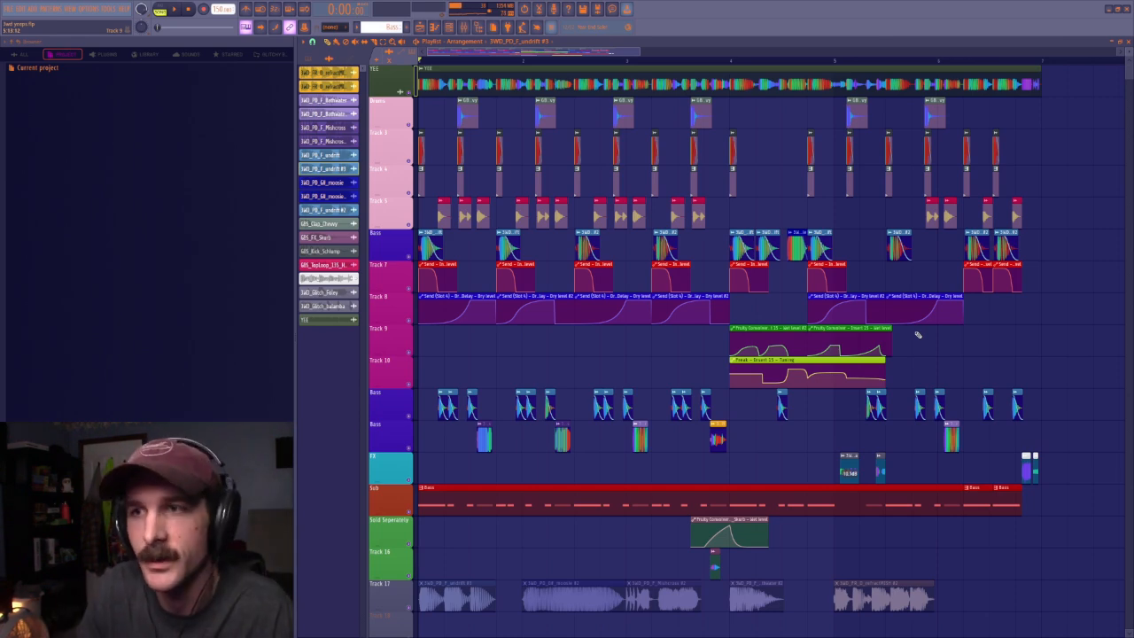
Inspect the undrift source clip on Track 17 and play the whole arrangement through
double_click(461, 584)
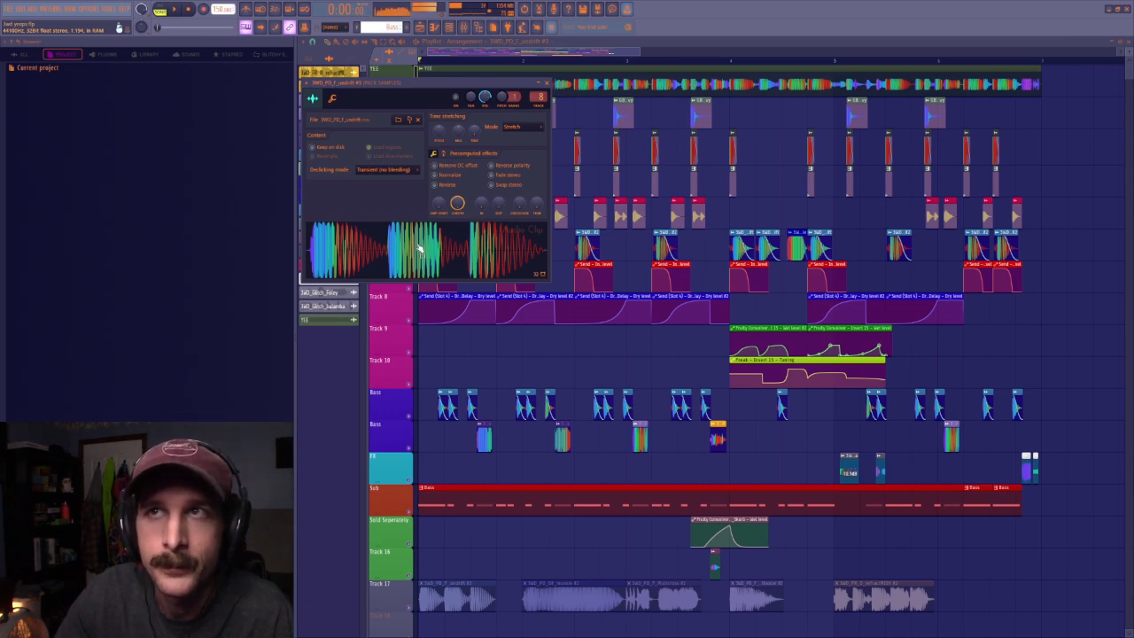
left_click(472, 53)
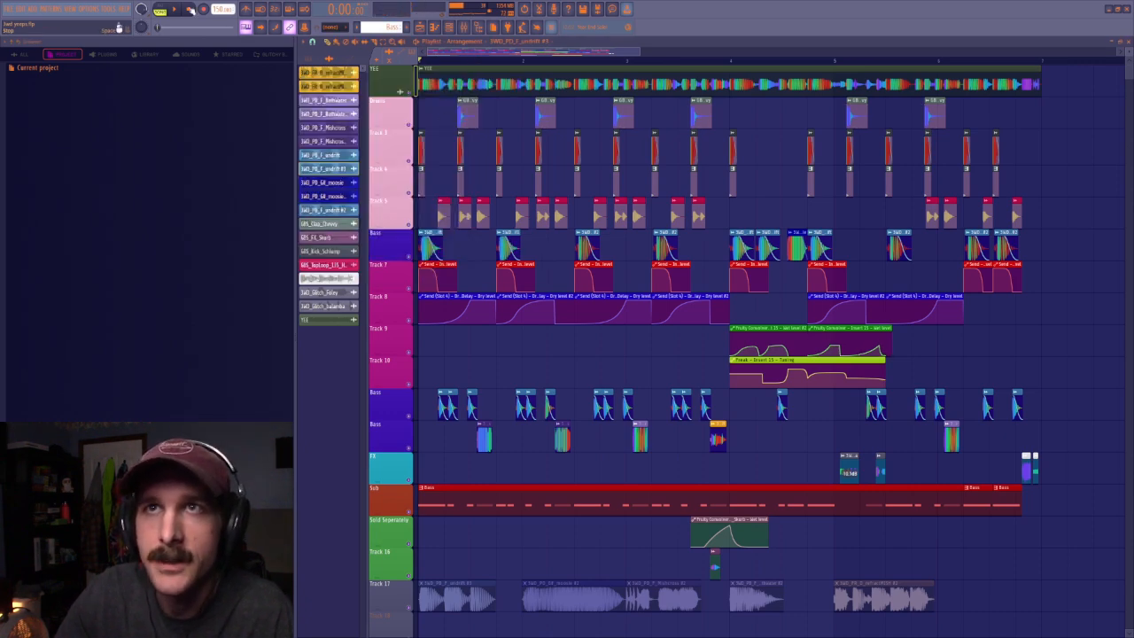
left_click(177, 10)
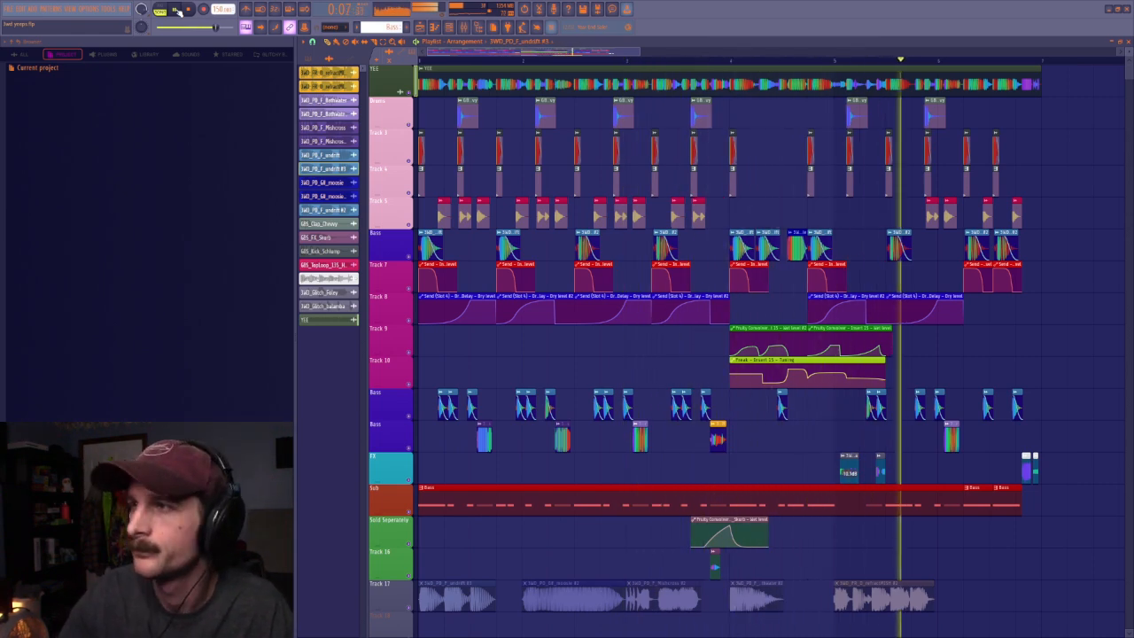
left_click(191, 11)
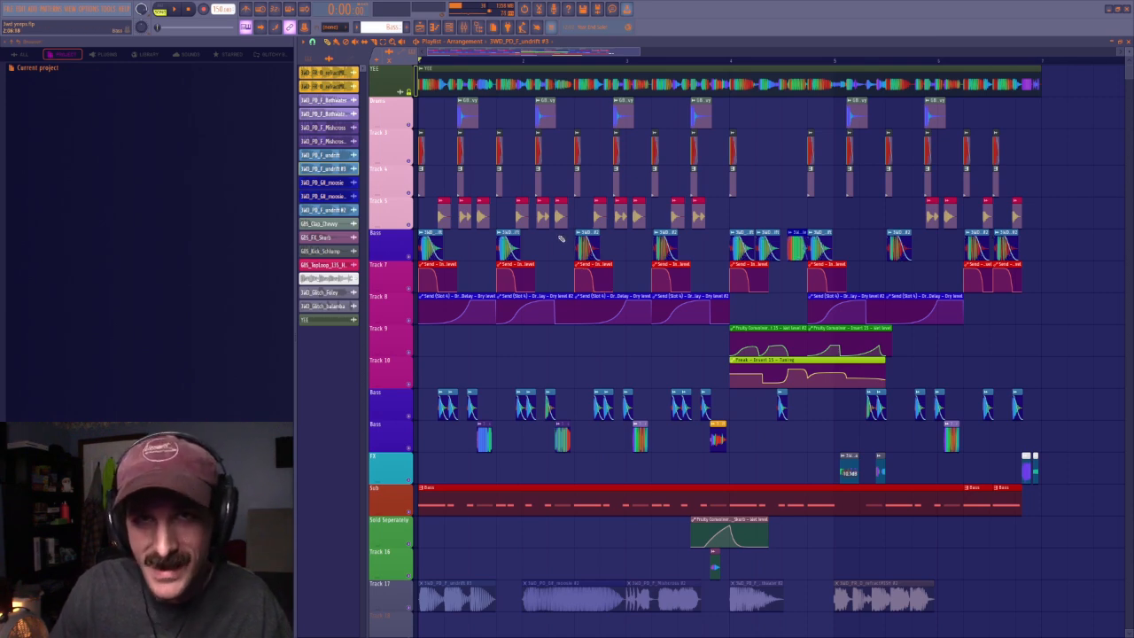
Review the sample settings of the undrift source clip and return the playhead to the song start
double_click(460, 599)
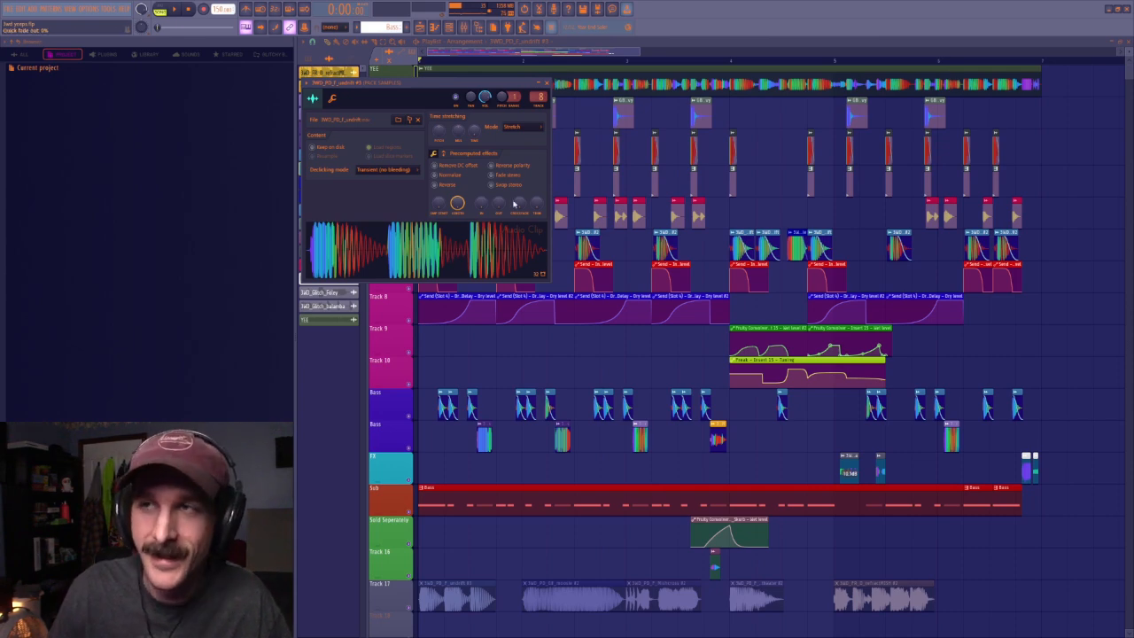
left_click(546, 82)
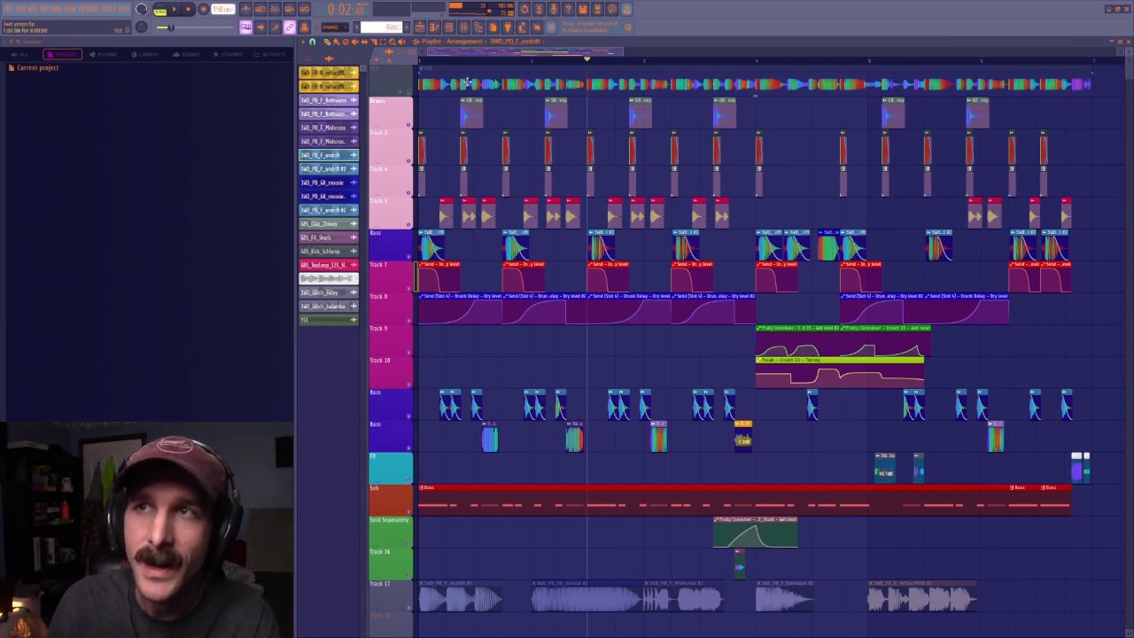
left_click(425, 61)
left_click(324, 169)
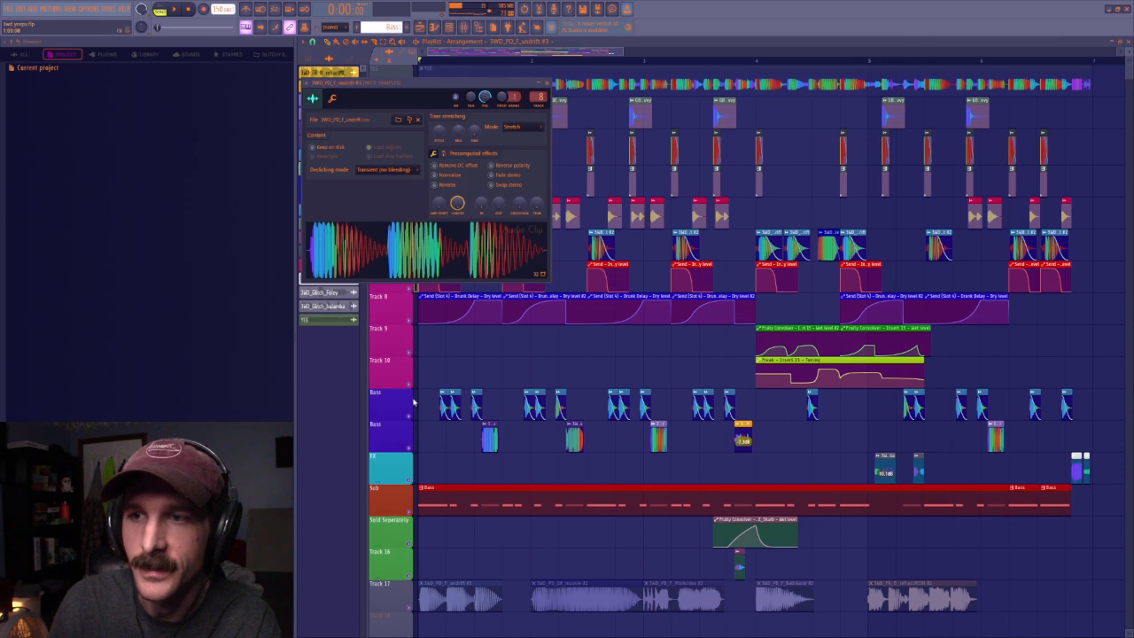
key("Escape")
Try to extend the first clip on the uppermost Bass track to show more of its sample
left_click(434, 239)
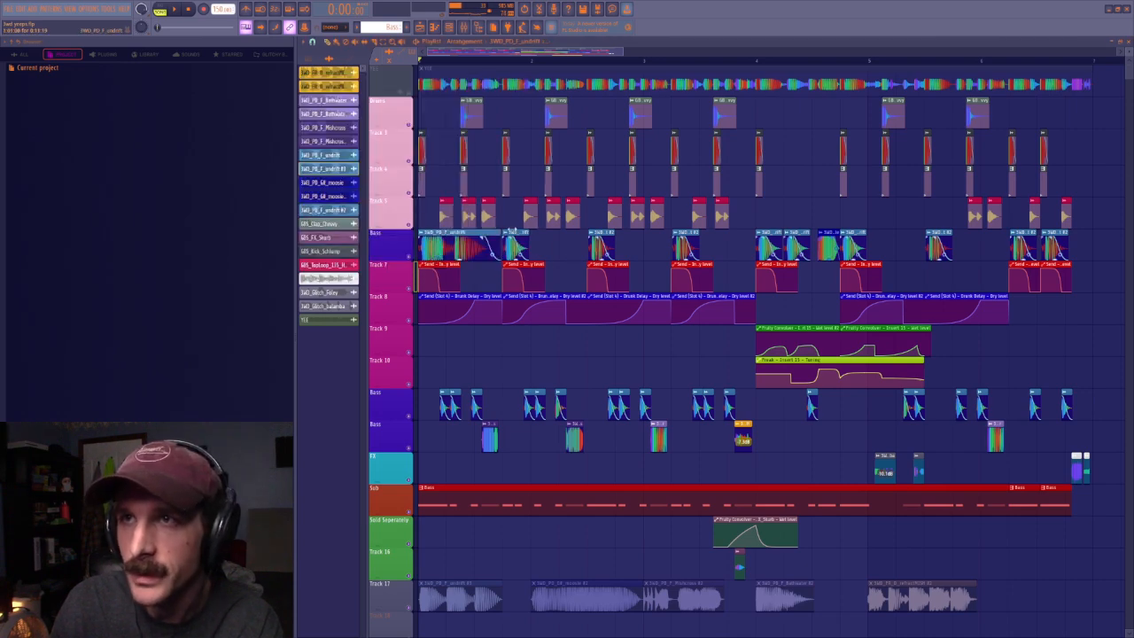
right_click(434, 240)
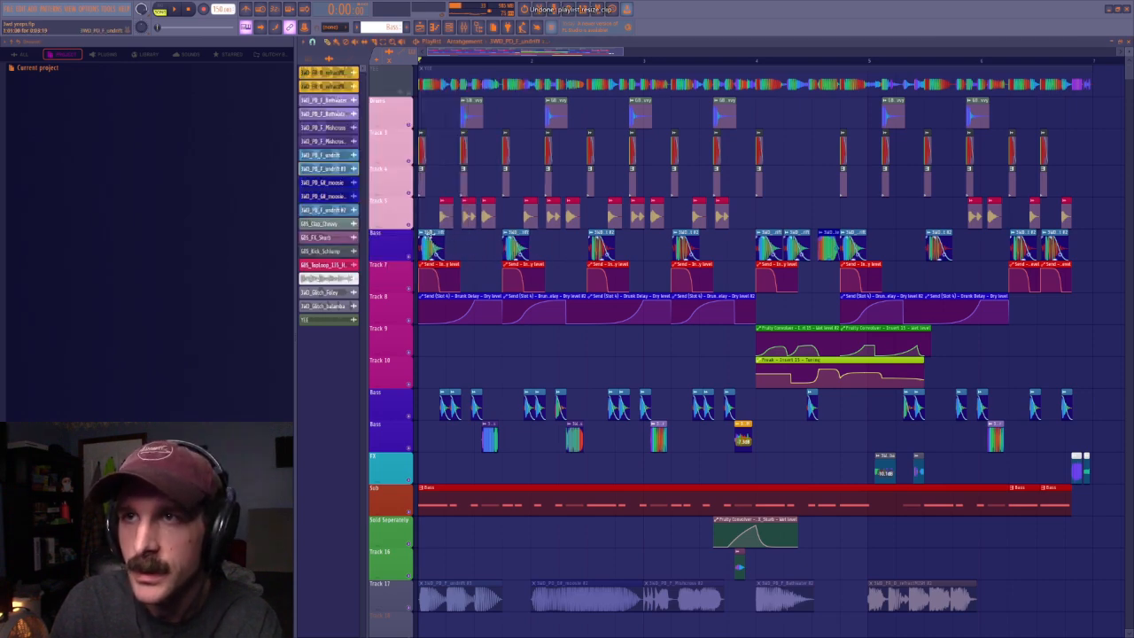
Isolate the three Bass tracks in the playlist so that only they play
left_click(408, 252, "ctrl")
left_click(409, 416)
left_click(411, 448)
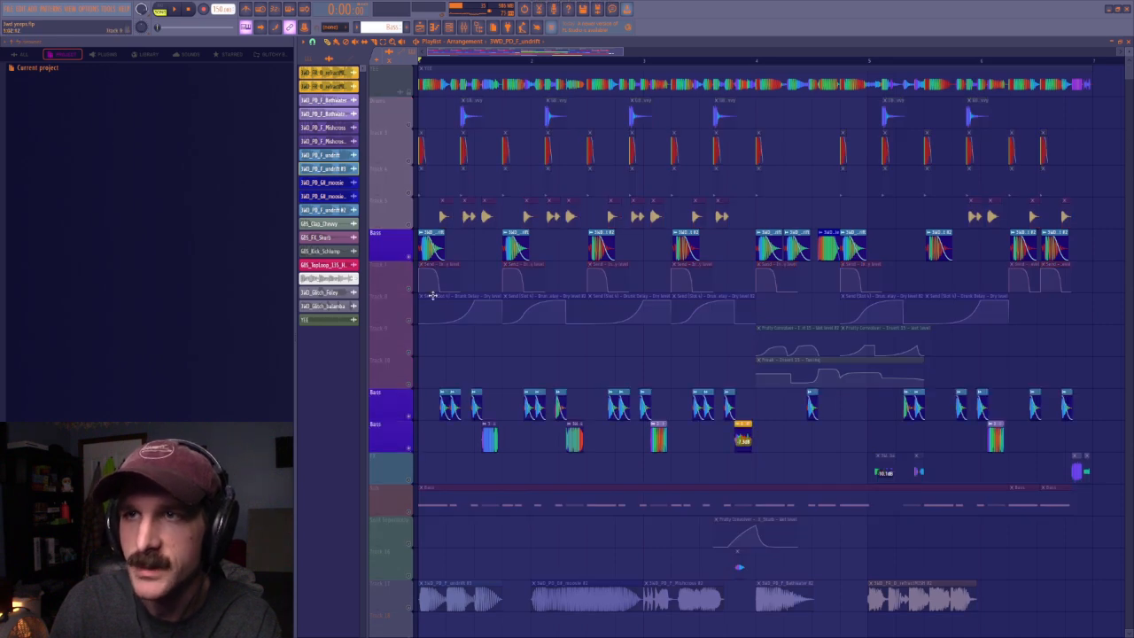
Open the mixer insert of the first Bass clip and audition its Pro-Q 3 equalizer curve
double_click(432, 243)
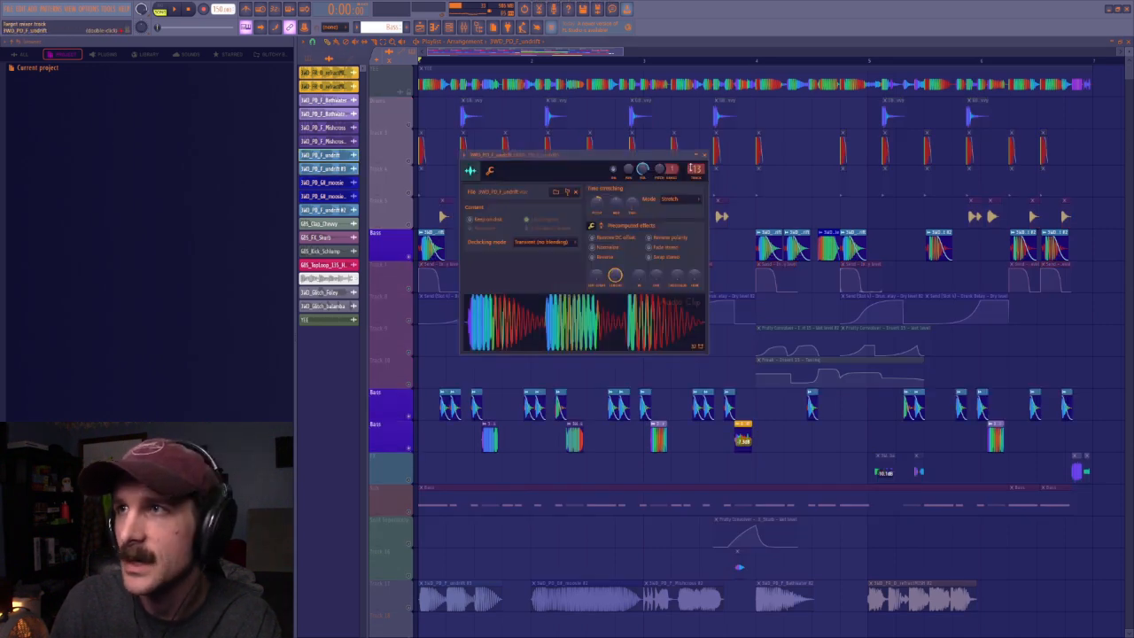
double_click(692, 169)
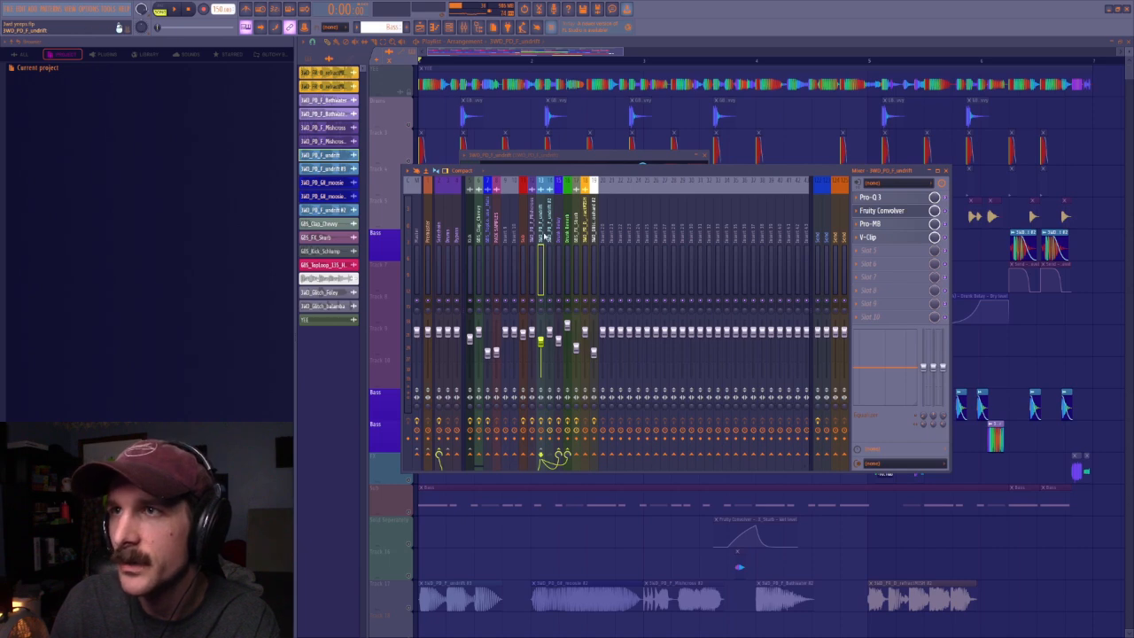
left_click(875, 198)
key("space")
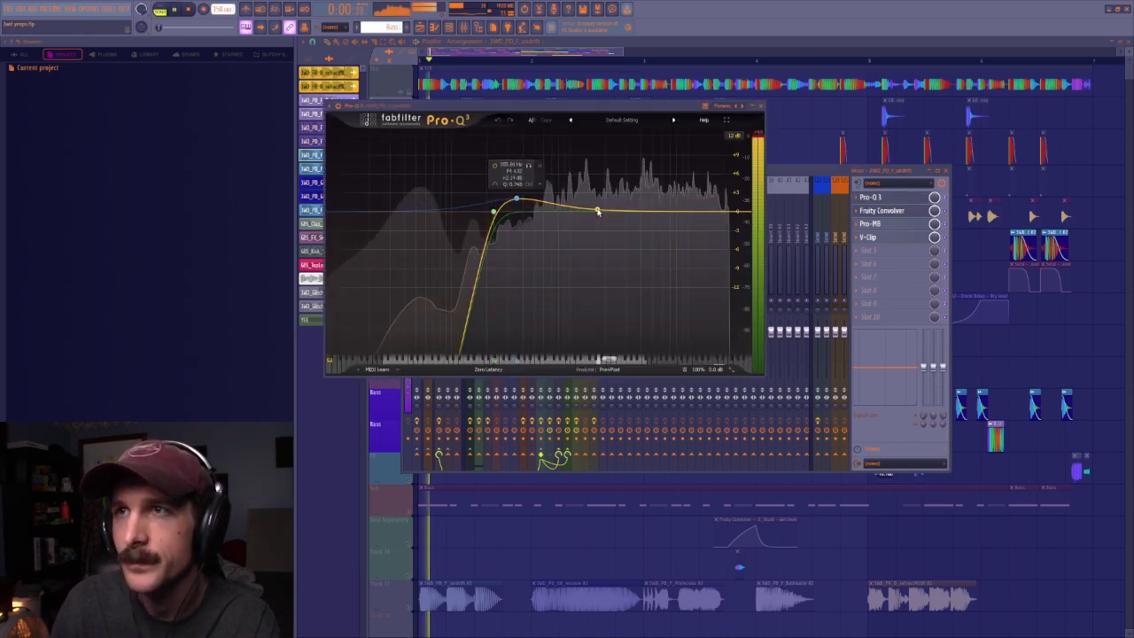
key("space")
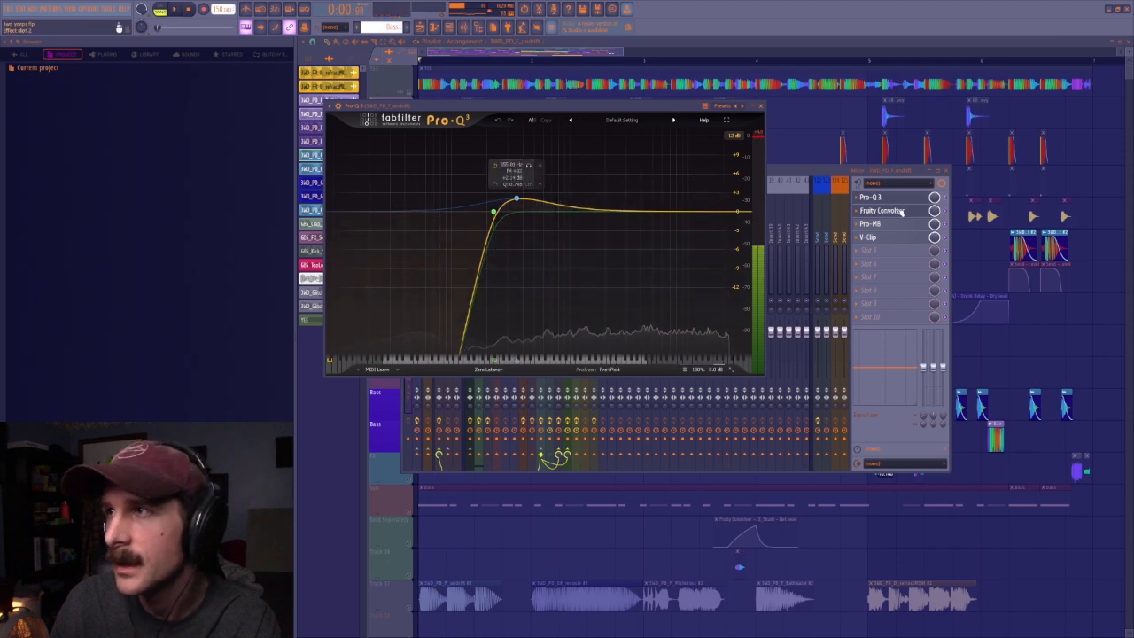
Open Fruity Convolver on the undrift insert and reset its dry level
left_click(881, 211)
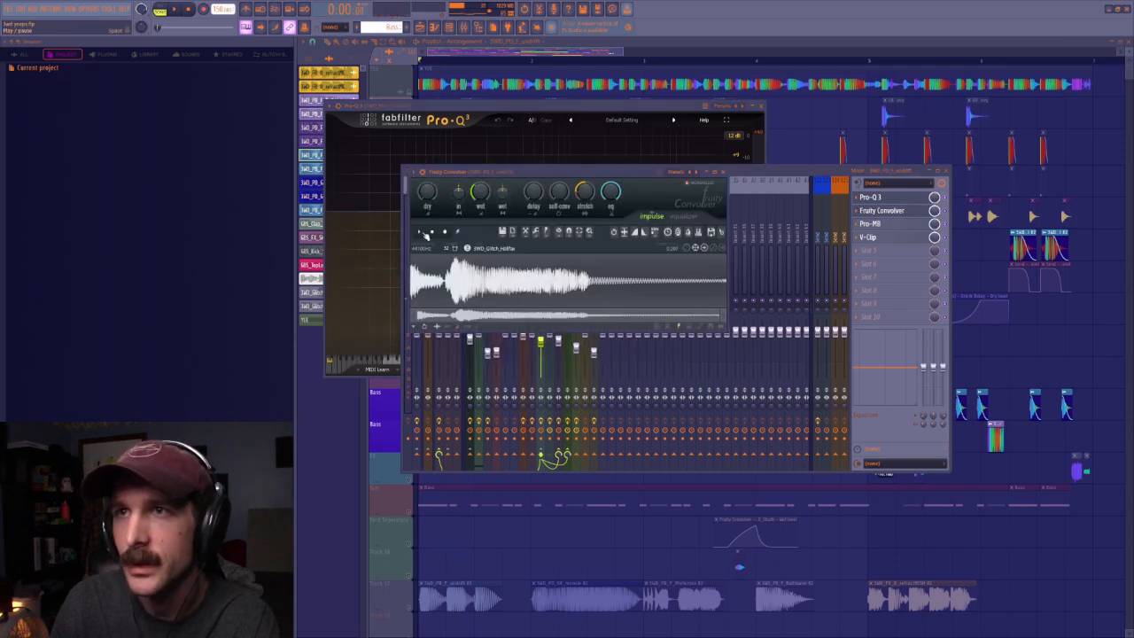
right_click(425, 192)
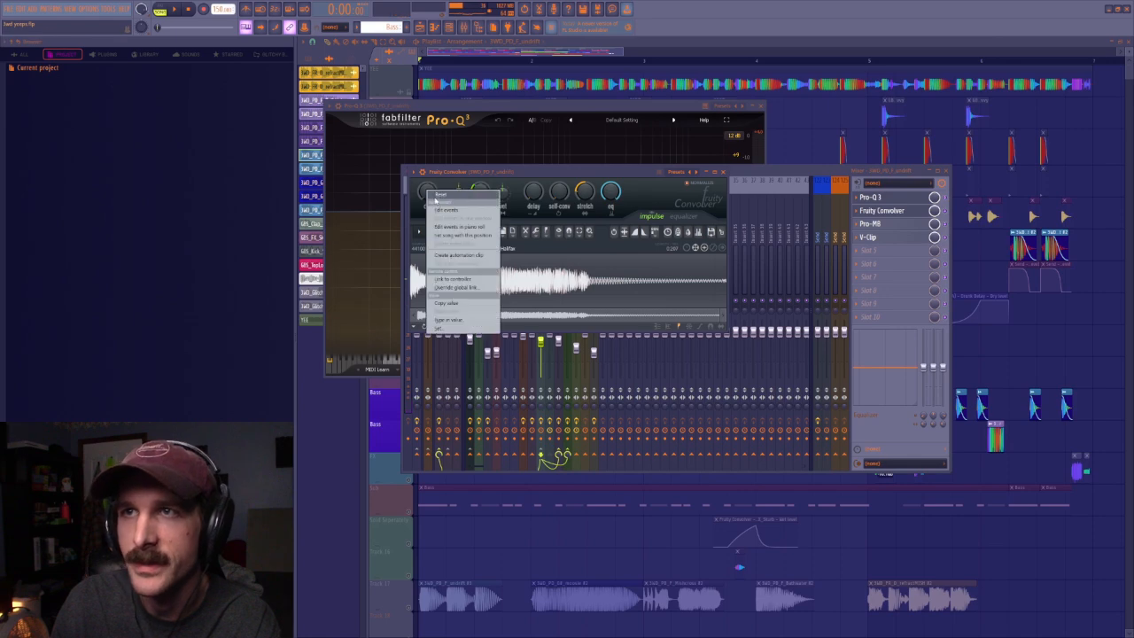
left_click(435, 195)
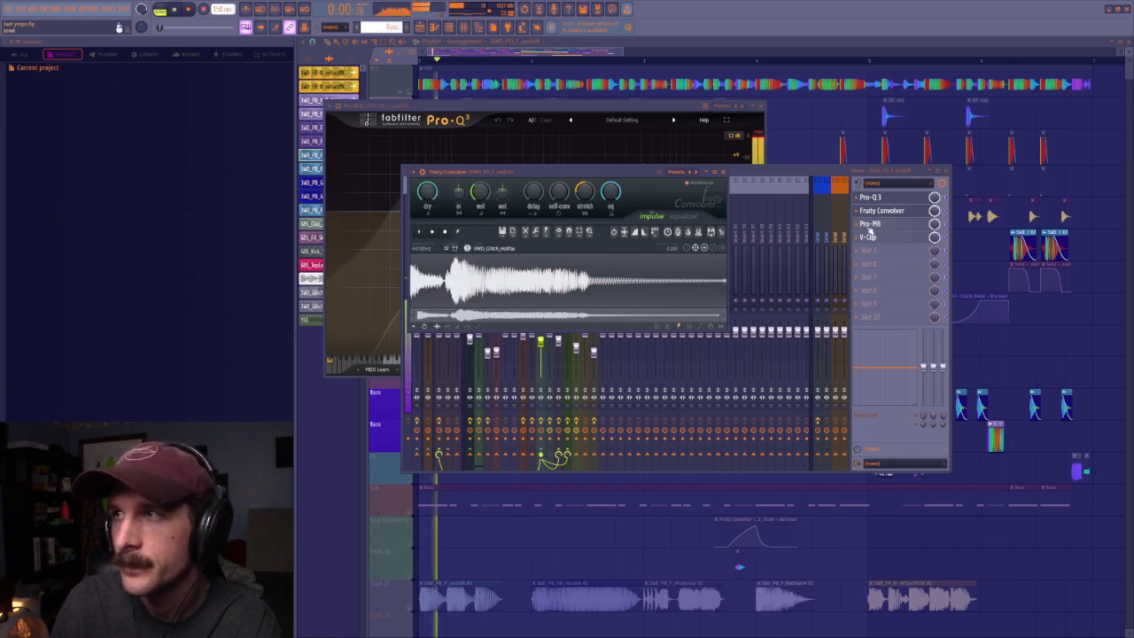
Audition Fruity Convolver on the undrift insert and try a different wet level
left_click(946, 212)
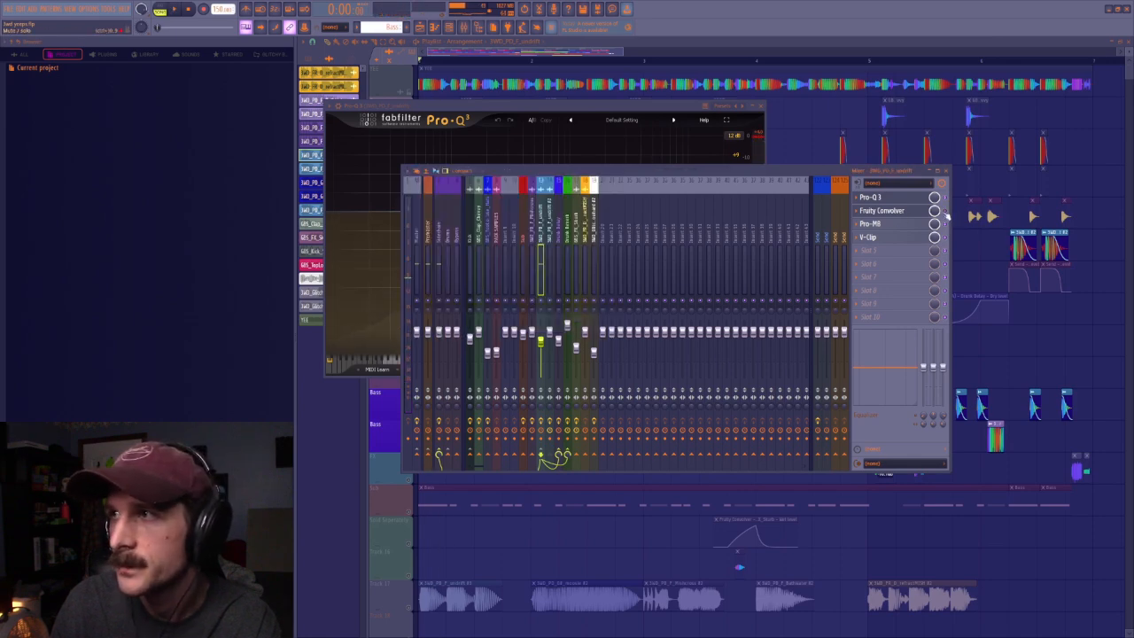
left_click(886, 211)
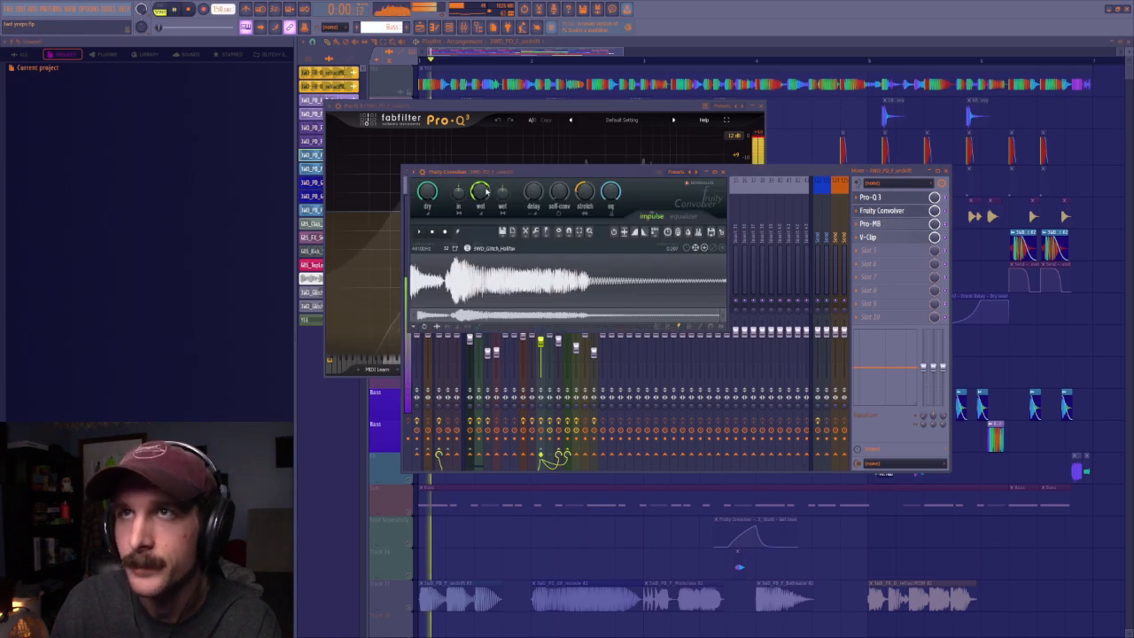
key("ctrl+z")
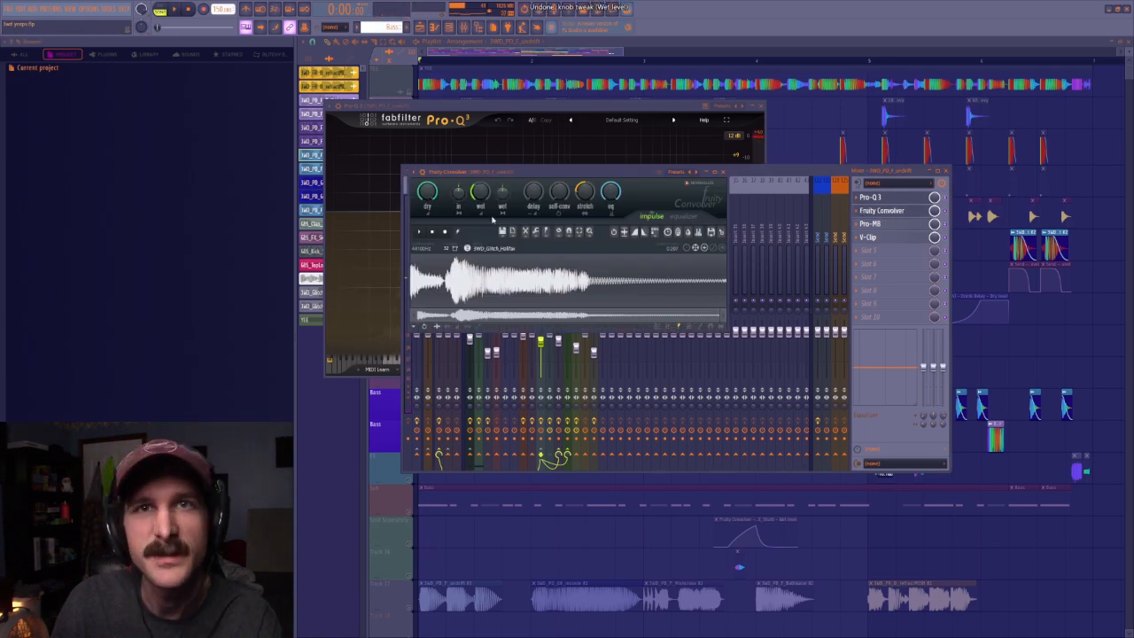
Examine the Pro-MB multiband settings on the undrift insert and close all plugin windows
left_click(880, 225)
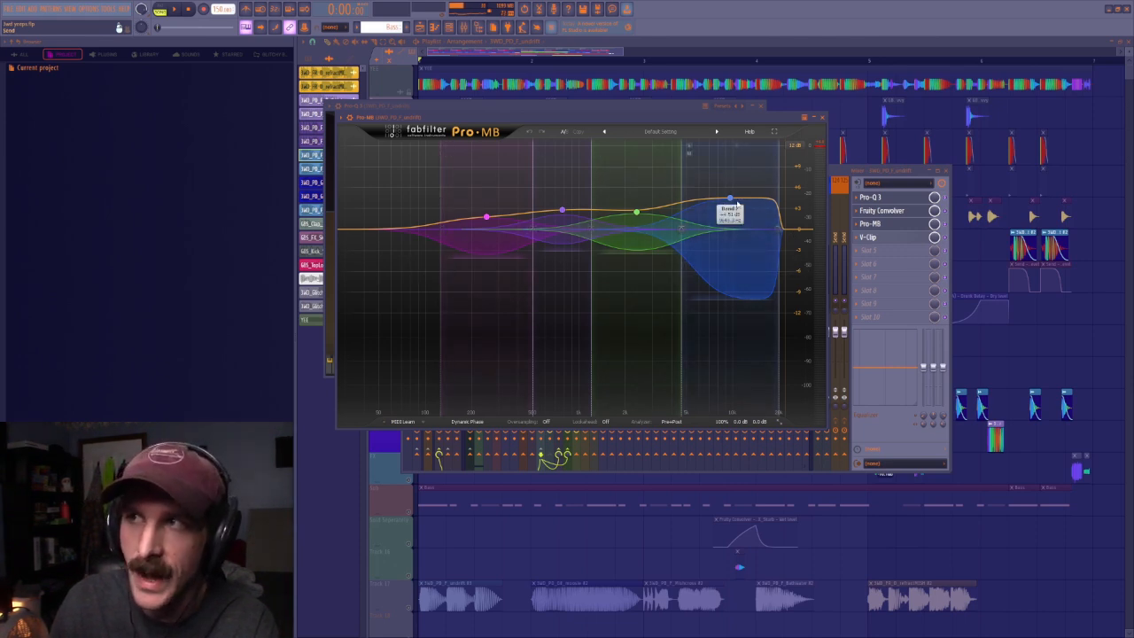
key("space")
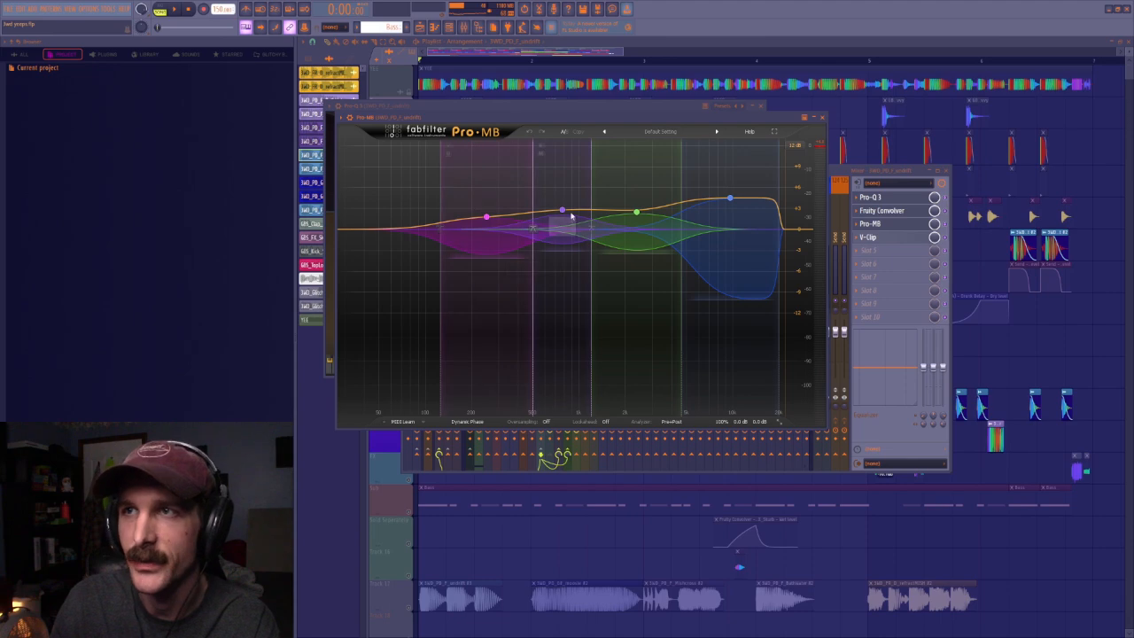
key("F12")
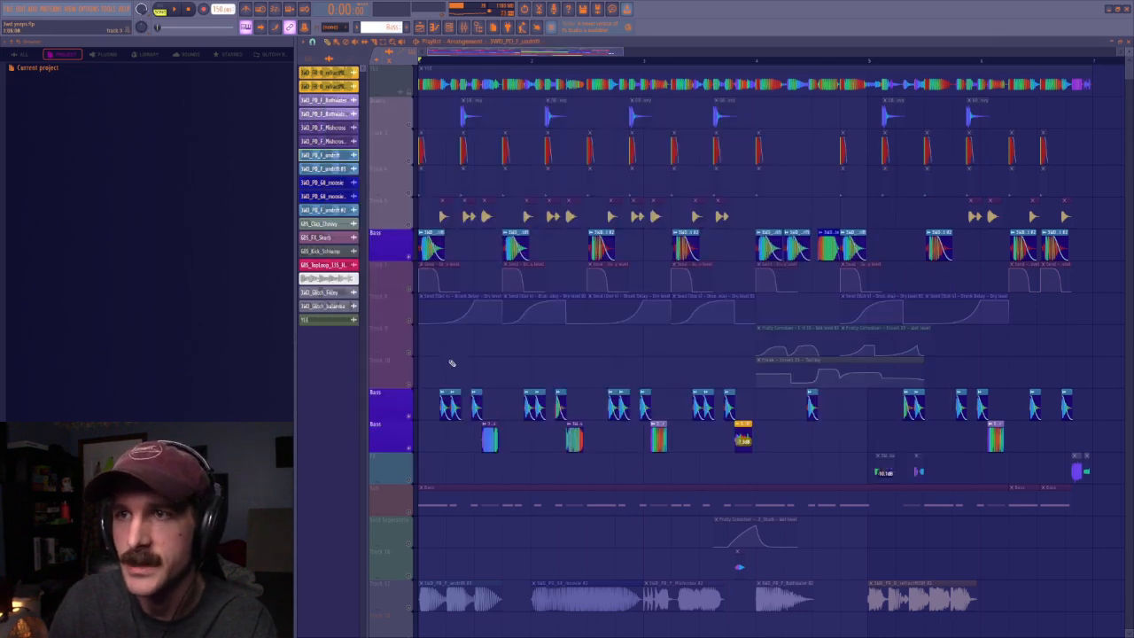
Try resetting the time-stretch time of the first clip on the uppermost Bass track
scroll(452, 62, "up", 3)
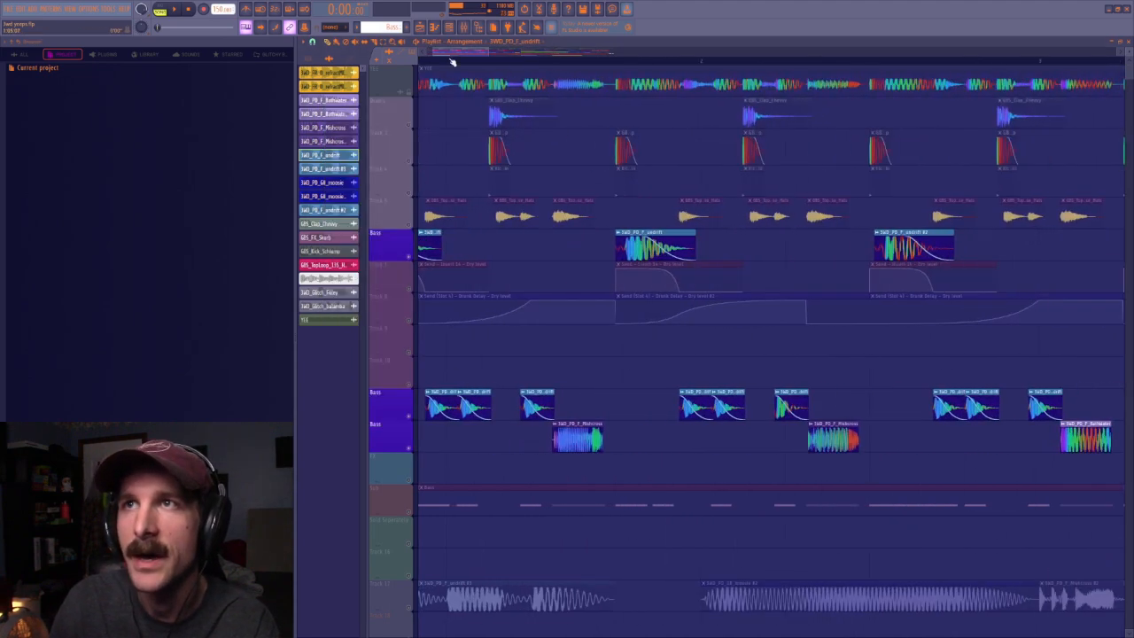
scroll(452, 62, "up", 2)
left_click_drag(450, 52, 440, 52)
double_click(461, 233)
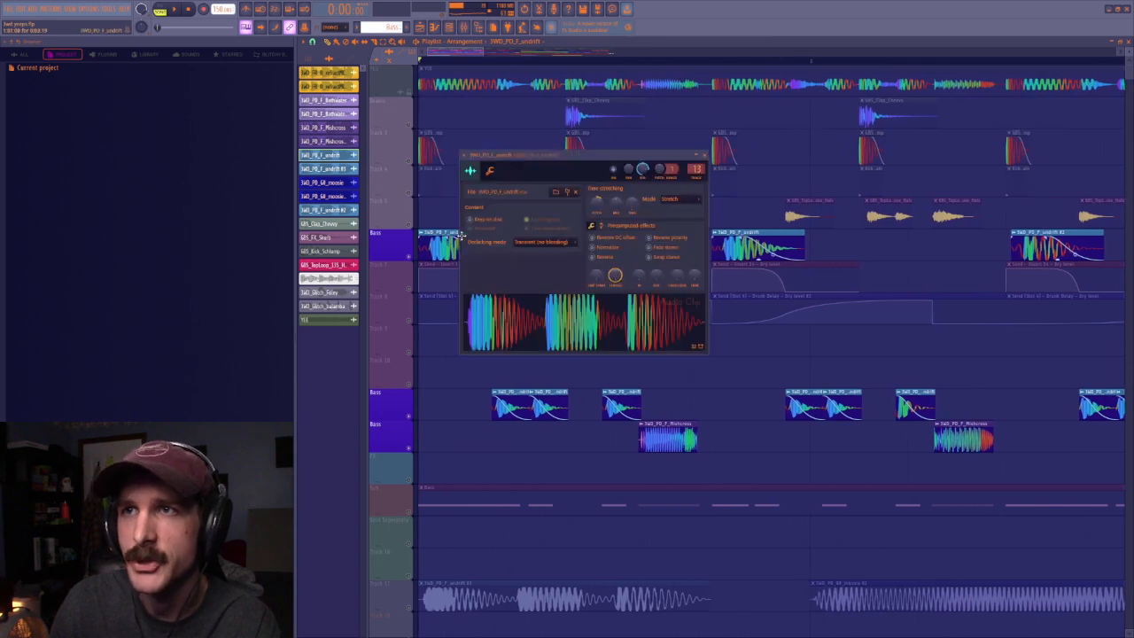
right_click(634, 204)
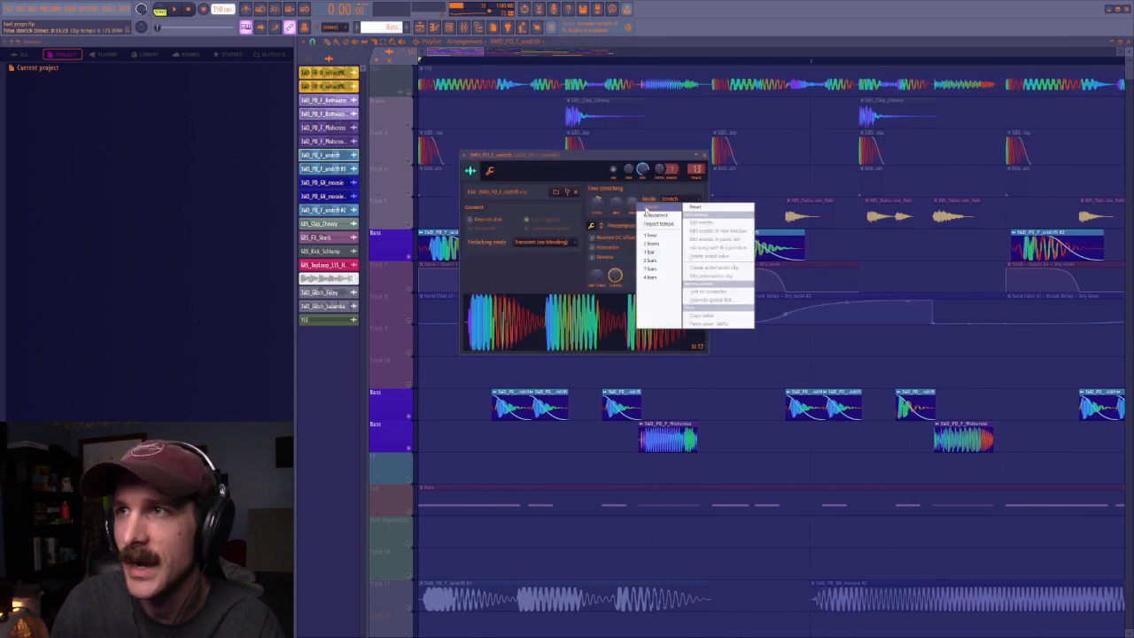
left_click(640, 209)
key("ctrl+z")
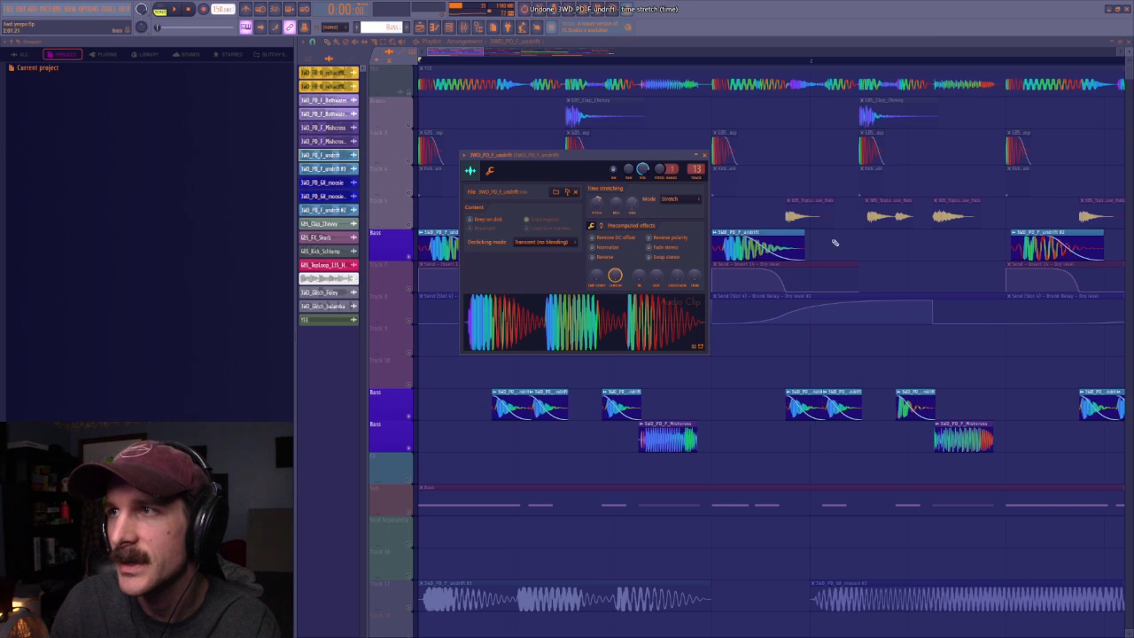
Audition the opening Bass clips and check the sample settings of the first clip on the middle Bass track
key("Escape")
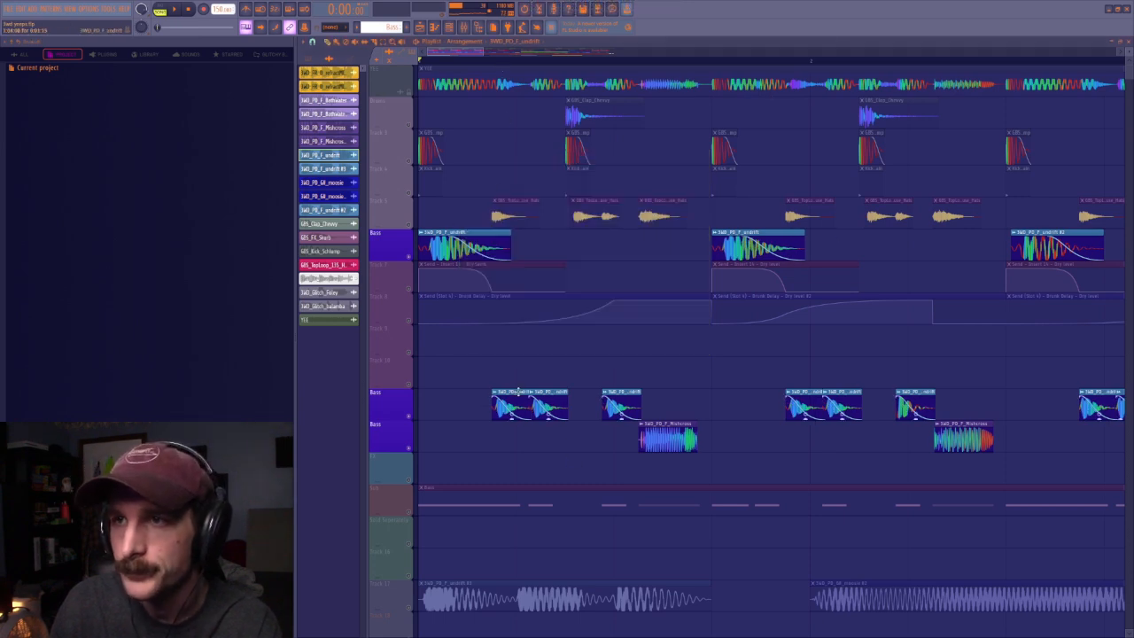
key("space")
key("space")
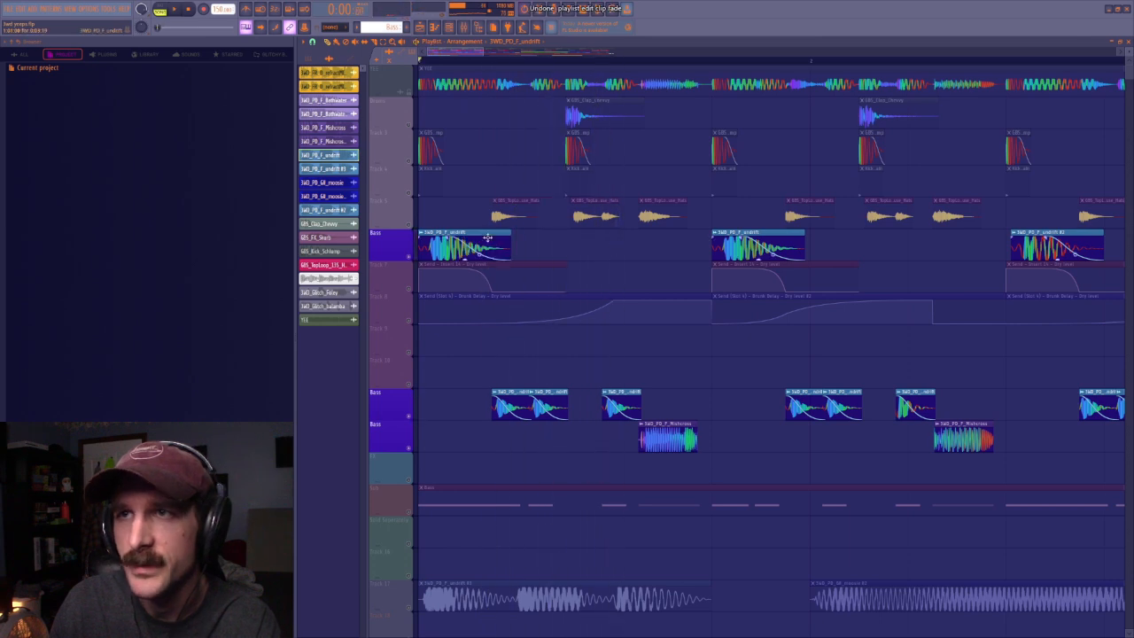
double_click(509, 393)
key("Escape")
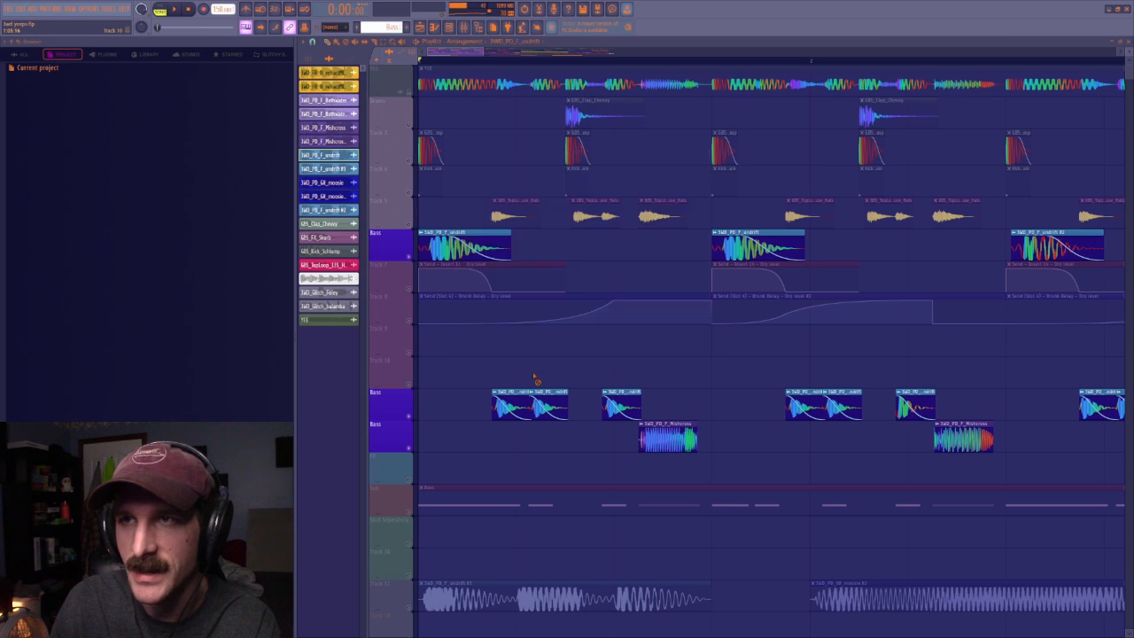
Mute the uppermost and lowest Bass tracks and audition the middle Bass track alone
left_click(409, 256)
key("space")
key("space")
left_click(410, 448)
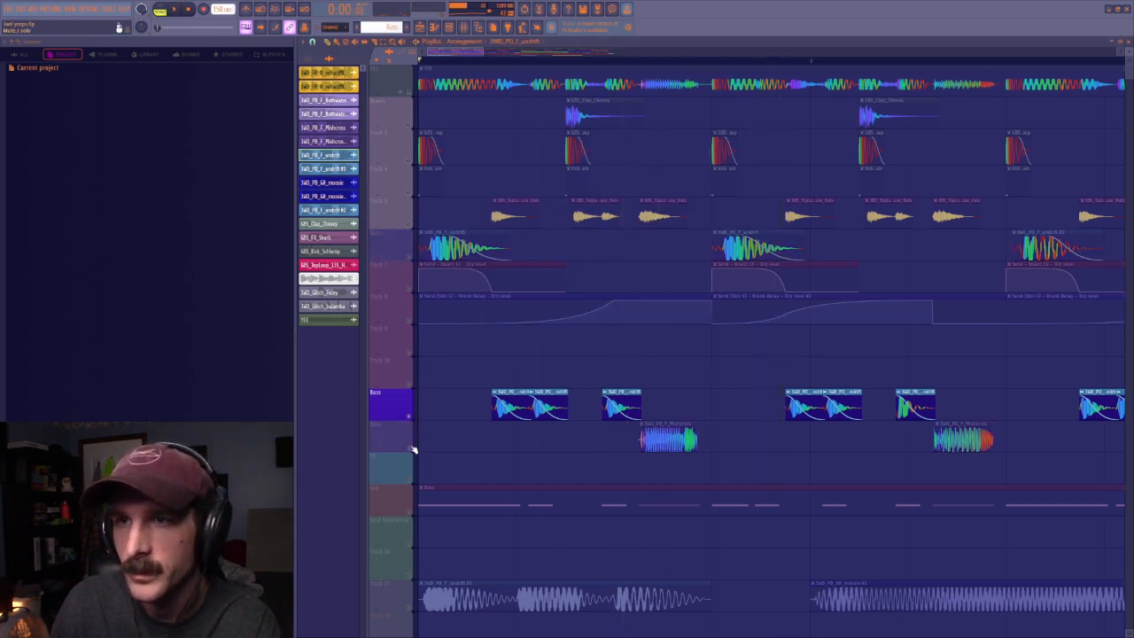
key("space")
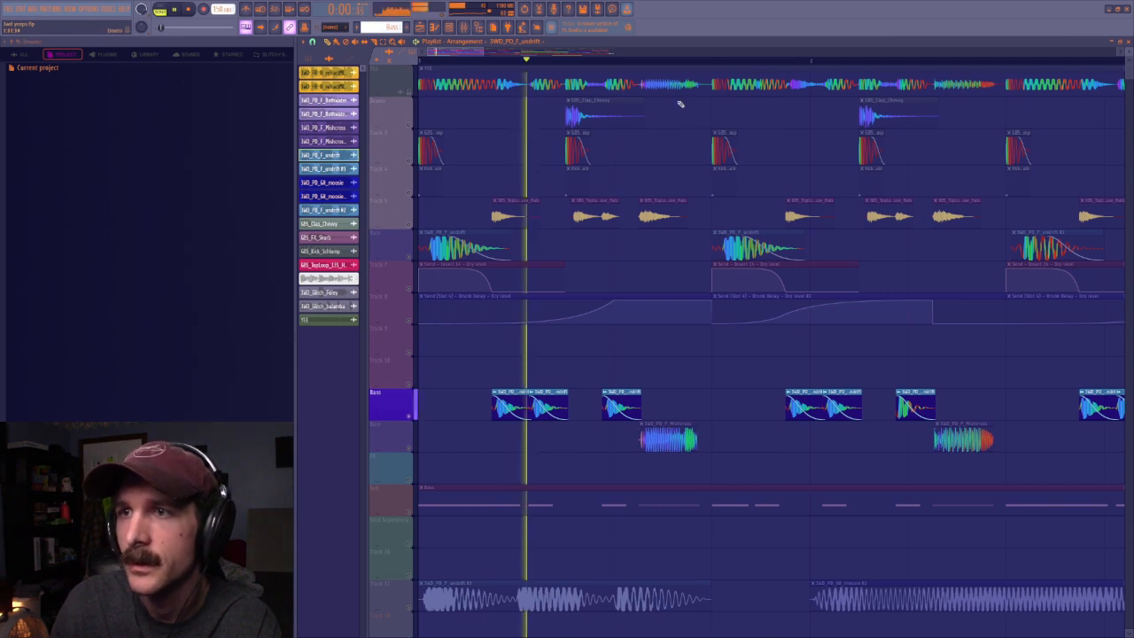
key("space")
Inspect the sixth clip on the middle Bass track and try to shift it earlier
double_click(928, 401)
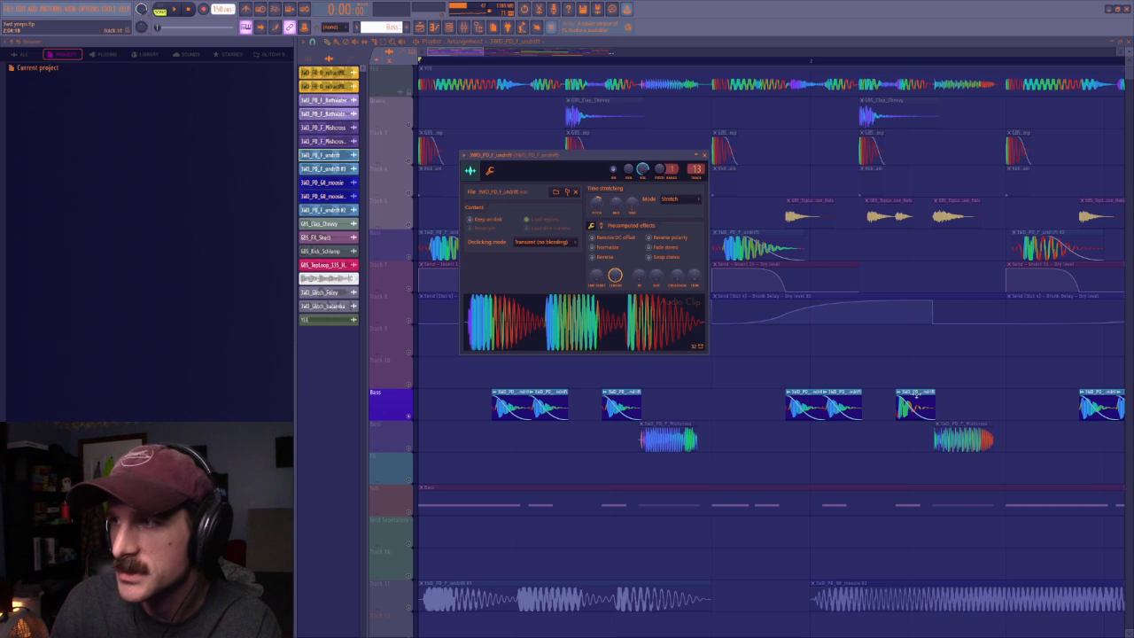
left_click_drag(895, 395, 563, 378)
key("ctrl+z")
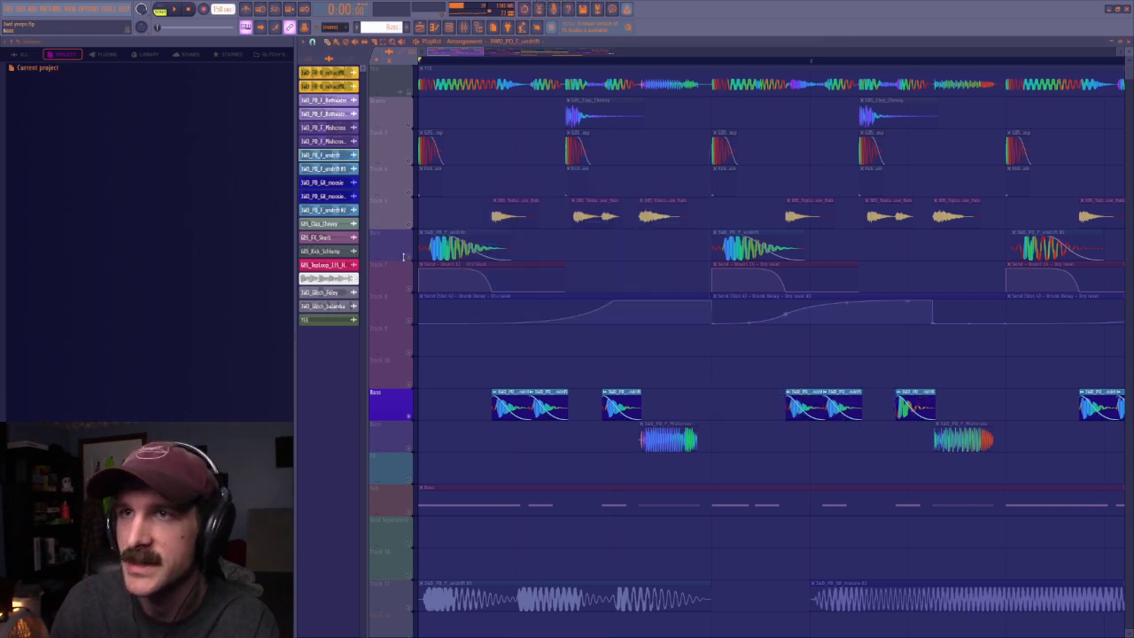
Unmute the uppermost Bass track so it plays together with the middle Bass track
left_click(409, 257)
scroll(497, 58, "down", 6)
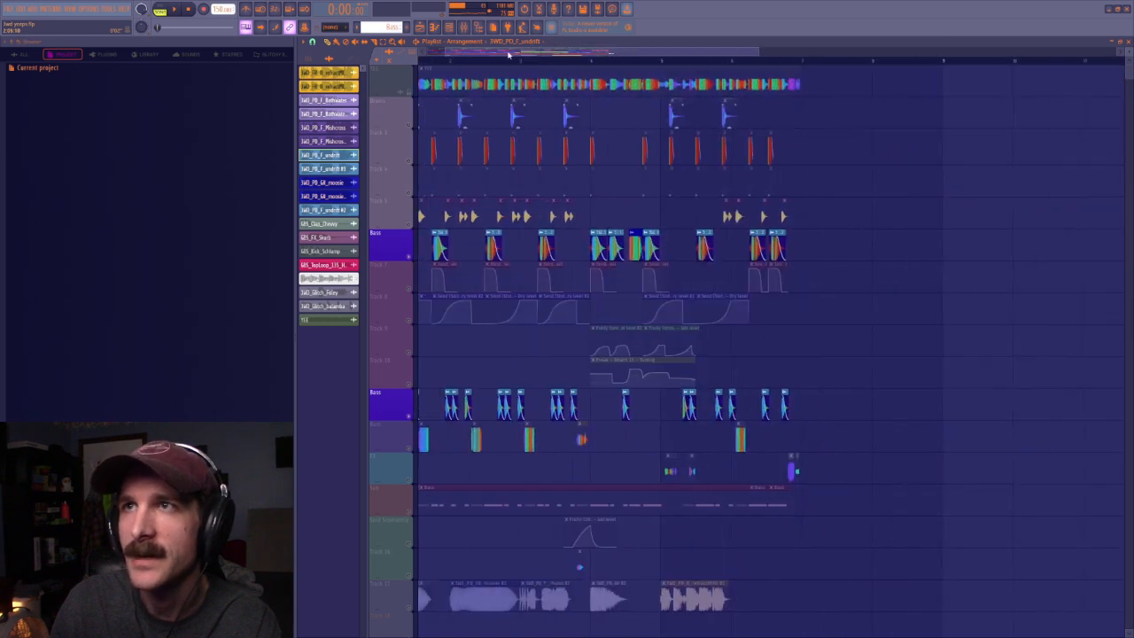
Unmute the Sub track and audition it together with the two active Bass tracks
left_click(412, 498)
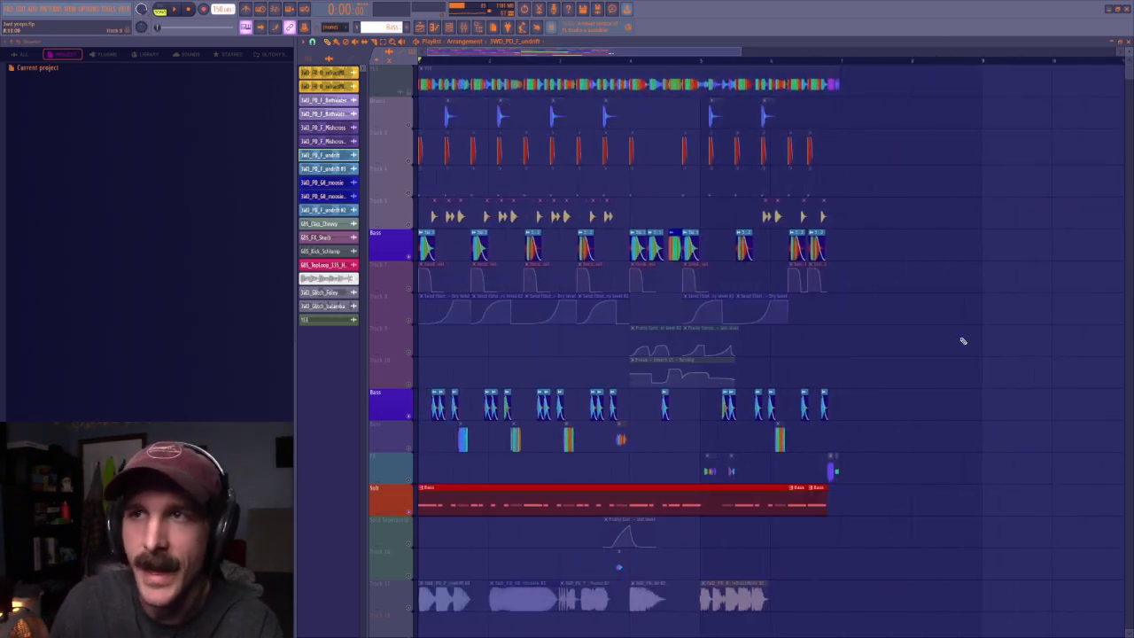
key("space")
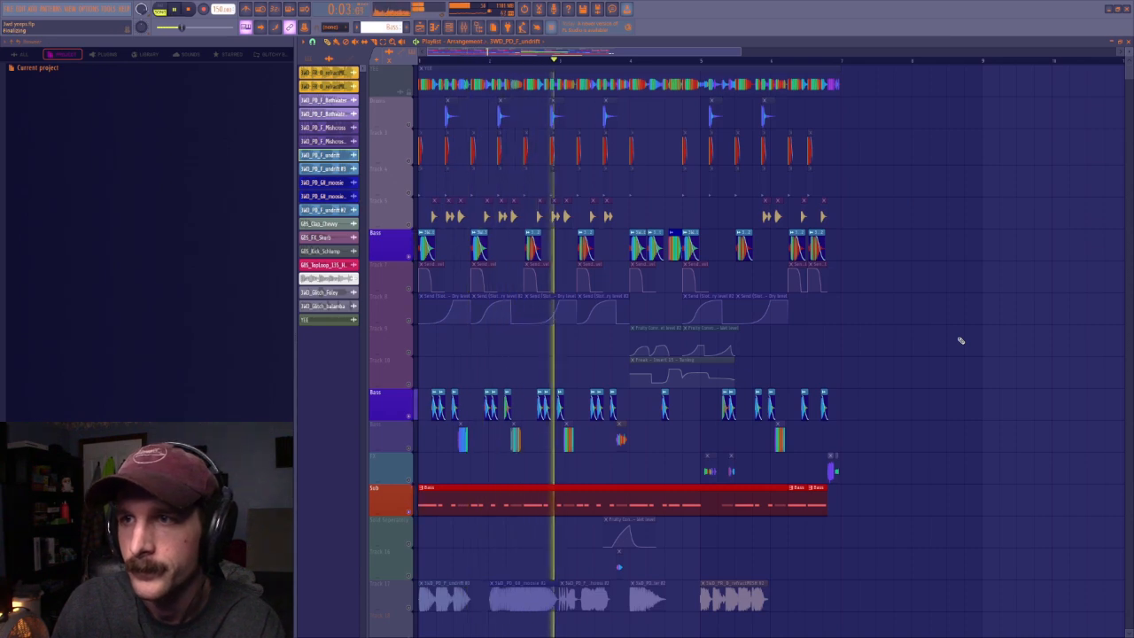
key("space")
Open the mixer insert used by the undrift #2 clip on the uppermost Bass track and inspect its Multipass effect
scroll(528, 65, "up", 7)
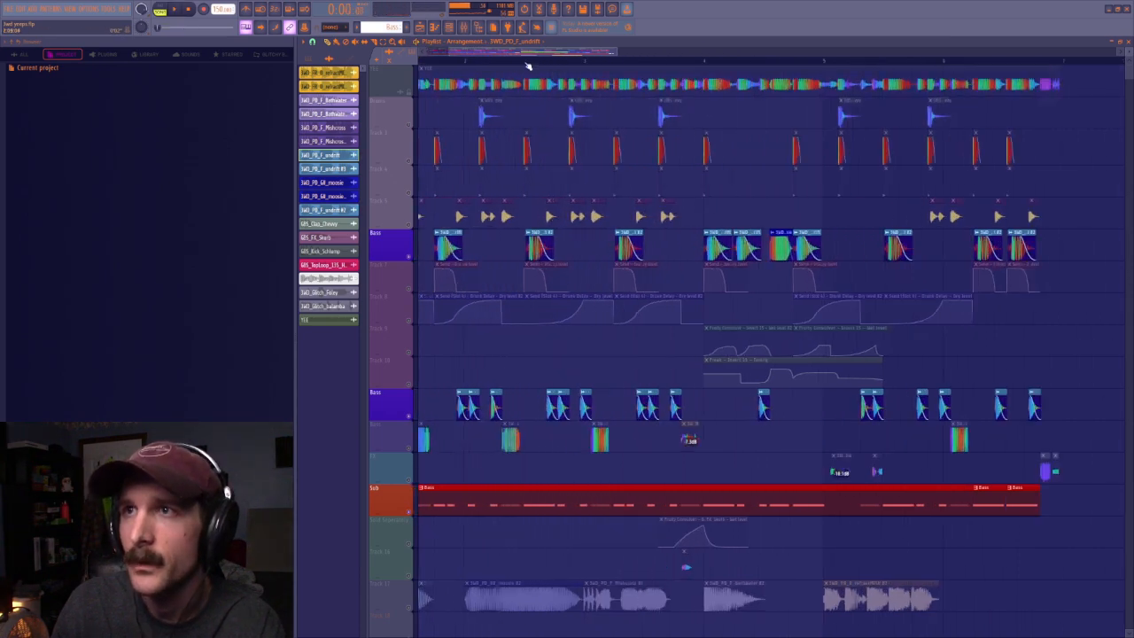
left_click(527, 64)
double_click(560, 245)
key("F9")
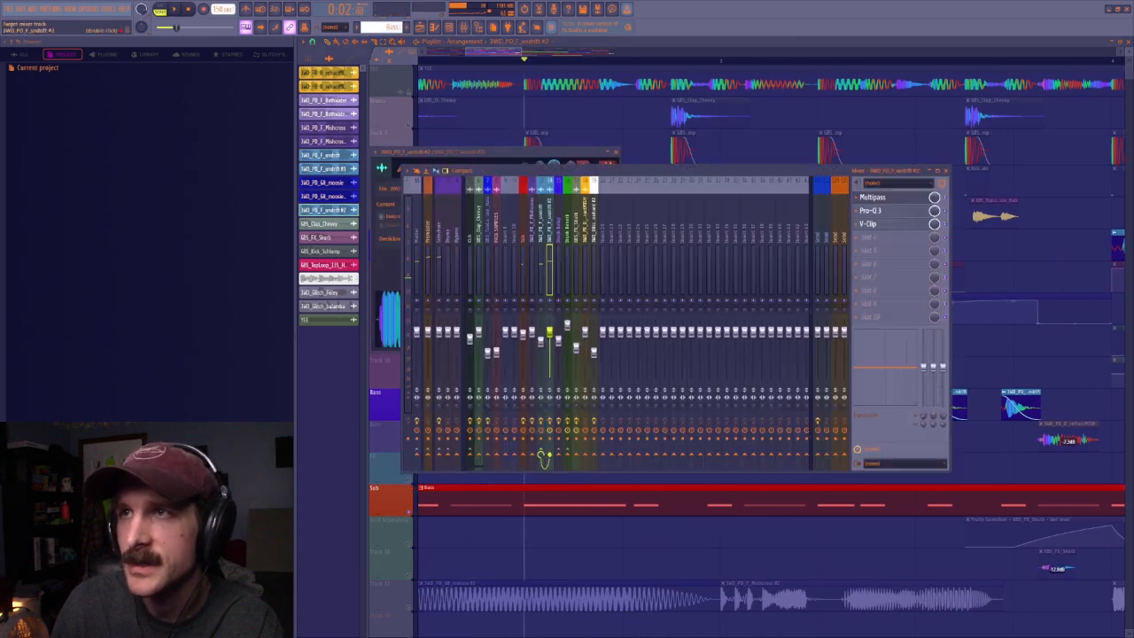
left_click(886, 198)
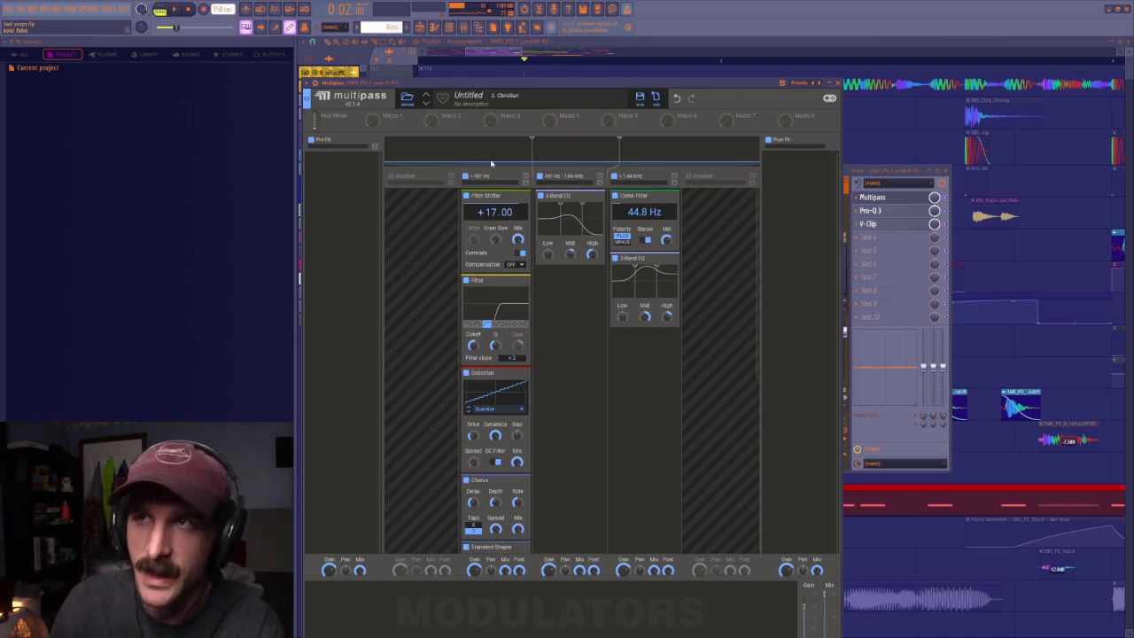
left_click(847, 172)
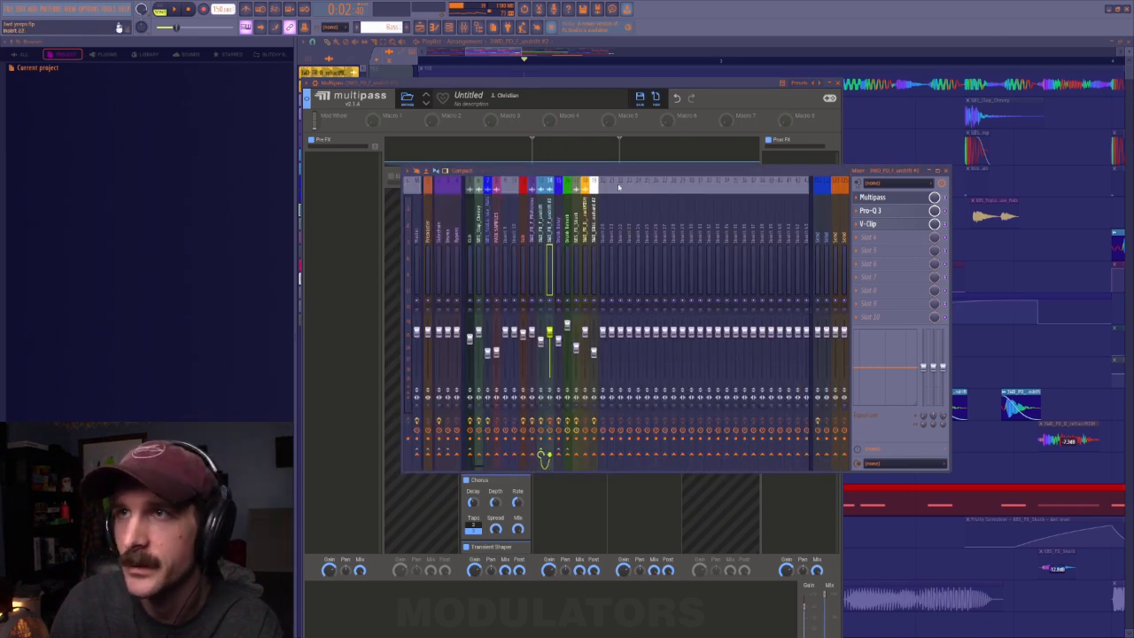
Close the effect windows, solo the uppermost Bass track and audition its third clip
key("alt+F12")
key("space")
key("space")
key("space")
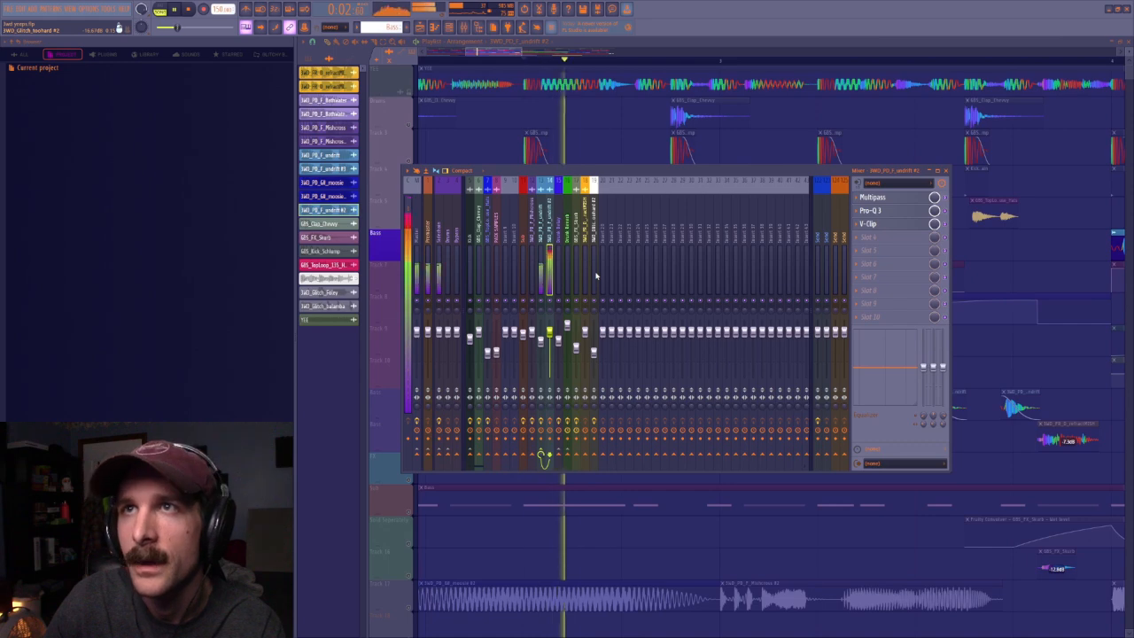
key("F9")
Audition the first undrift clip of the uppermost Bass track from the start of the arrangement
left_click_drag(511, 52, 448, 53)
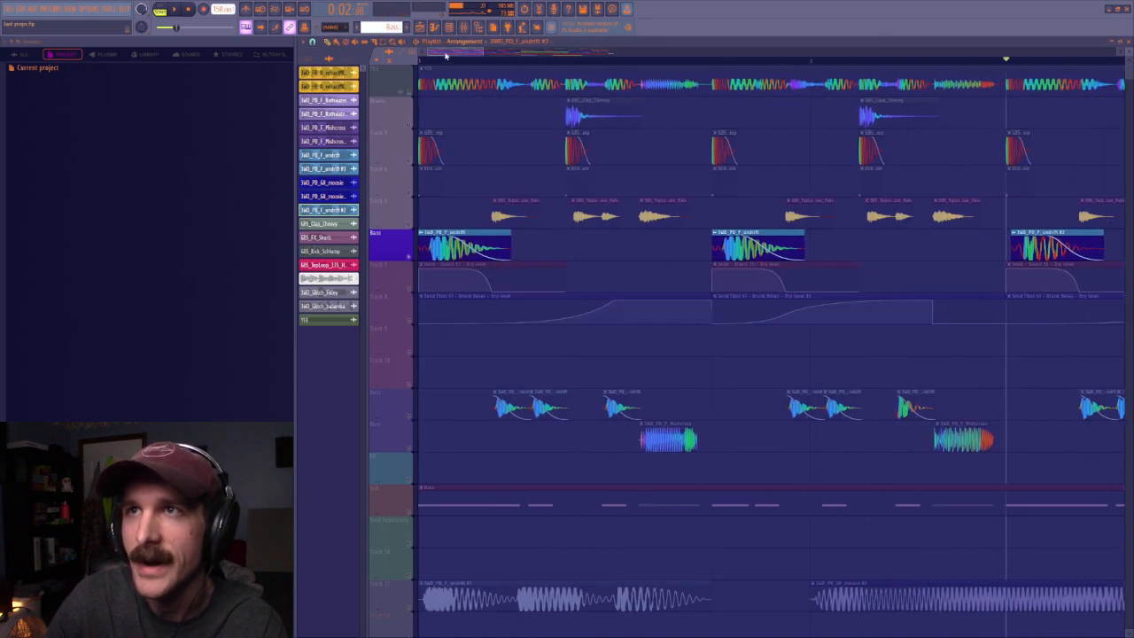
left_click(437, 62)
key("space")
key("space")
key("space")
key("space")
Audition the undrift #2 clip on the uppermost Bass track for comparison with the first clip
left_click_drag(457, 55, 486, 55)
left_click(652, 68)
left_click(657, 62)
key("space")
key("space")
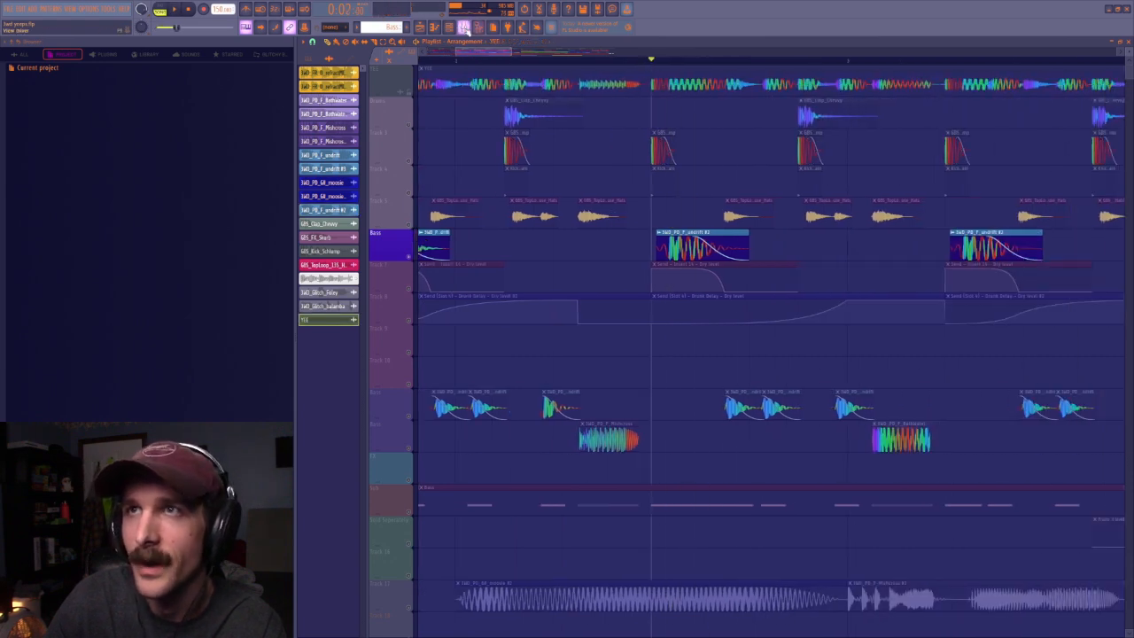
Reopen Multipass on the undrift #2 insert and review the whole effect chain of its lowest band
left_click(479, 27)
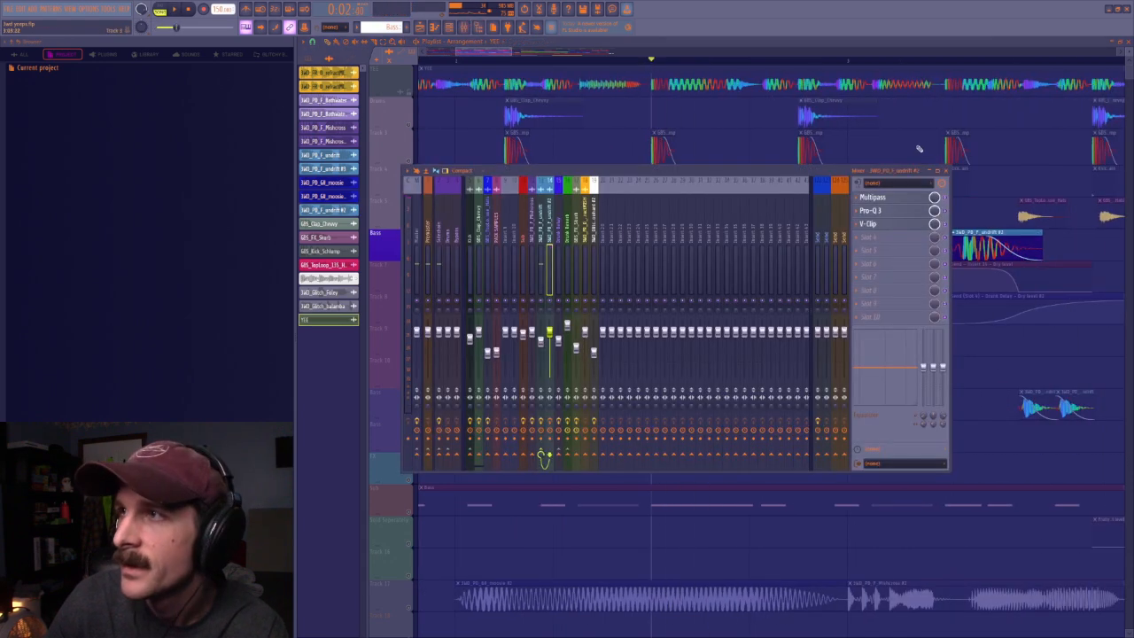
left_click(892, 200)
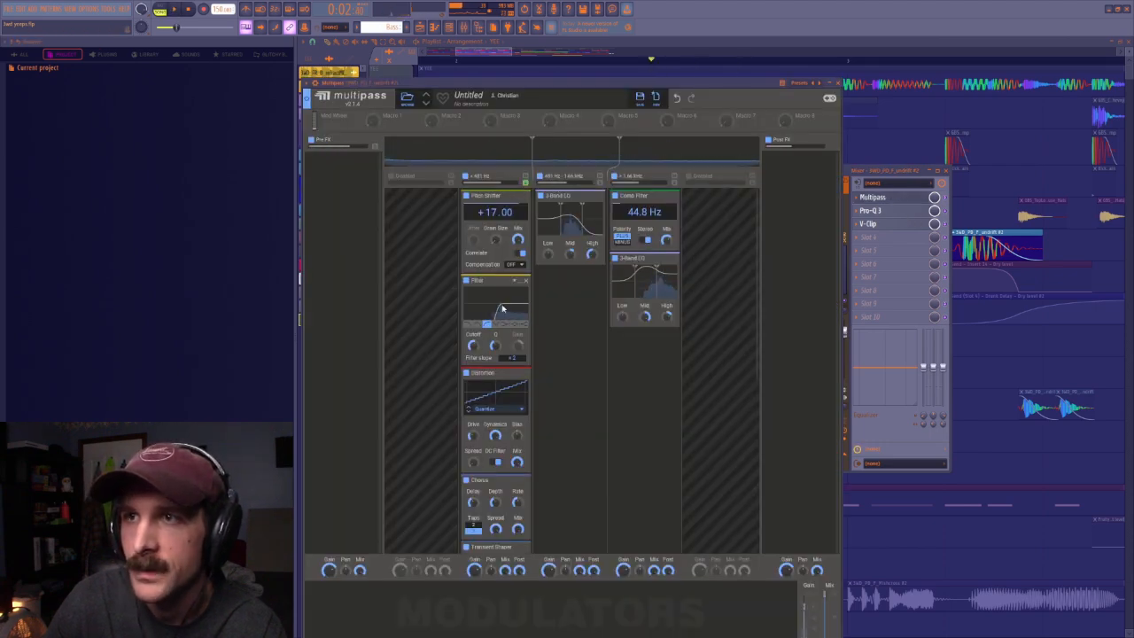
scroll(496, 383, "down", 6)
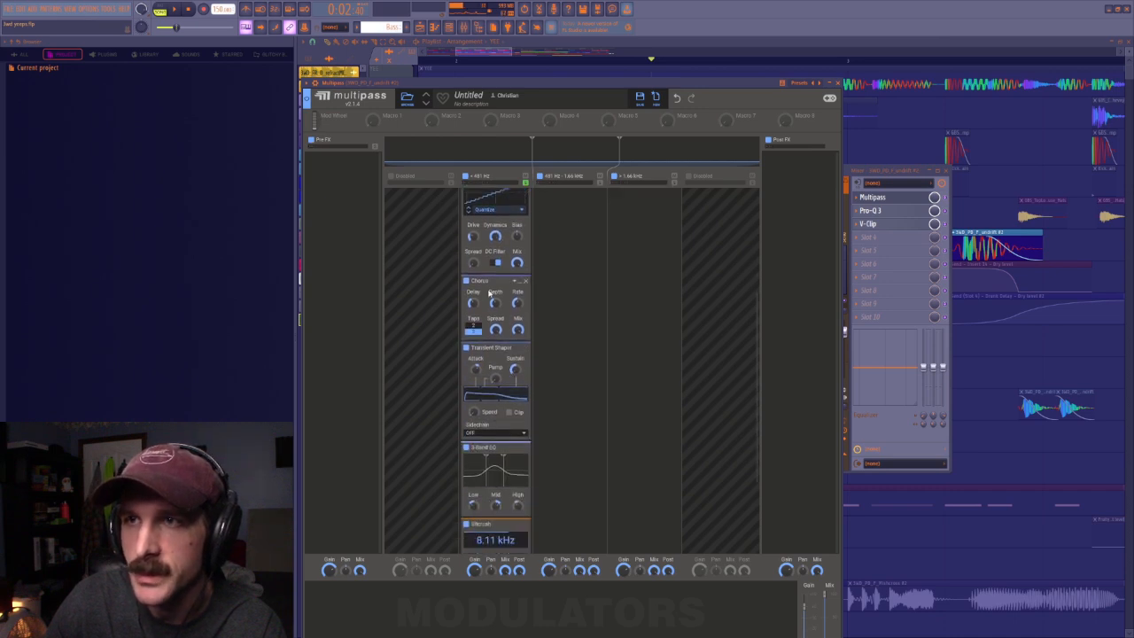
scroll(504, 331, "down", 2)
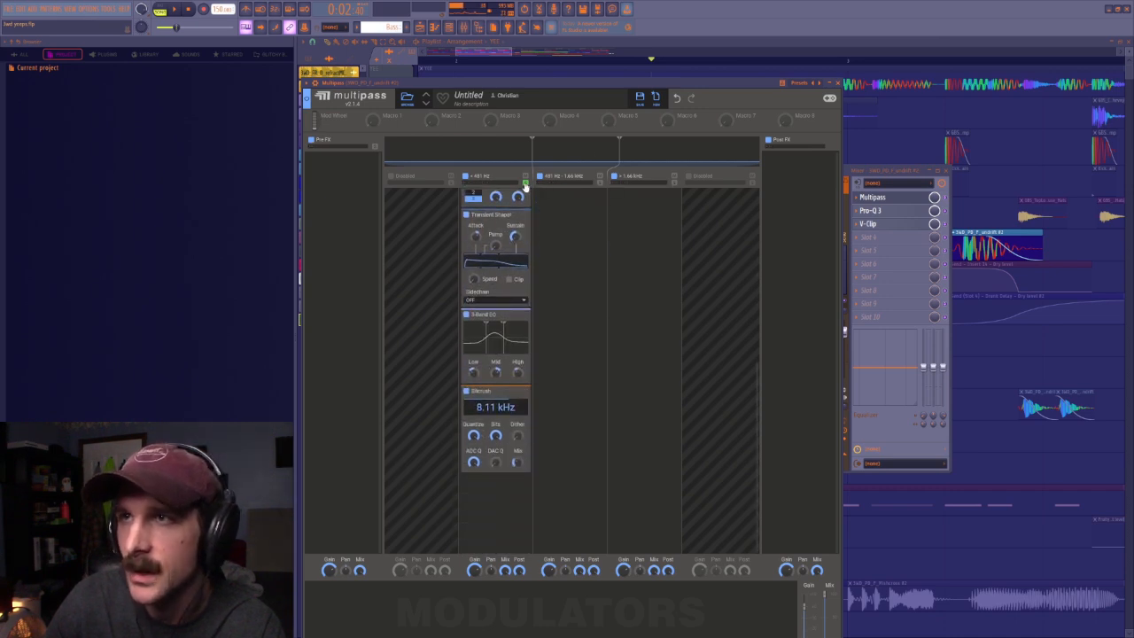
scroll(640, 309, "up", 8)
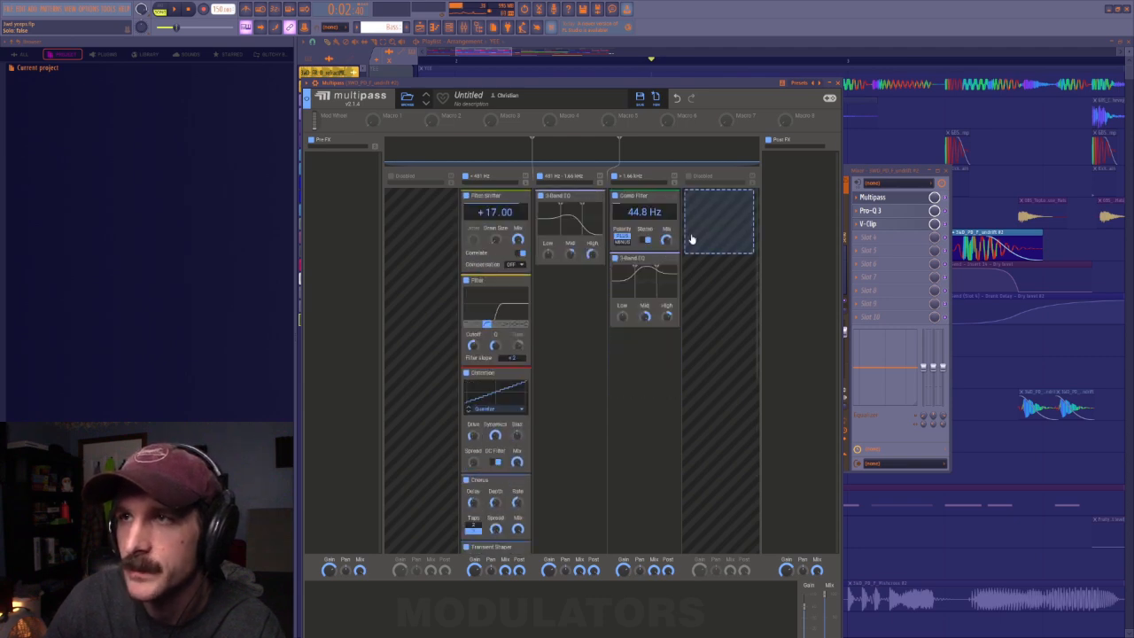
Inspect the Pro-Q 3 curve during playback and the V-Clip settings on the undrift #2 insert, and return to the playlist
key("space")
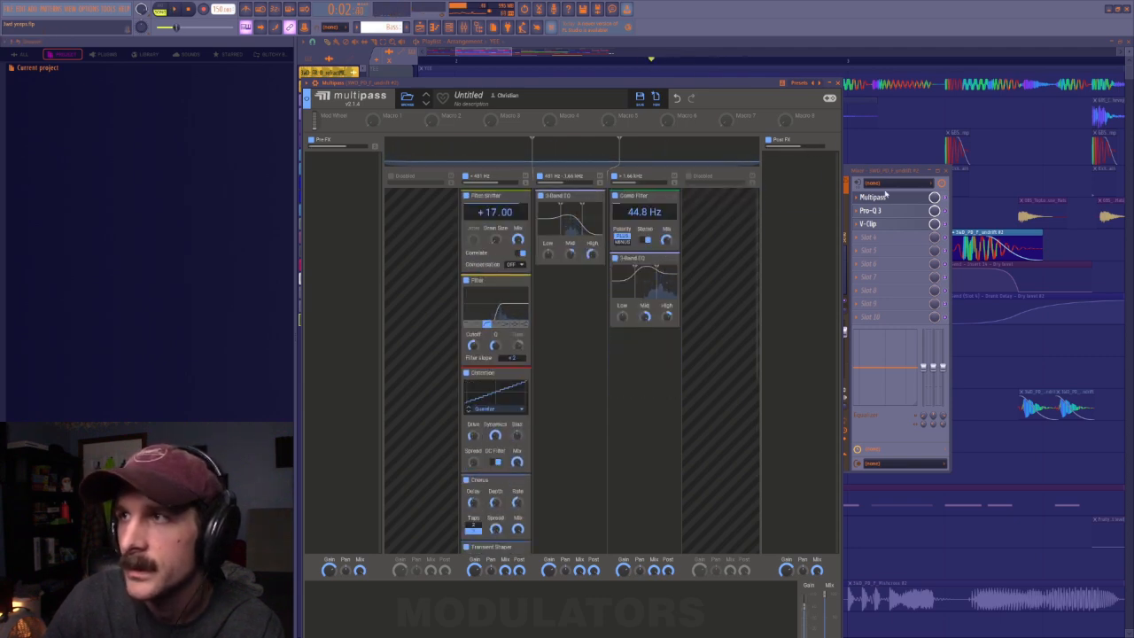
left_click(881, 211)
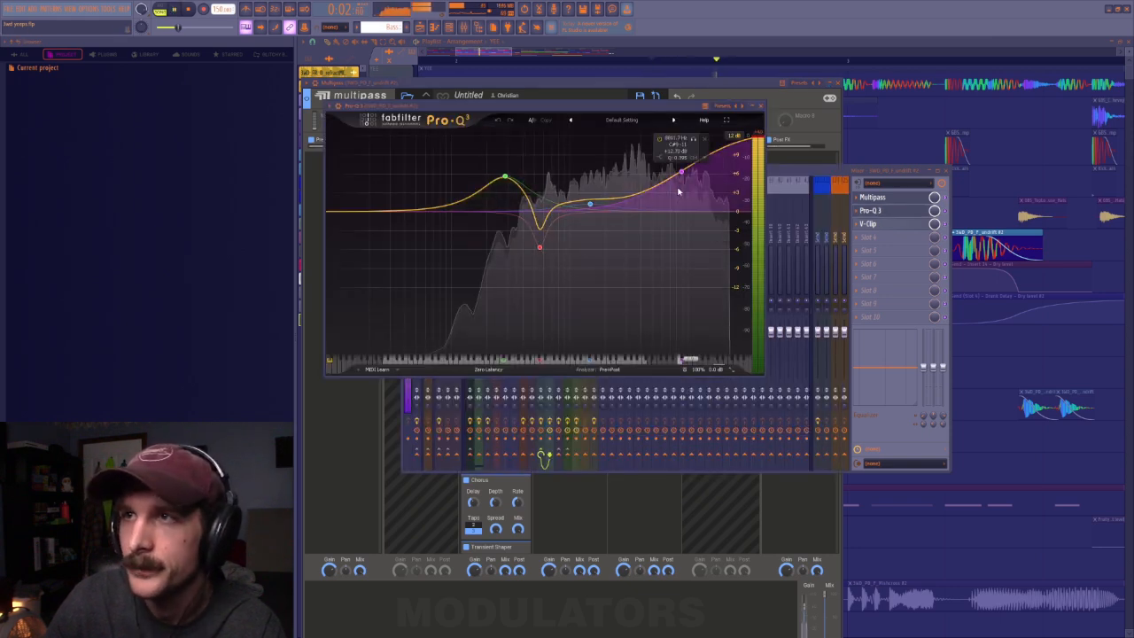
key("space")
left_click(947, 217)
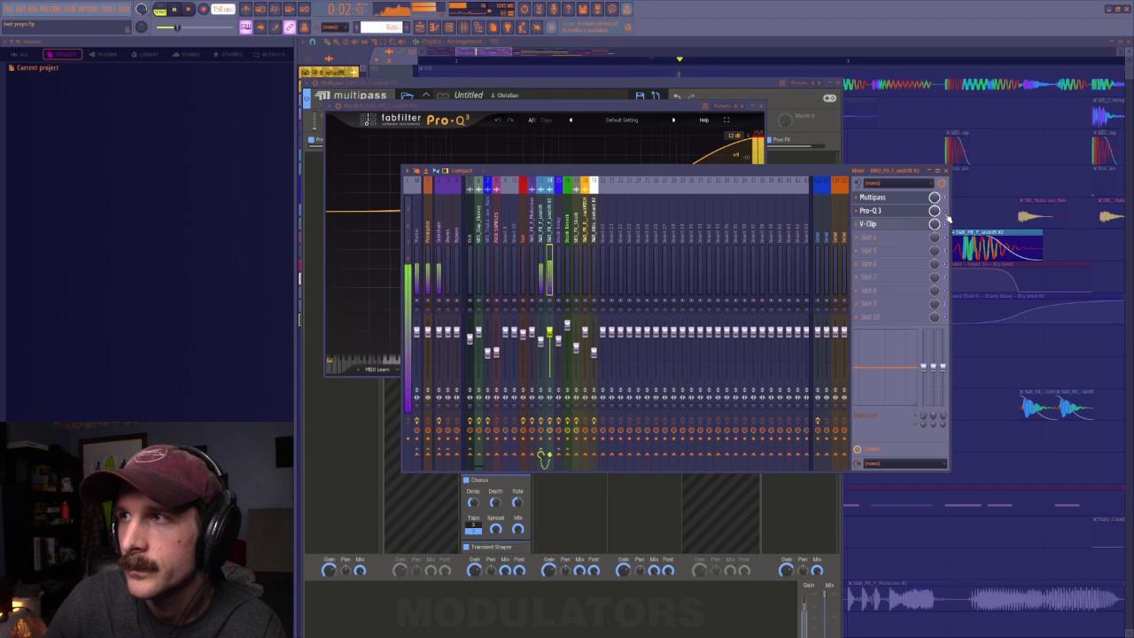
left_click(869, 224)
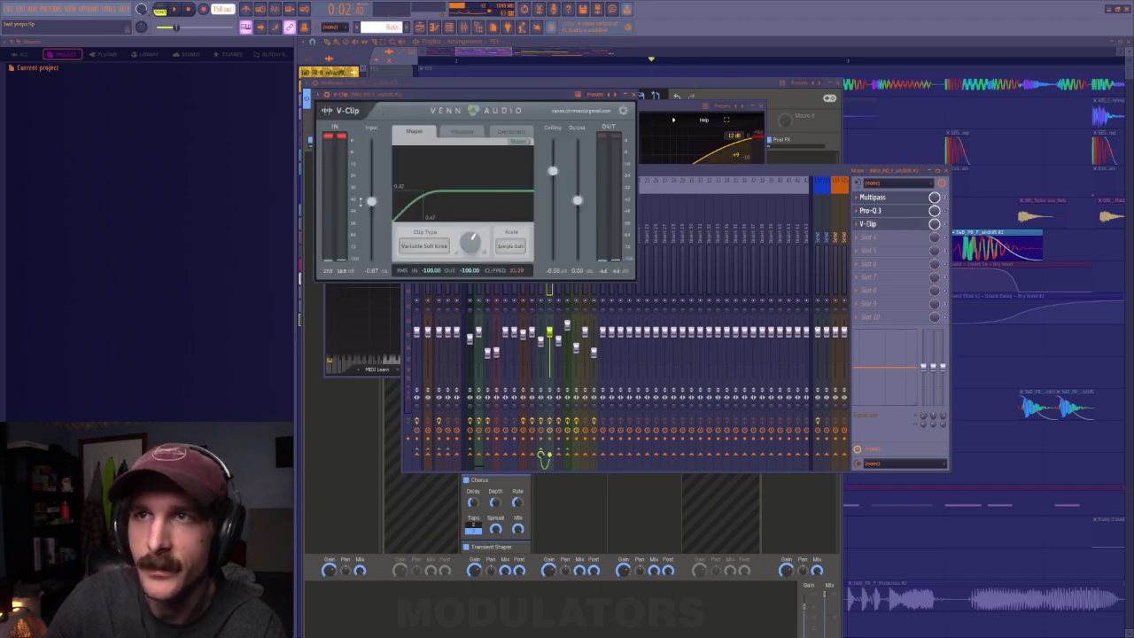
left_click(634, 95)
left_click(508, 55)
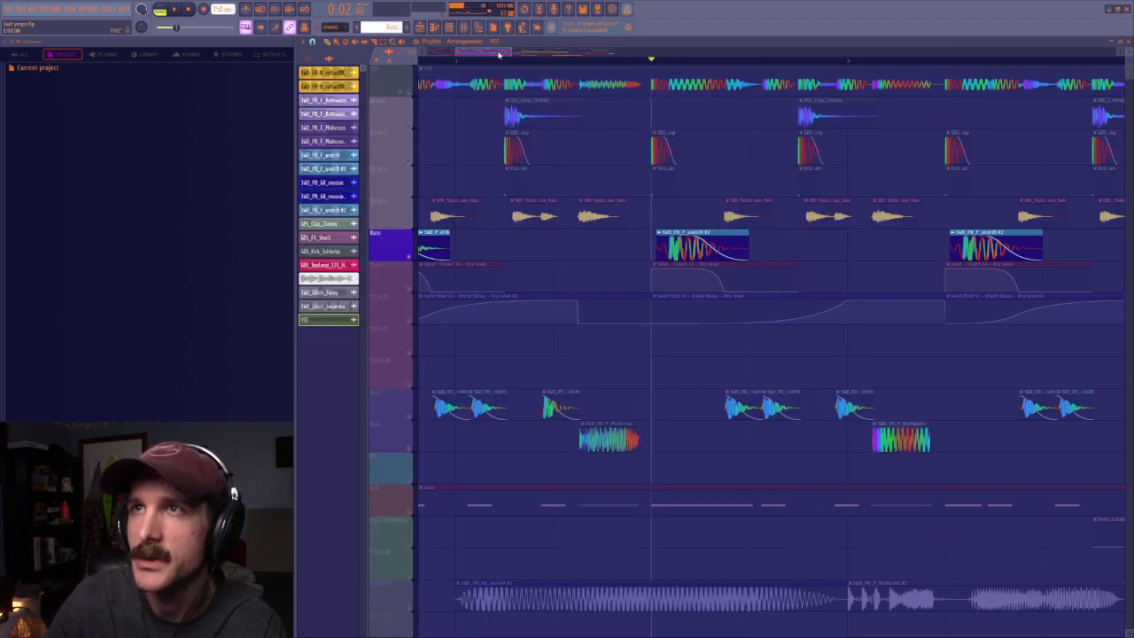
scroll(511, 58, "down", 5)
scroll(510, 58, "up", 6)
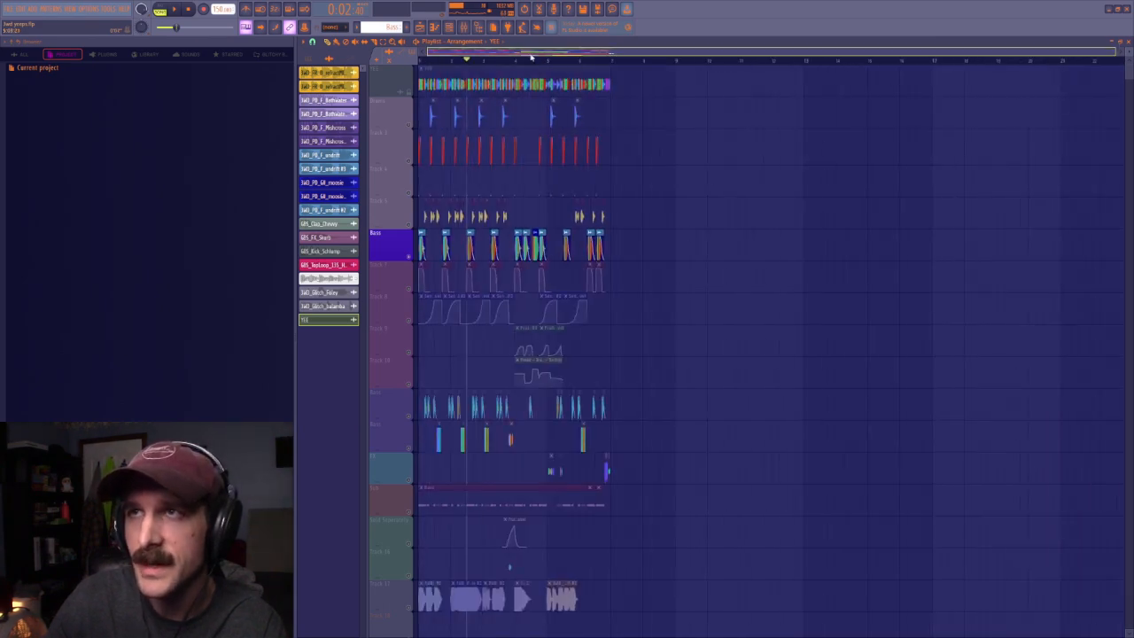
scroll(492, 66, "down", 5)
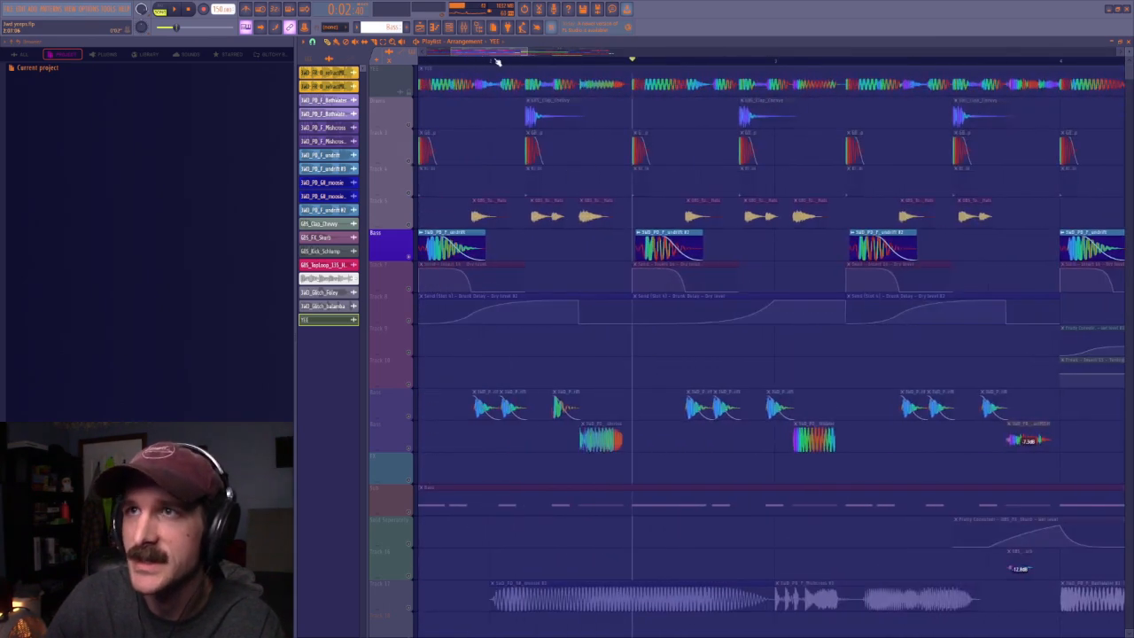
scroll(499, 62, "up", 3)
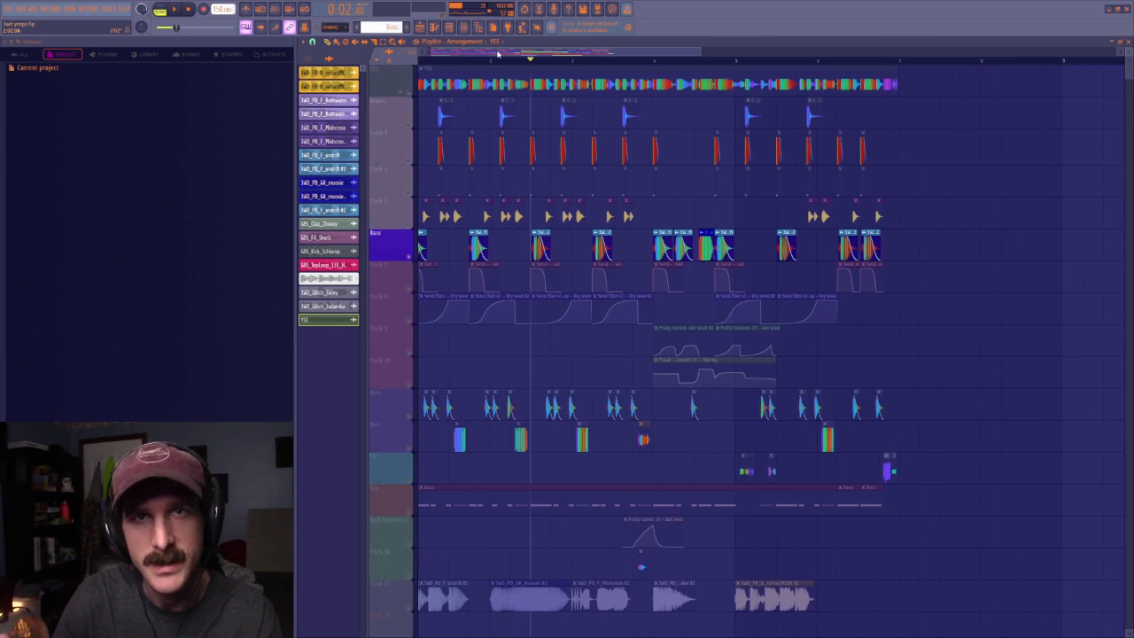
scroll(668, 65, "down", 4)
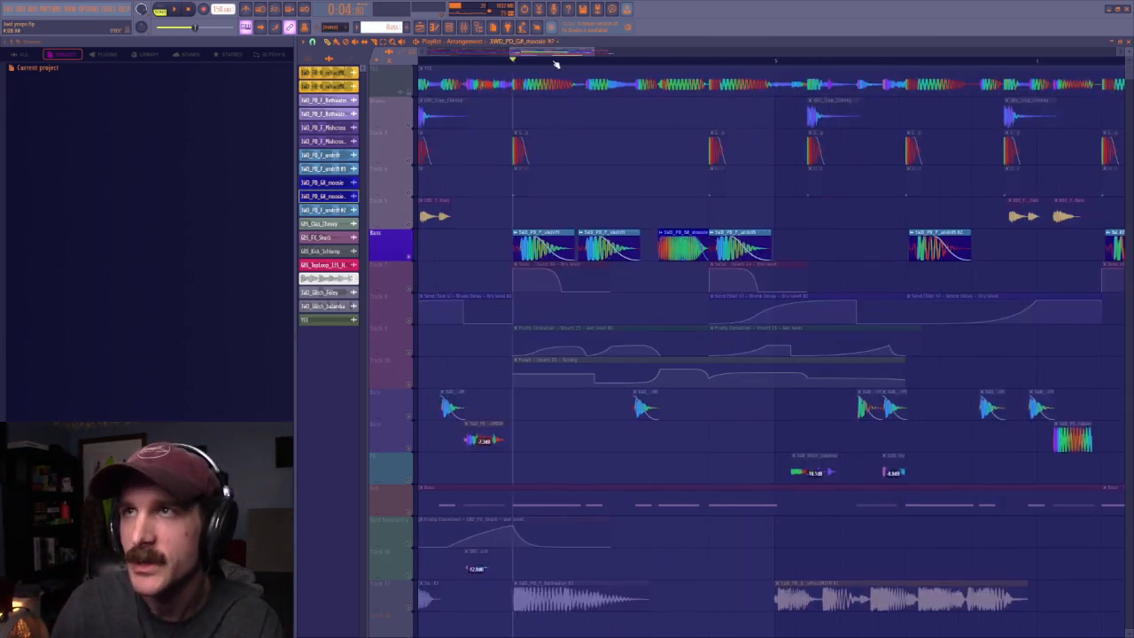
Check the sample settings of the original moosie #2 clip on the lowest track and of the moosie clip on the Bass track
scroll(556, 62, "down", 4)
left_click(517, 43)
left_click_drag(517, 51, 502, 51)
scroll(485, 232, "down", 4)
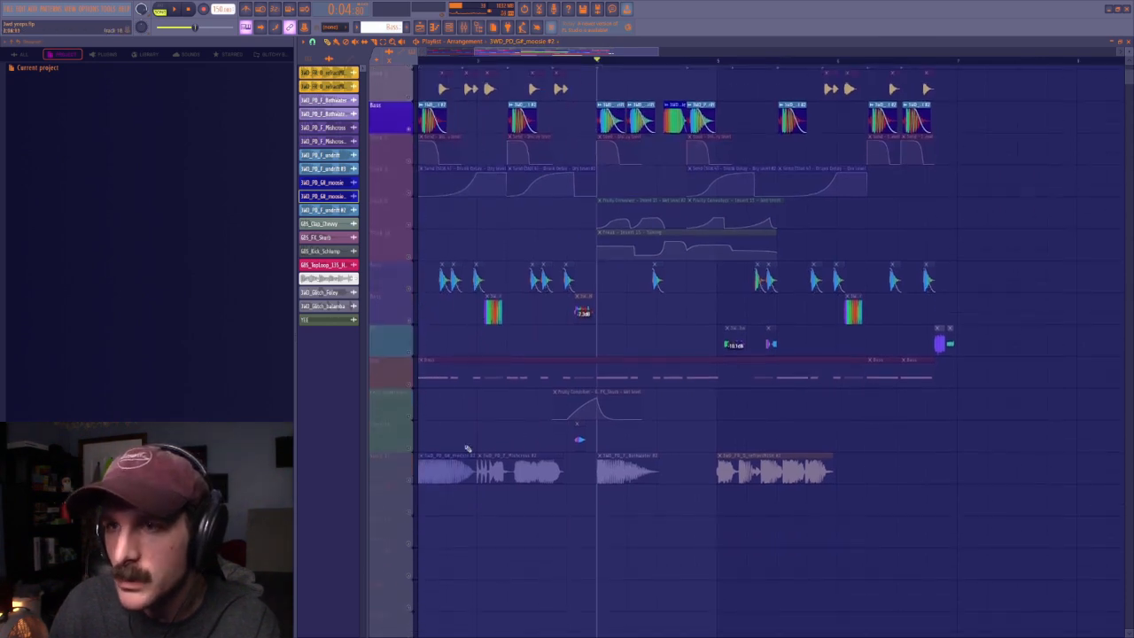
double_click(461, 454)
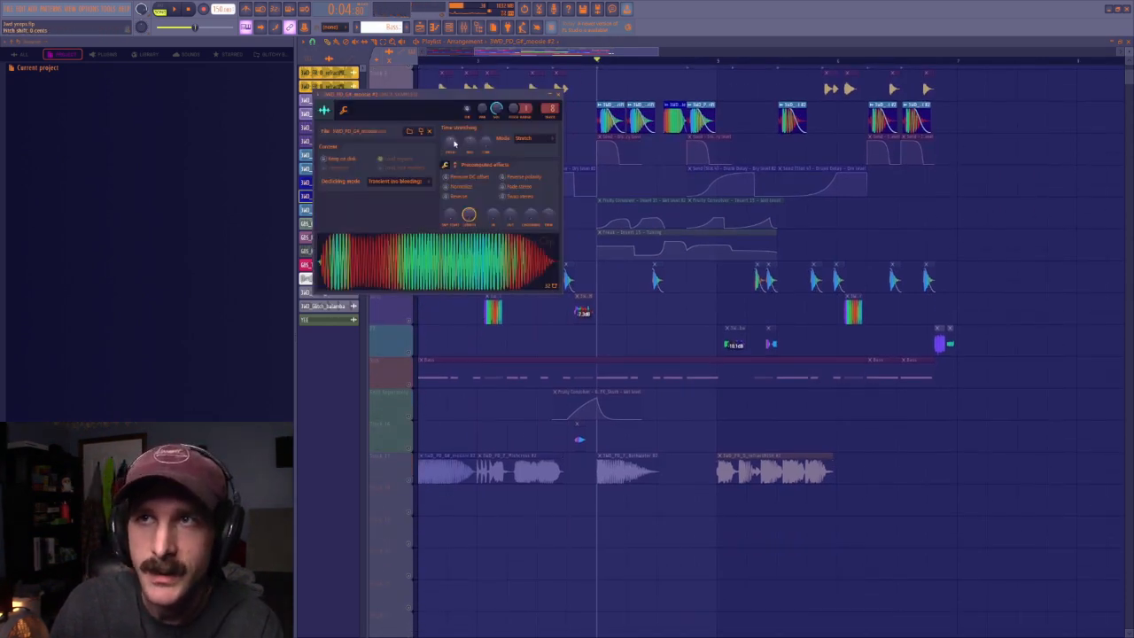
left_click_drag(579, 52, 594, 61)
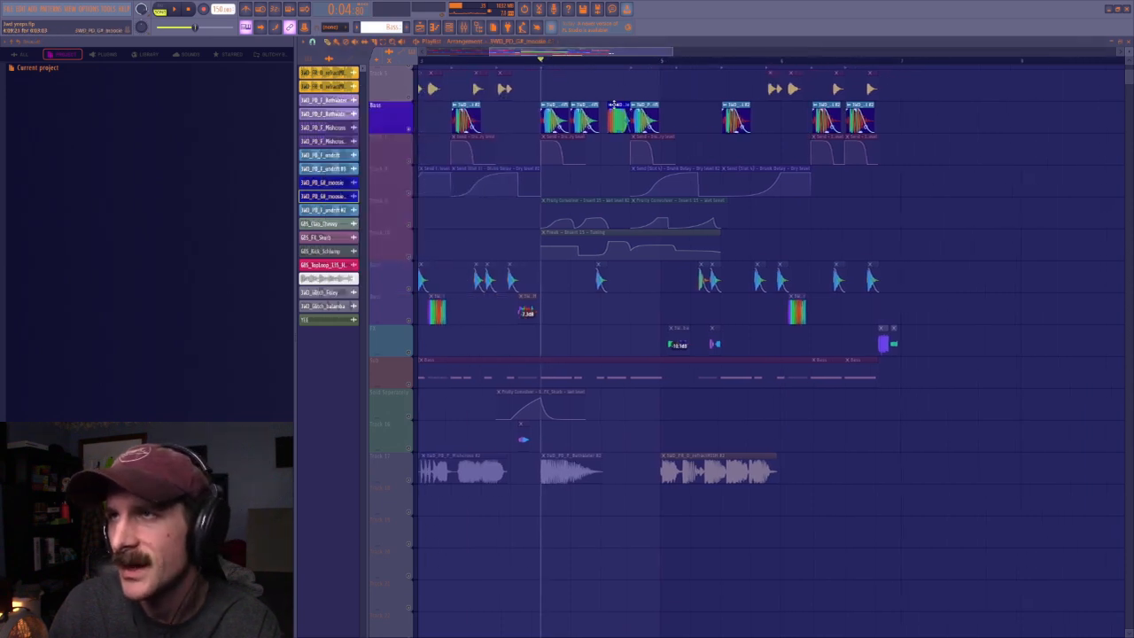
double_click(618, 107)
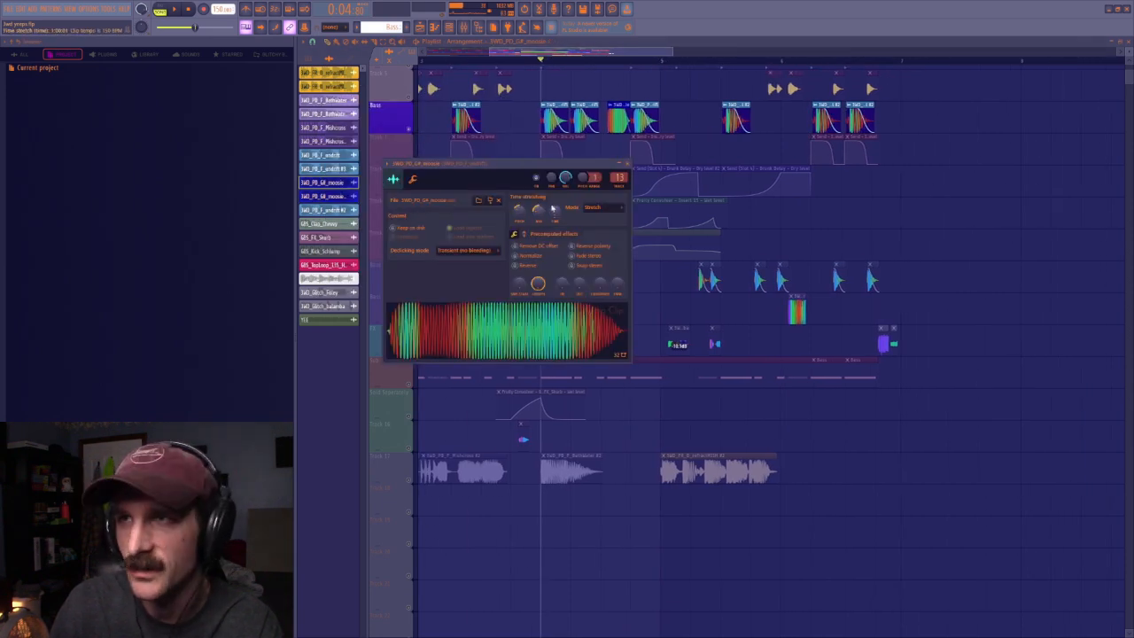
Try a different time-stretch multiplier on the moosie sample, audition it, undo the change and replay the clip
right_click(542, 210)
left_click(549, 216)
key("space")
key("space")
key("ctrl+z")
key("space")
key("space")
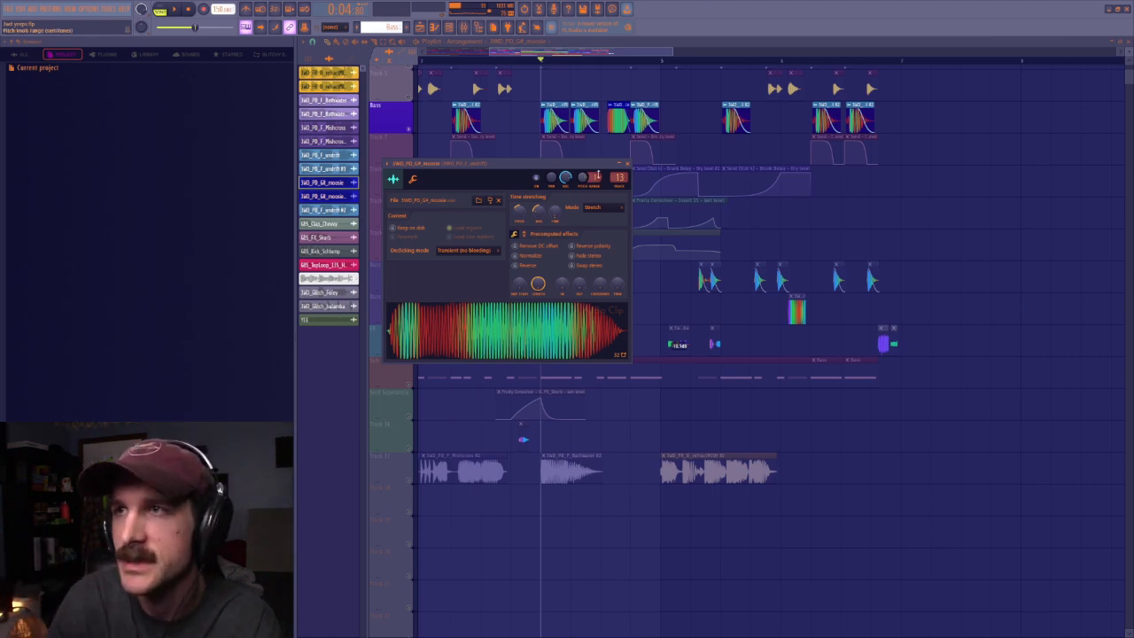
Open the mixer insert that the moosie sample is routed to and compare it with the undrift #2 insert
double_click(619, 178)
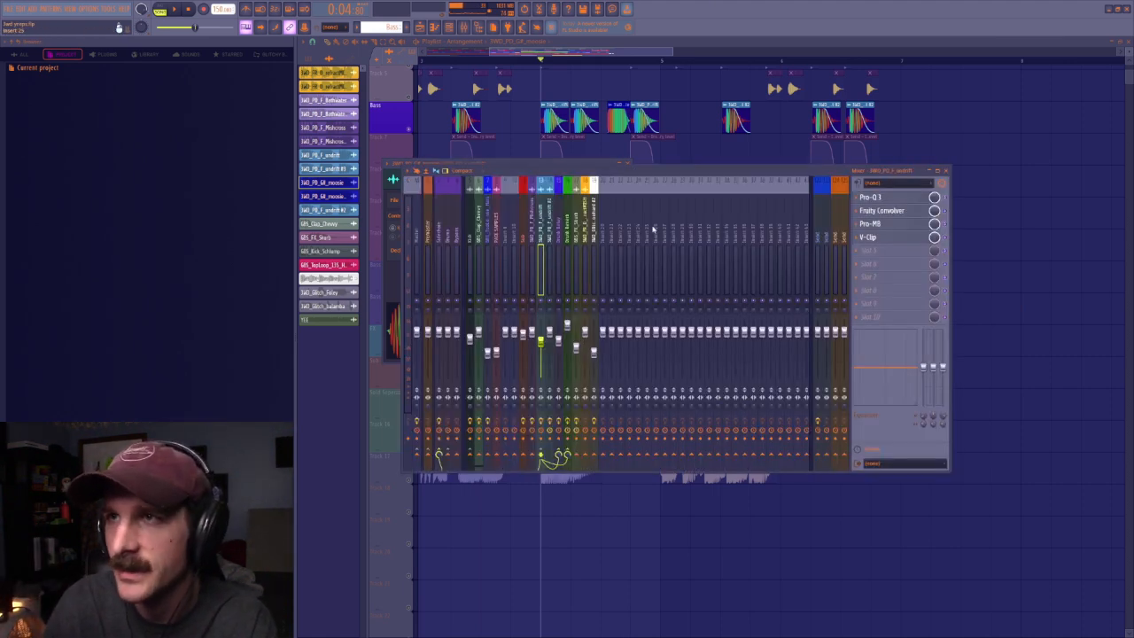
left_click(549, 233)
left_click(541, 233)
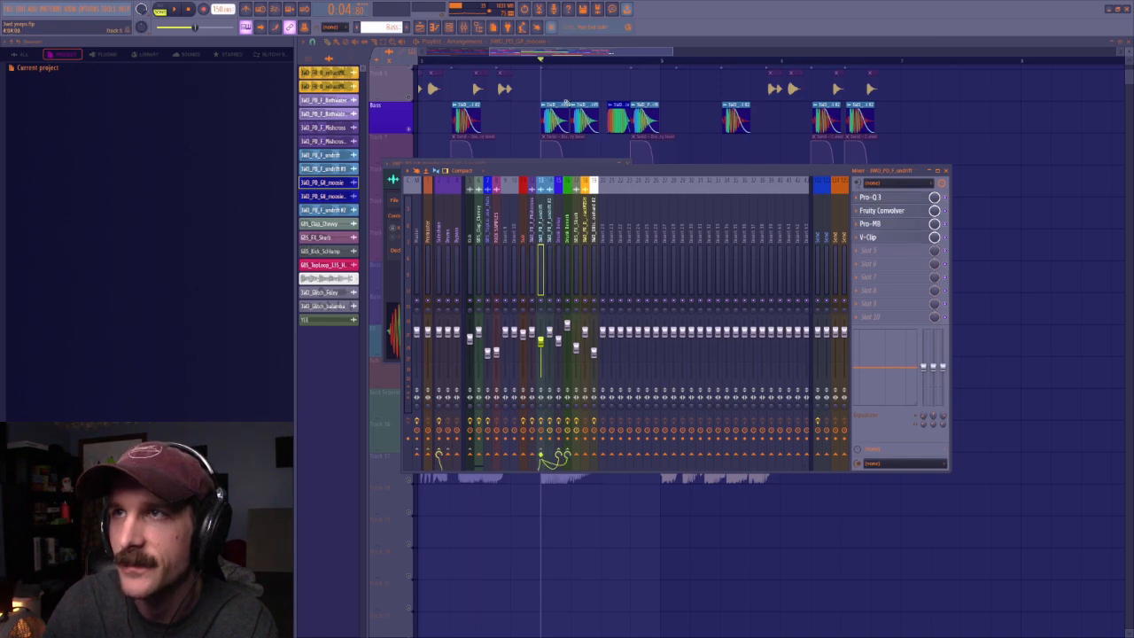
left_click(546, 108)
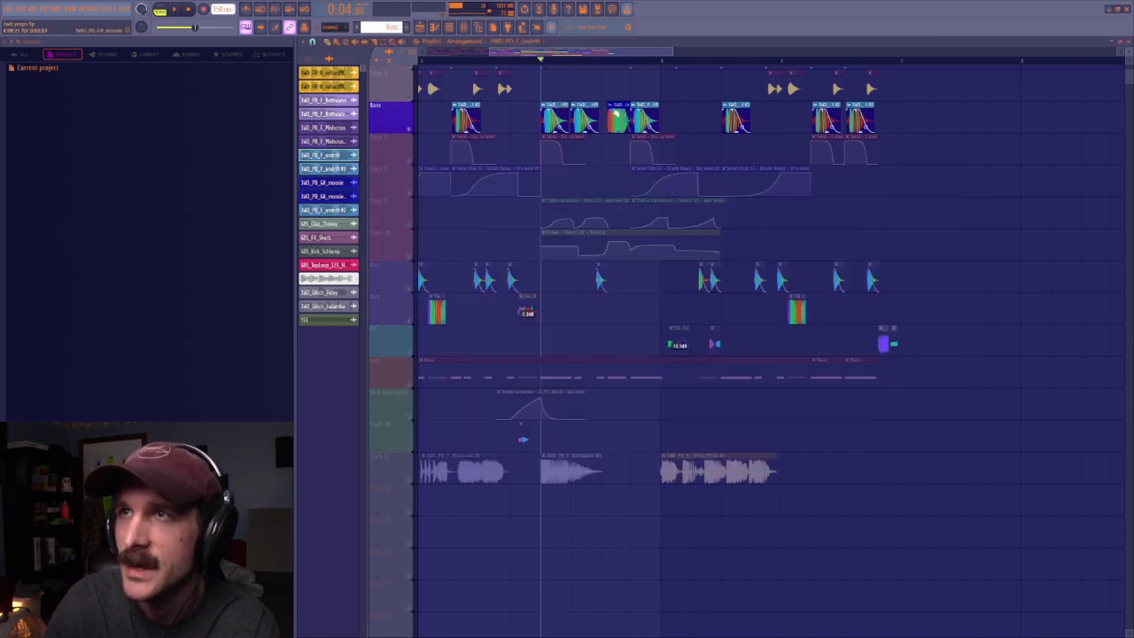
scroll(608, 62, "up", 3)
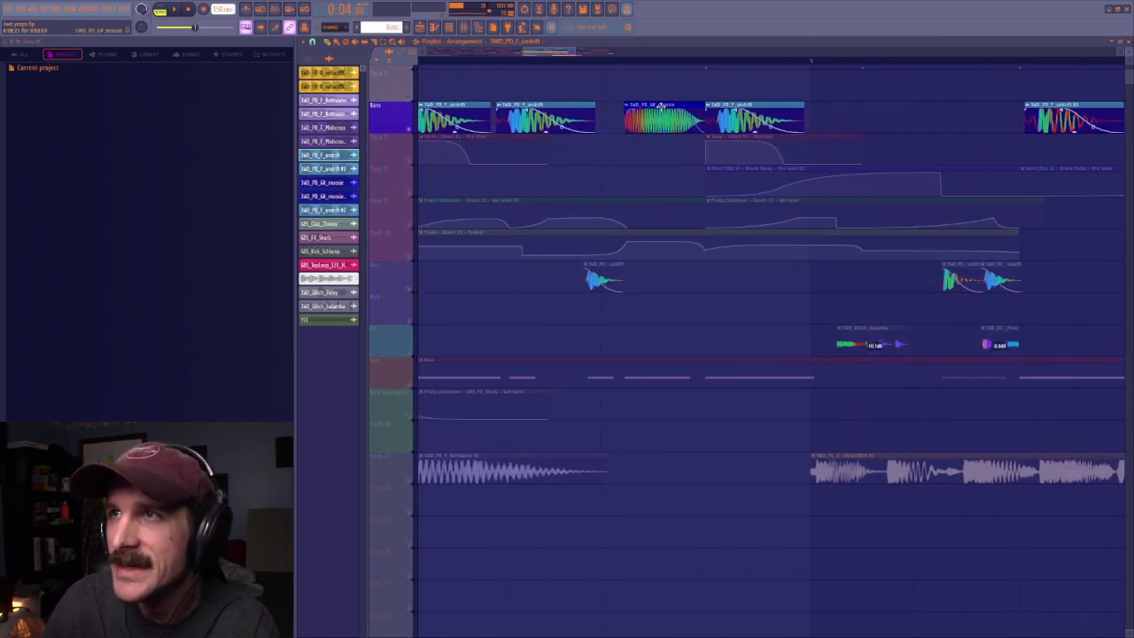
scroll(560, 61, "down", 5)
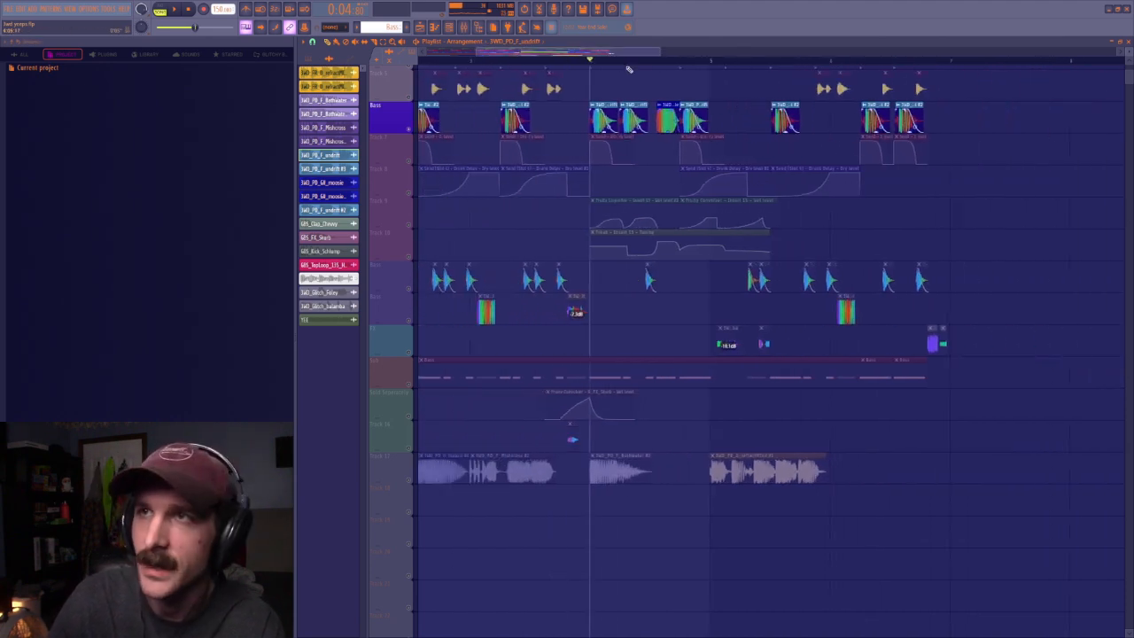
scroll(512, 68, "up", 5)
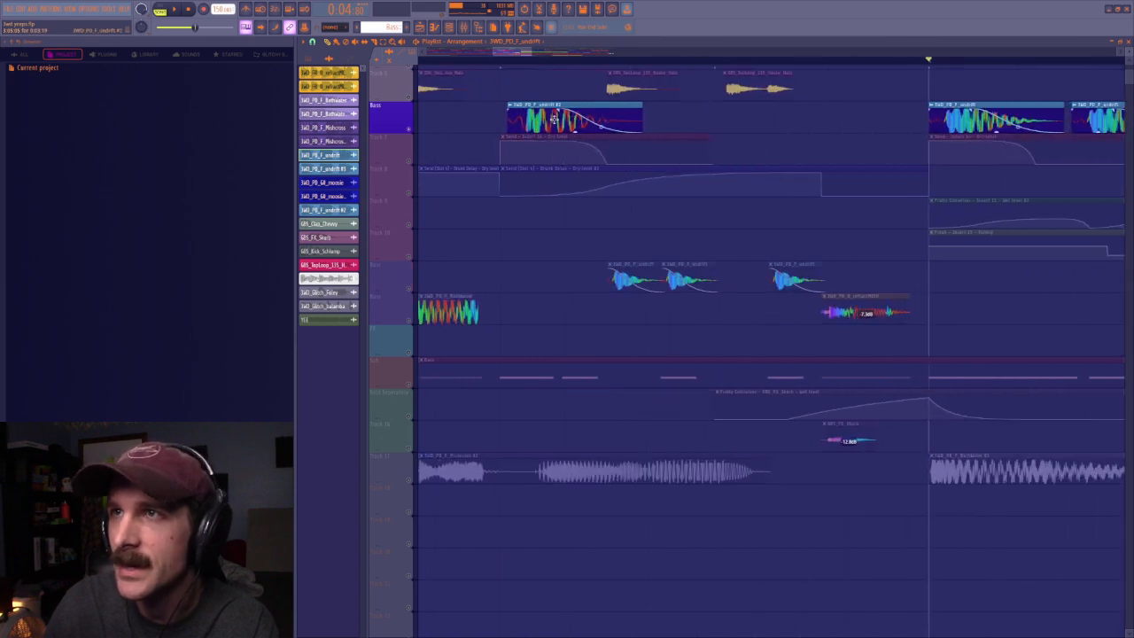
scroll(535, 65, "down", 4)
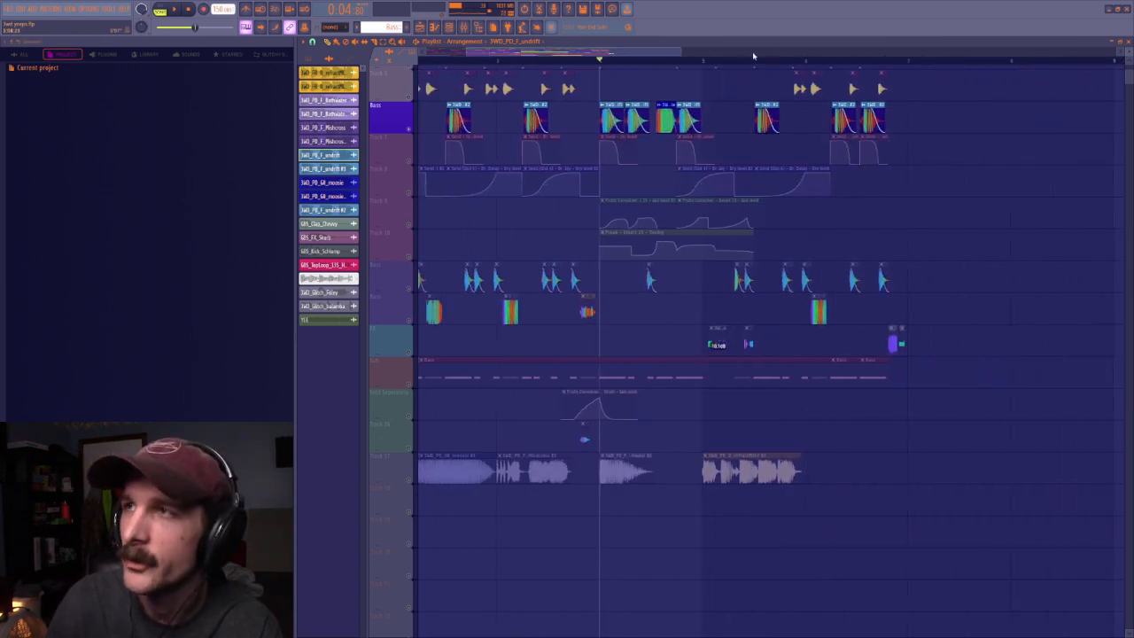
Play the soloed Bass track from bar 4, unmute the Sub track and replay the same section
scroll(754, 62, "down", 4)
left_click(577, 59)
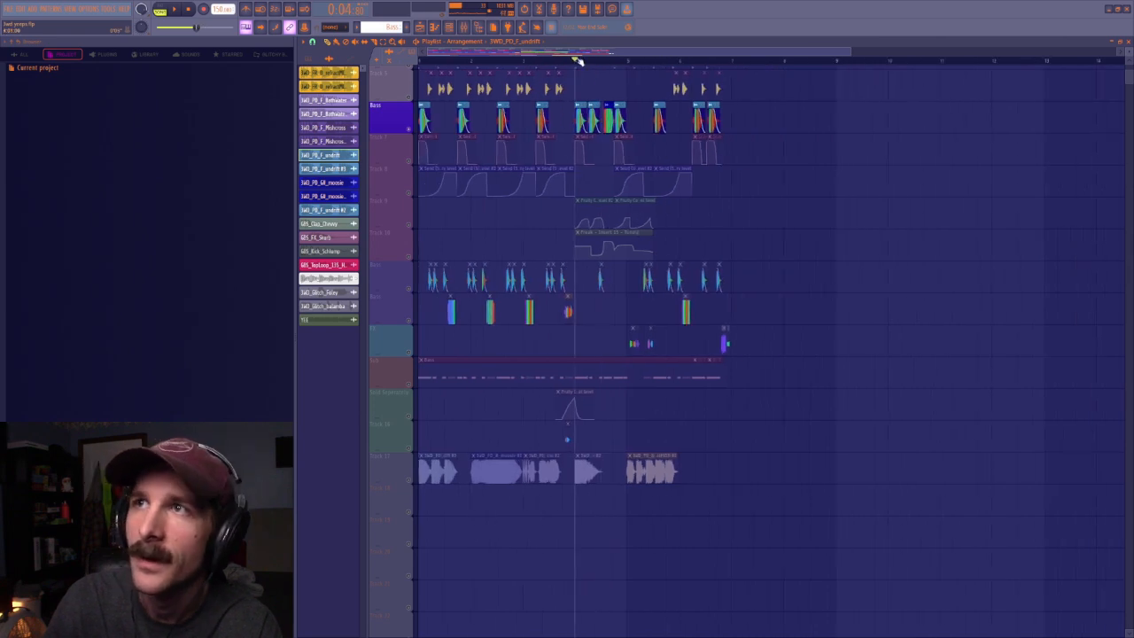
key("space")
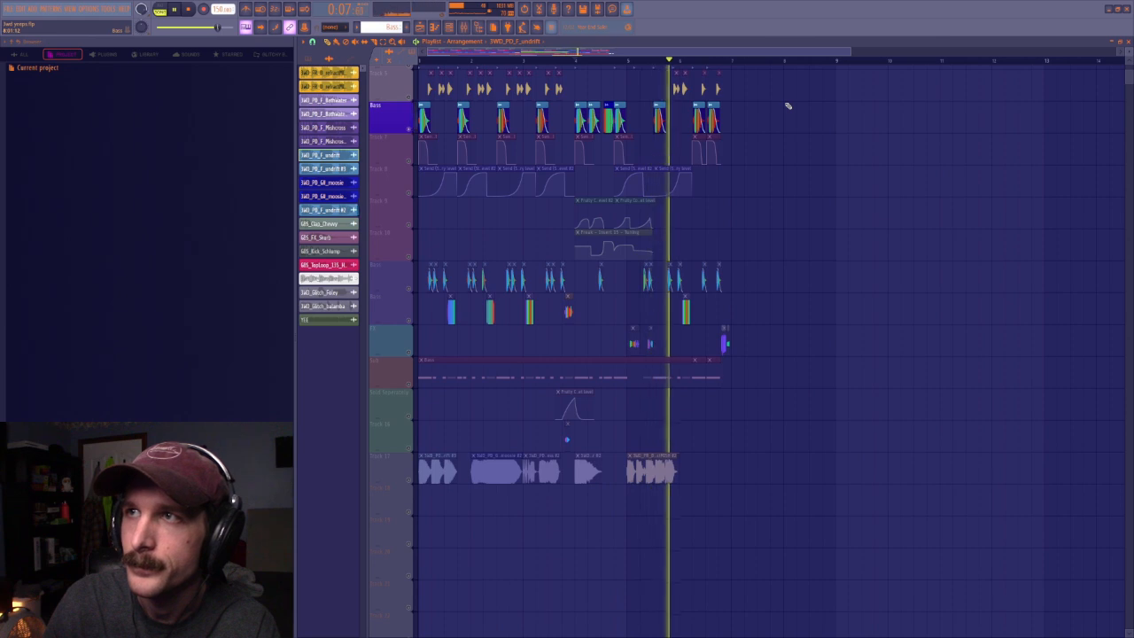
key("space")
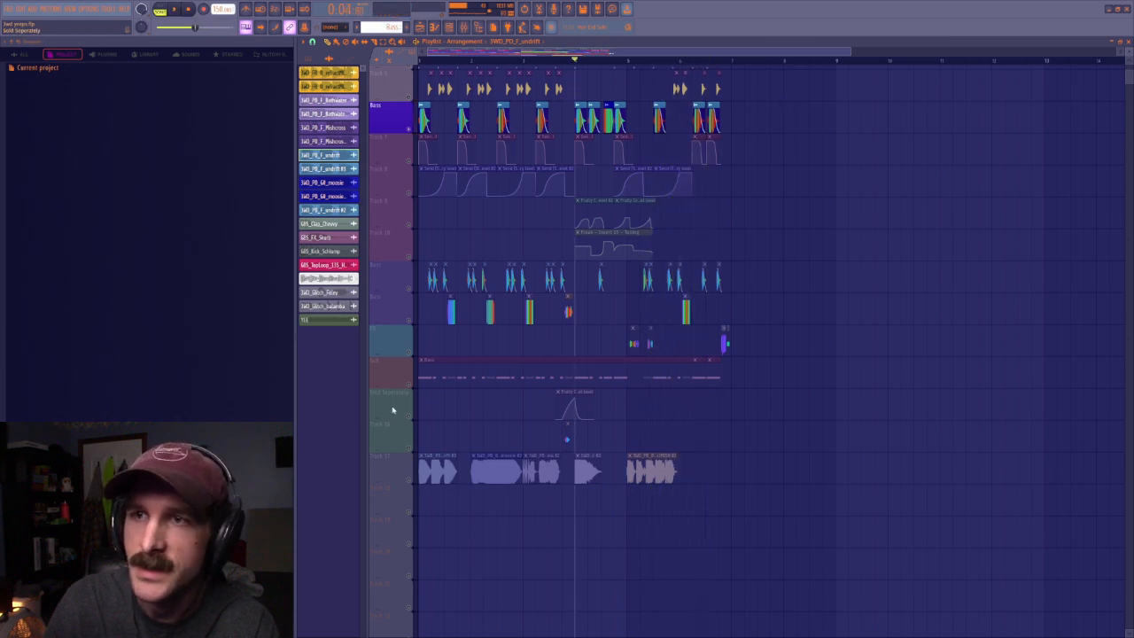
left_click(410, 388)
key("space")
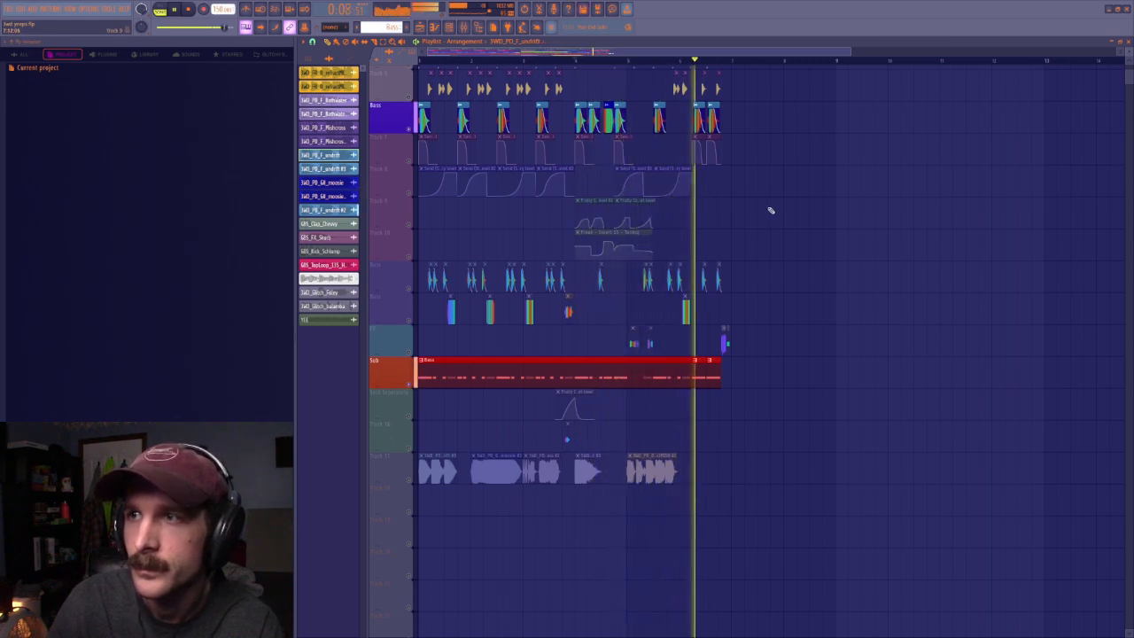
key("space")
Unmute the second Bass track and play the arrangement from the start together with the Sub track
left_click(408, 288)
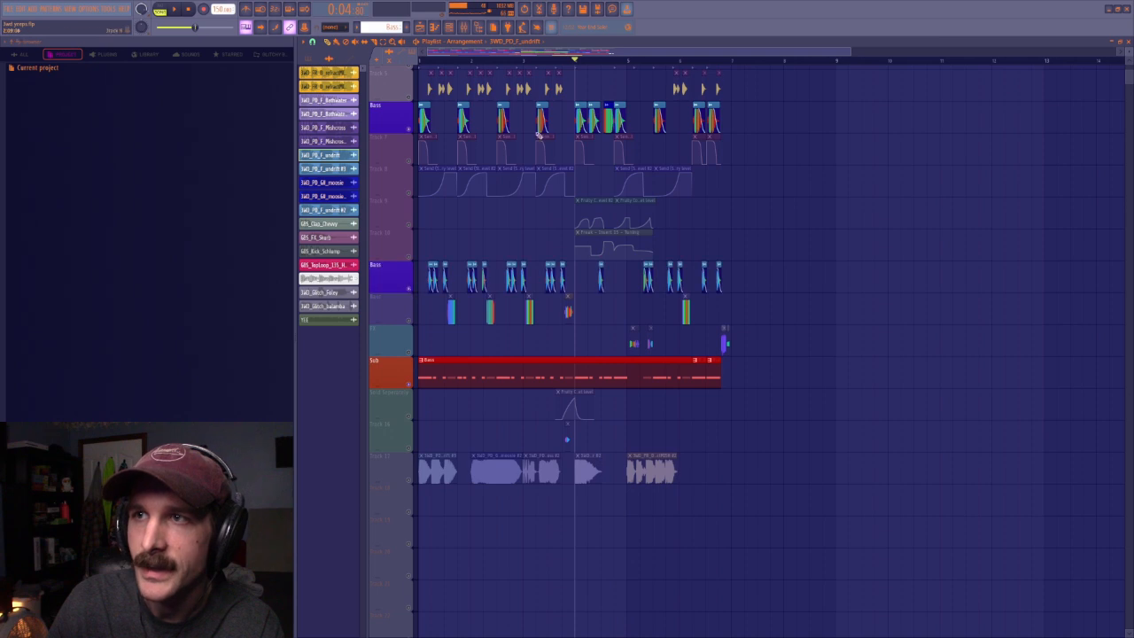
left_click(420, 61)
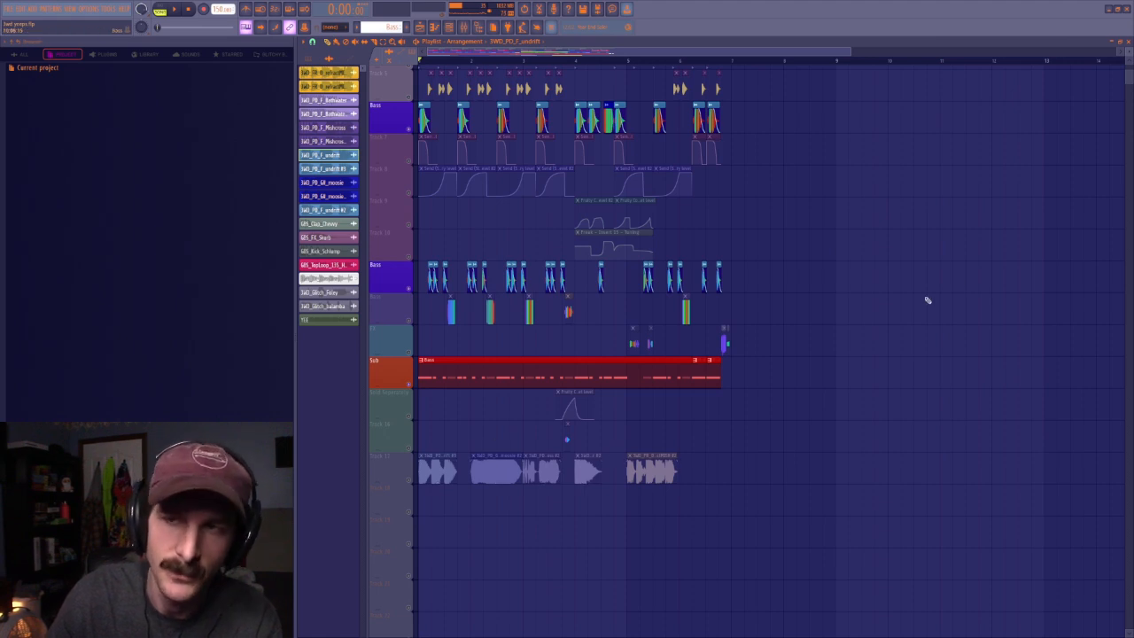
key("space")
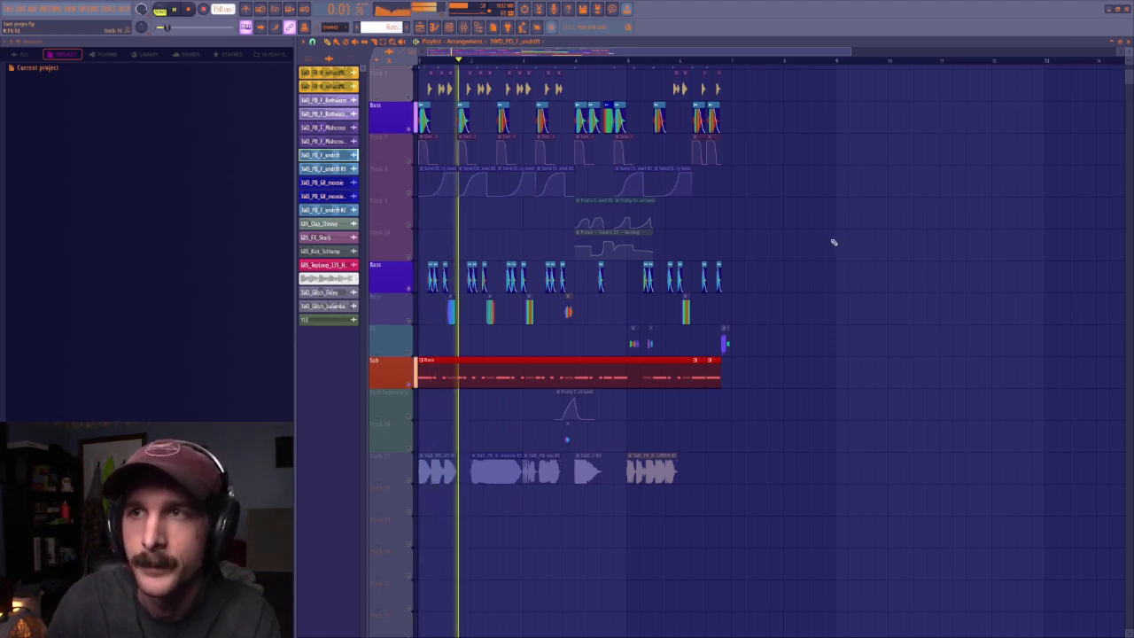
key("space")
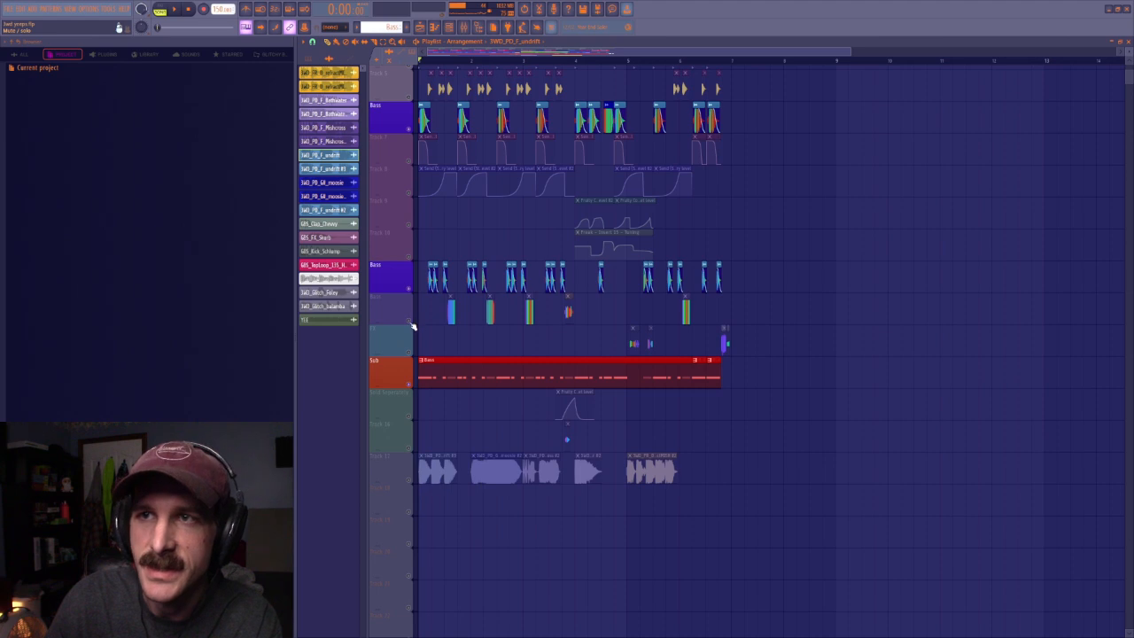
Unmute the third Bass track and check the sample settings of its first clip and of the matching original clip on the lowest track
key("F6")
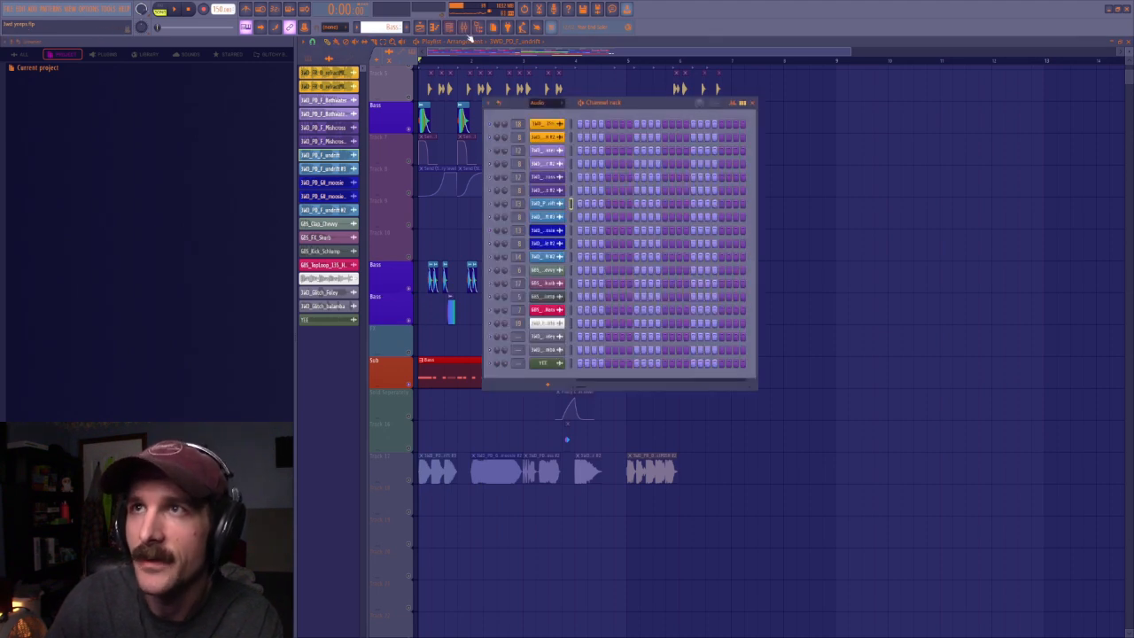
left_click(464, 29)
double_click(453, 297)
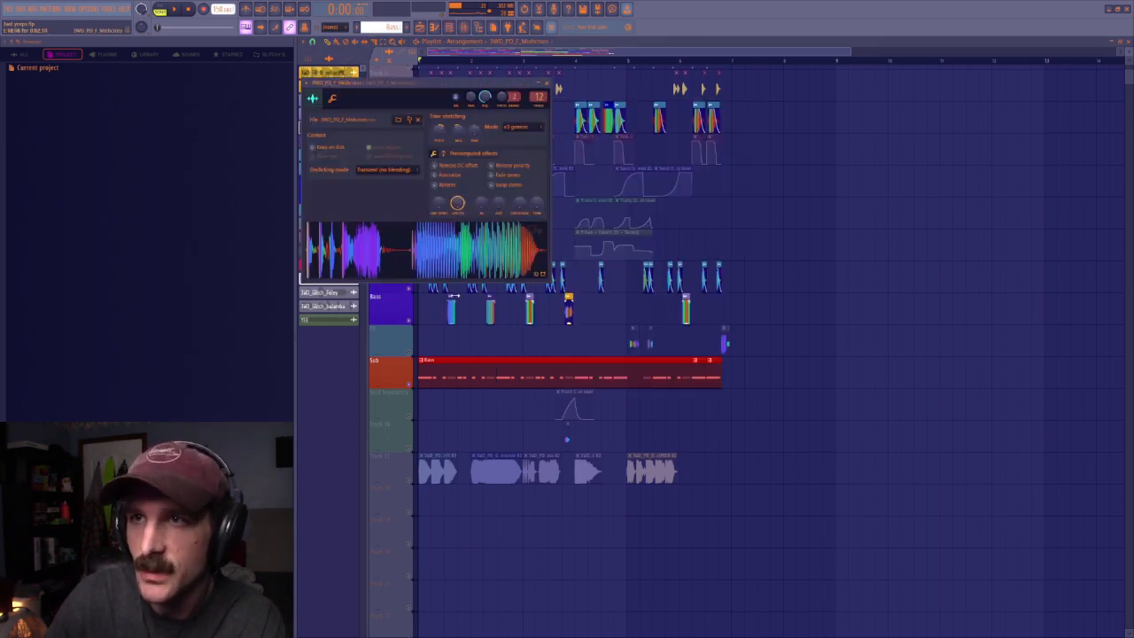
double_click(549, 456)
left_click(461, 274)
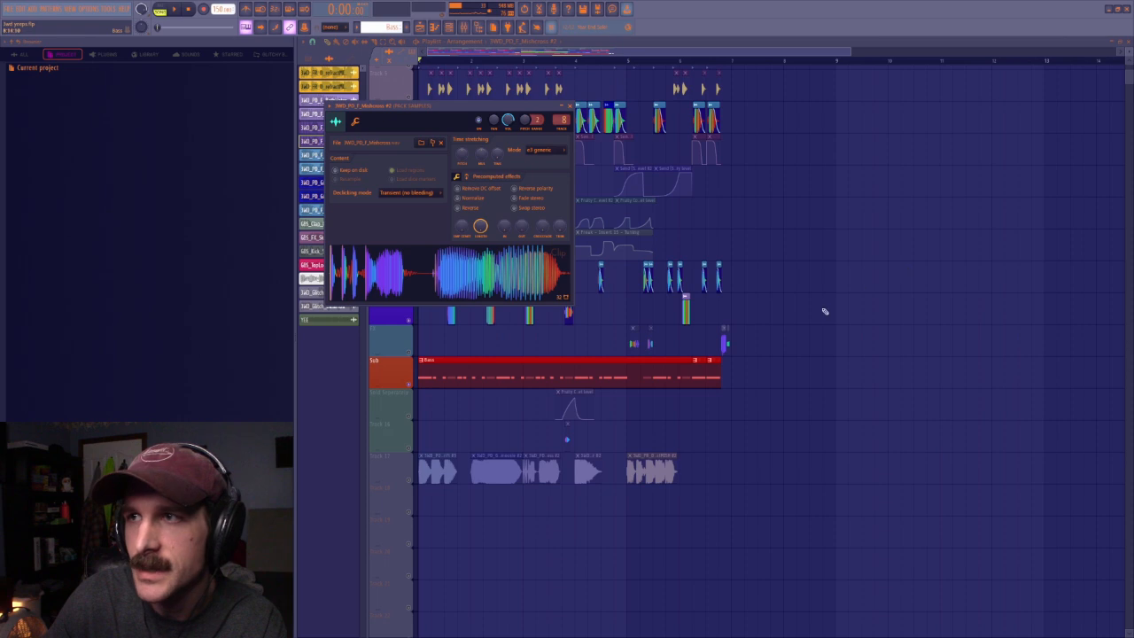
left_click(463, 39)
Play the opening of the arrangement with all three Bass tracks and the Sub track
scroll(447, 69, "up", 7)
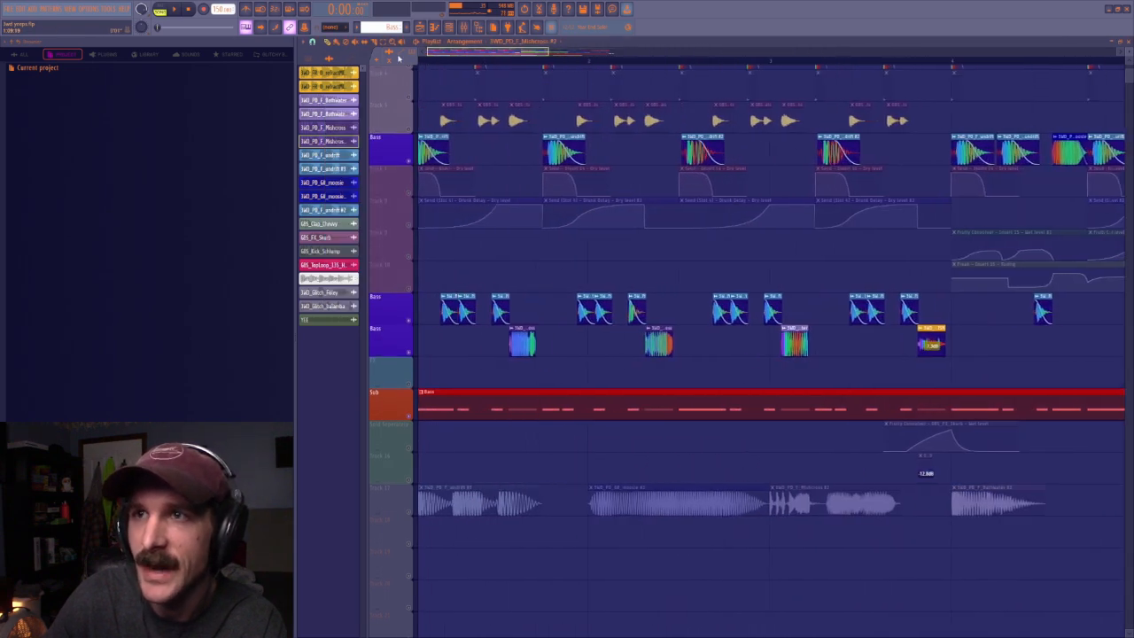
key("space")
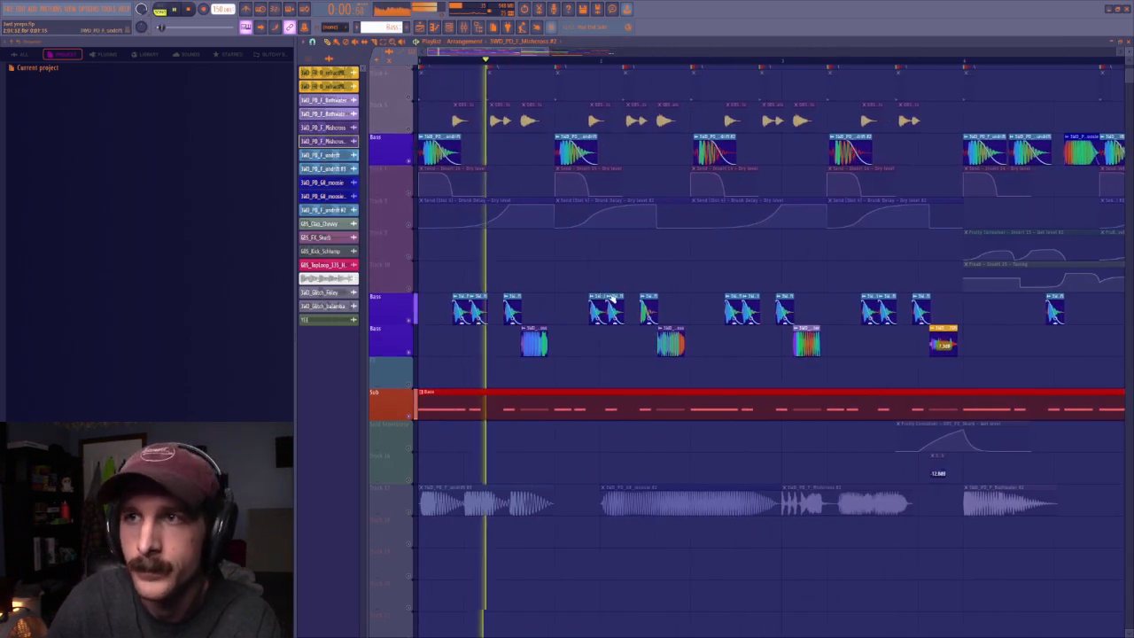
key("space")
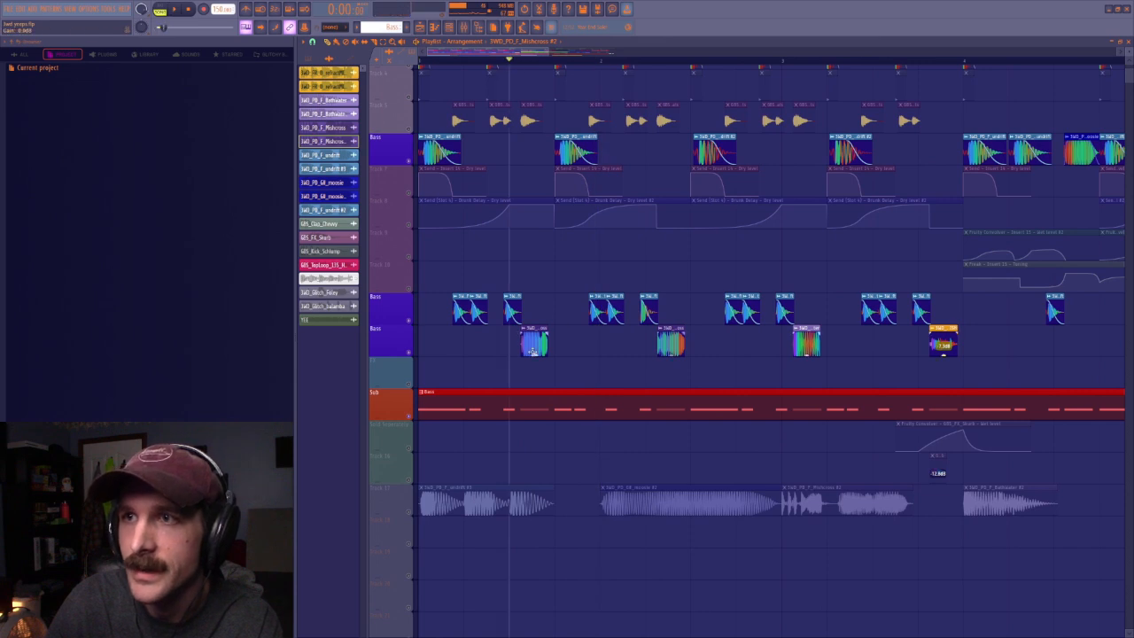
Extend the first clip on the third Bass track to view its waveform, open its sample settings and undo the resize
left_click_drag(549, 330, 639, 331)
double_click(551, 329)
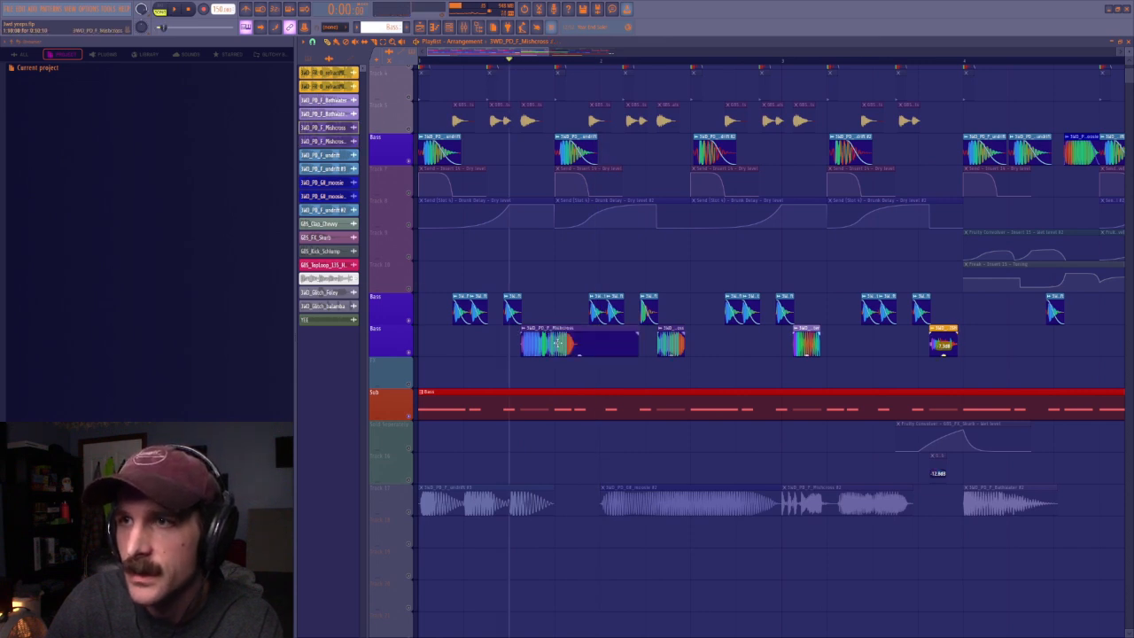
key("ctrl+z")
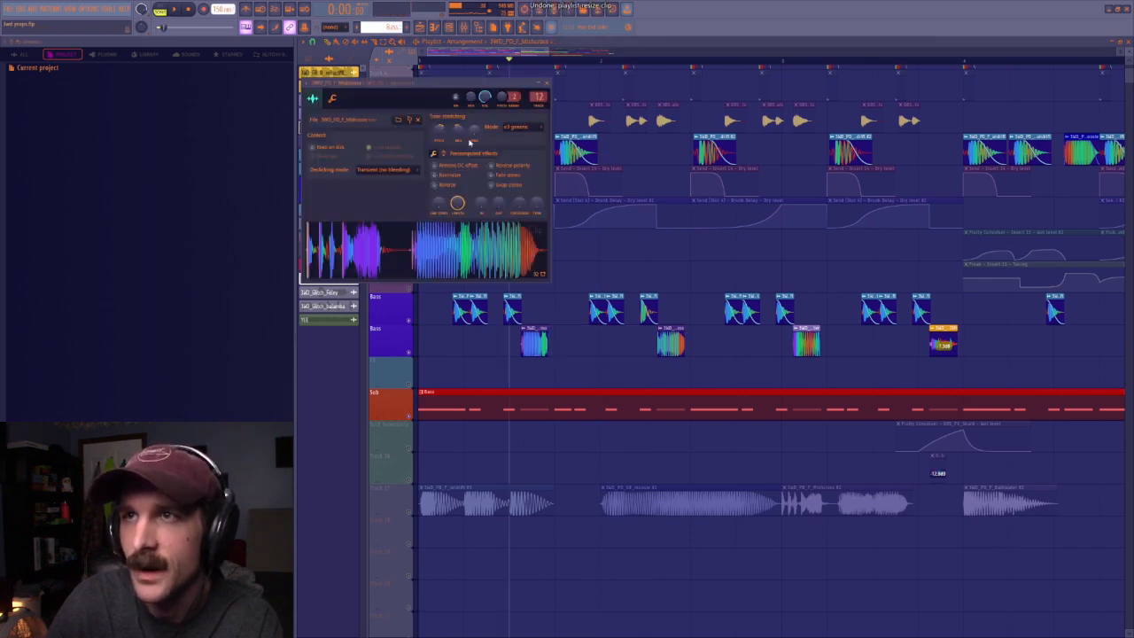
Audition the first clip on the third Bass track, check its pitch shift and view the notes of the Sub pattern
key("space")
key("space")
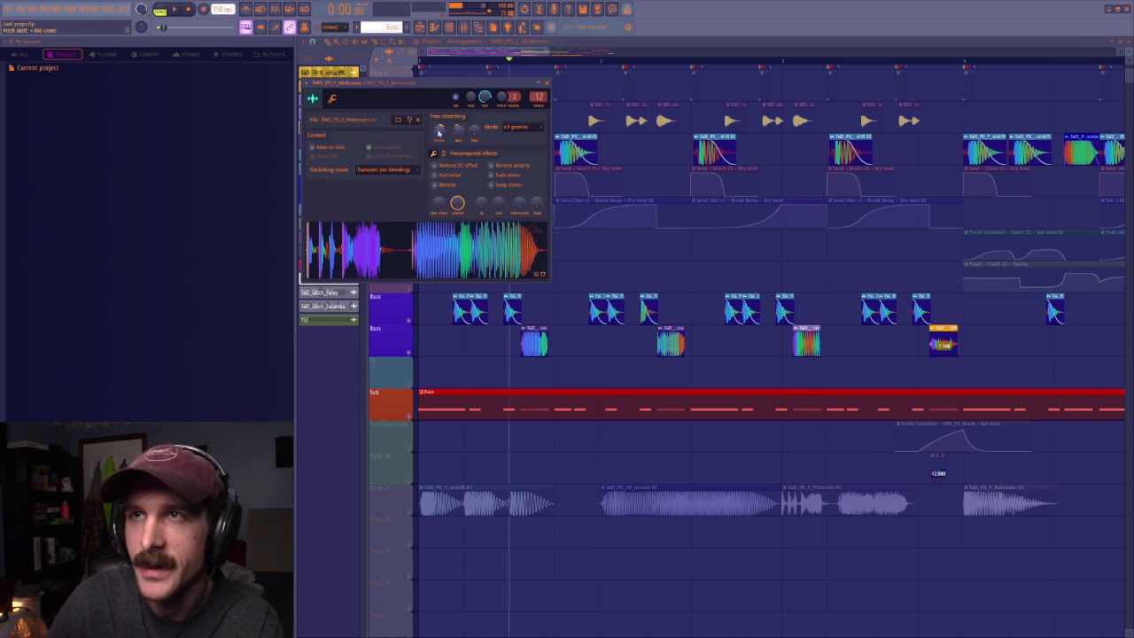
double_click(494, 413)
left_click(420, 27)
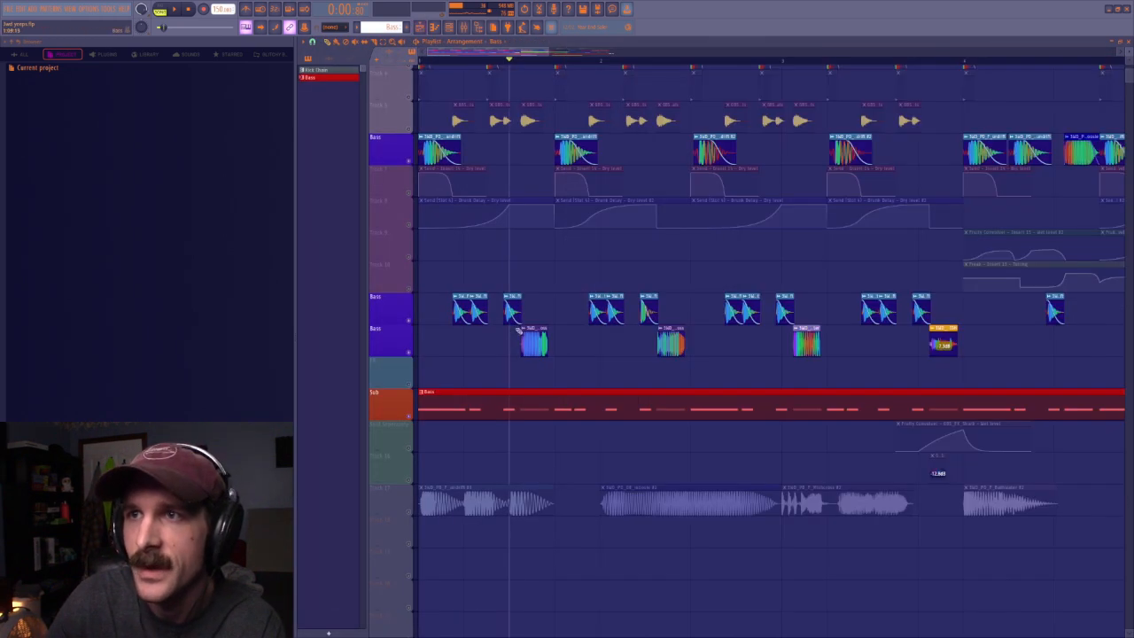
Try a different time-stretch setting on the first clip of the third Bass track, audition it and undo the change
double_click(534, 334)
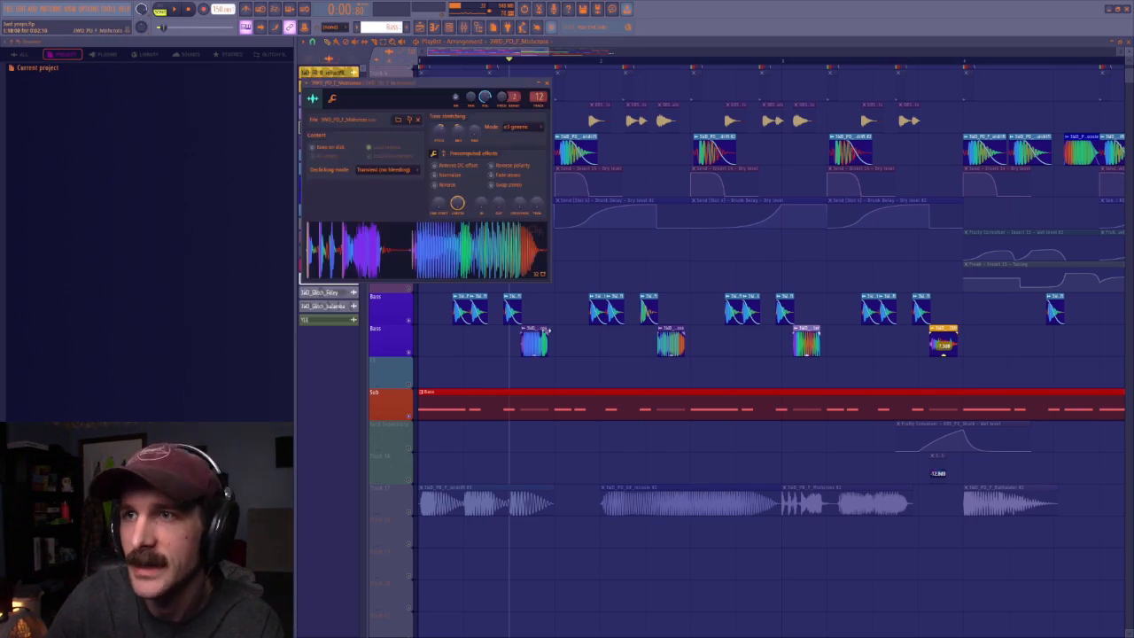
right_click(474, 131)
left_click(472, 142)
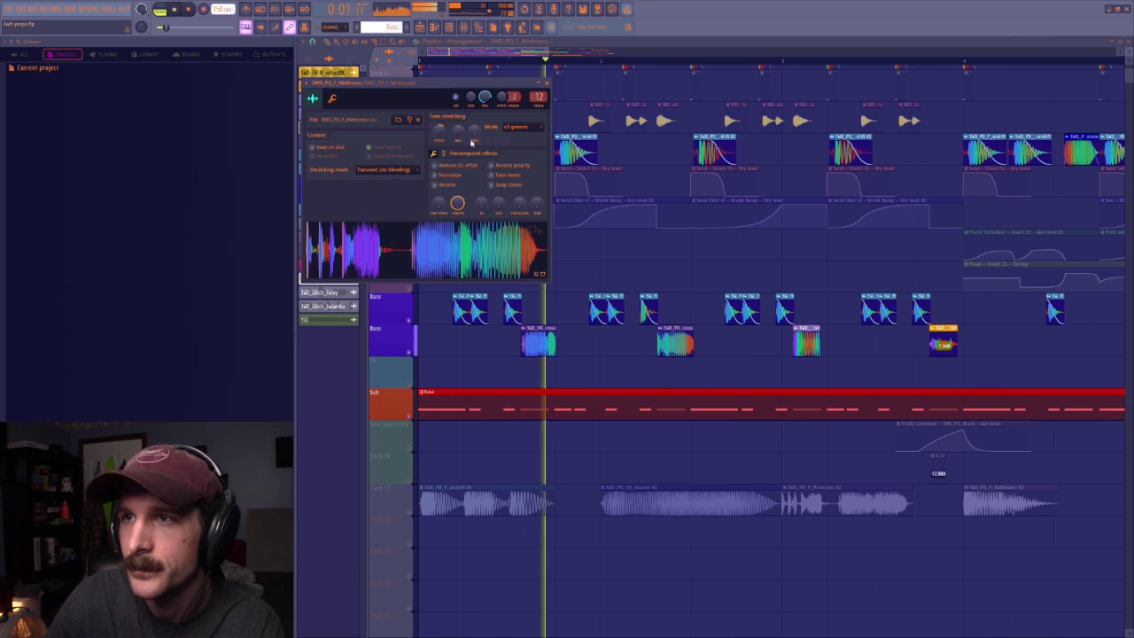
left_click(545, 82)
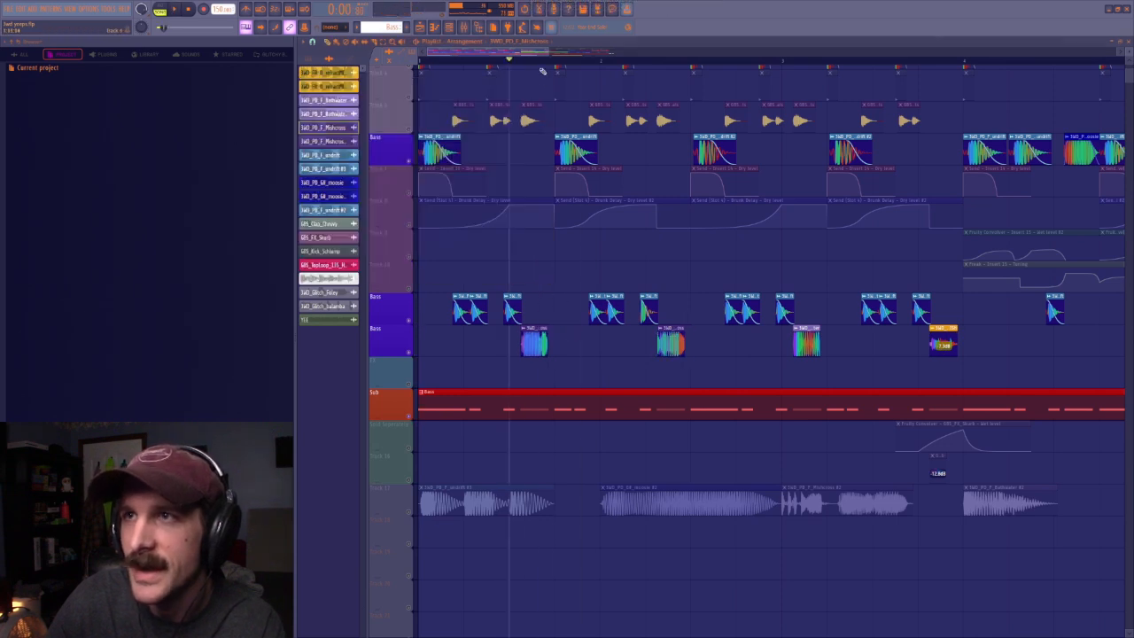
Play the arrangement from bar 2 and examine the second clip on the third Bass track
left_click(636, 64)
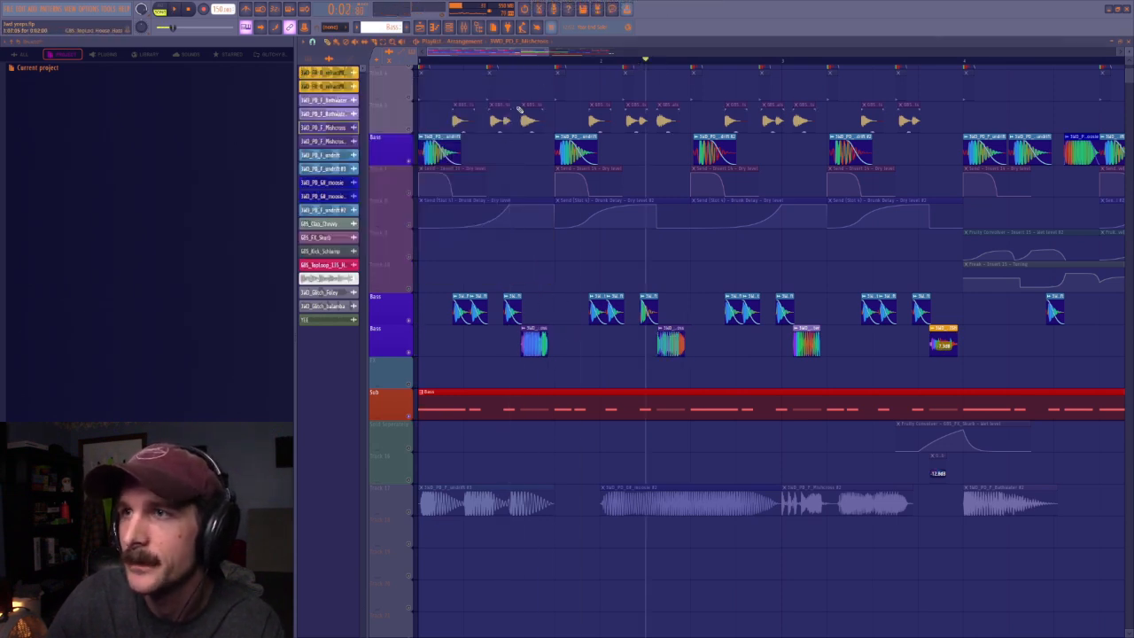
left_click(599, 64)
key("space")
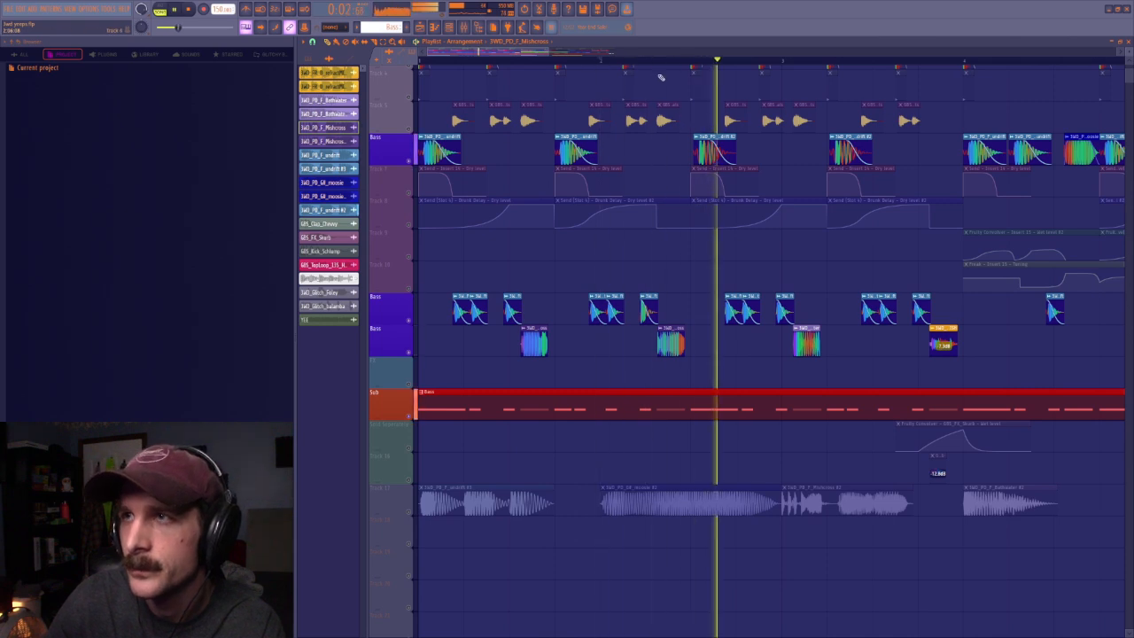
key("space")
double_click(674, 334)
mouse_move(684, 334)
left_mouse_down()
mouse_move(732, 333)
mouse_move(686, 331)
left_mouse_up()
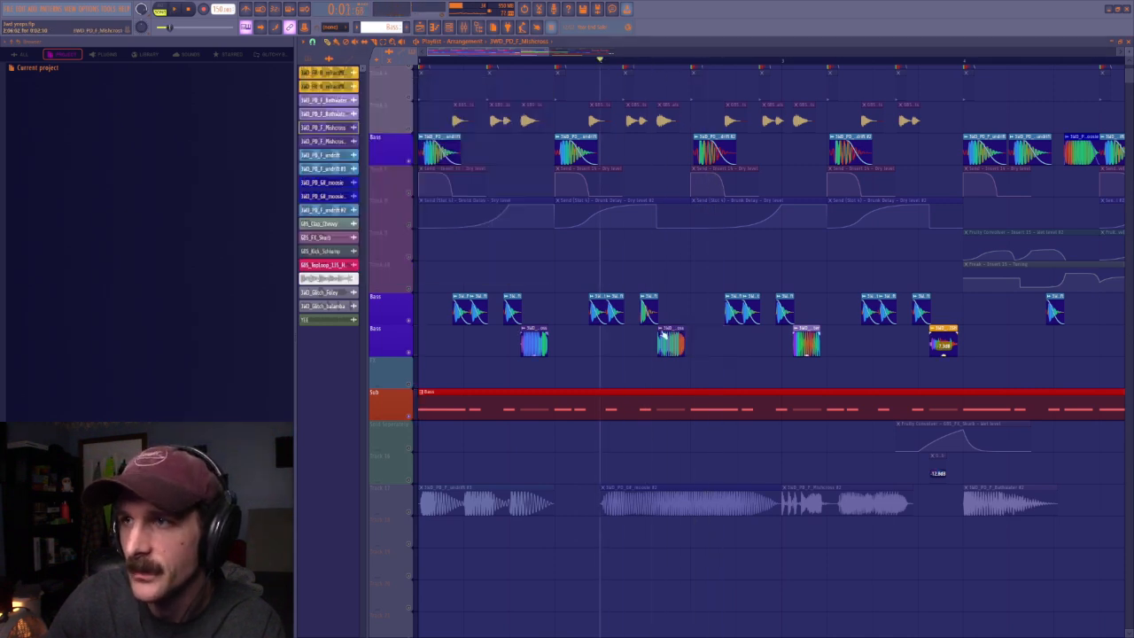
Check the sample settings of the original Bathwater #2 clip and play the arrangement from bar 3
scroll(790, 63, "down", 1)
left_click_drag(544, 54, 602, 66)
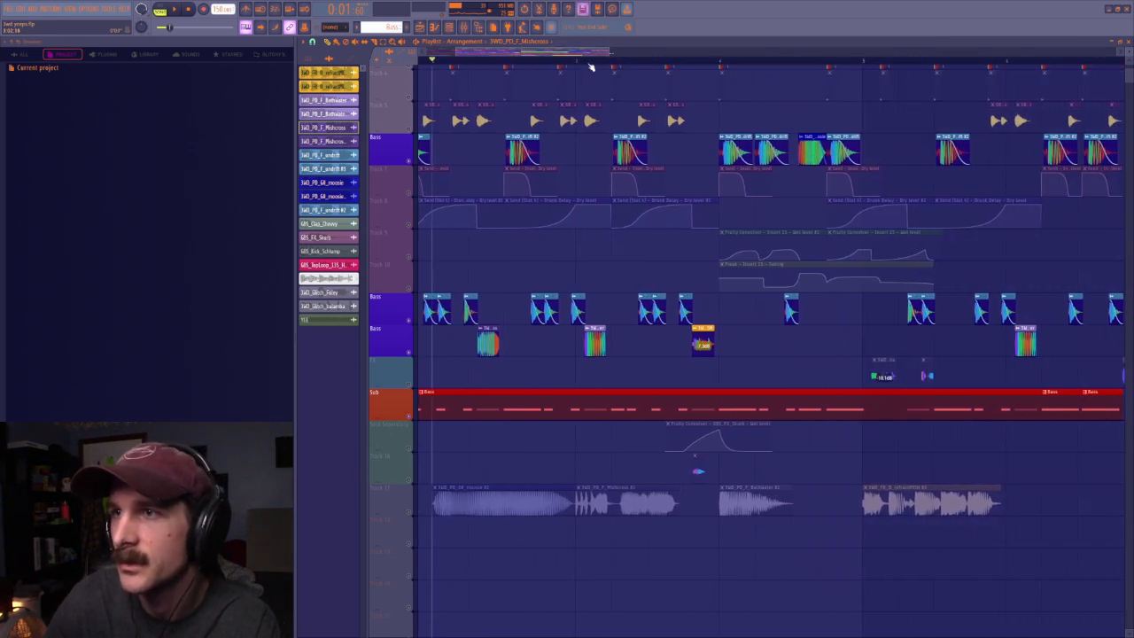
left_click(577, 60)
double_click(656, 503)
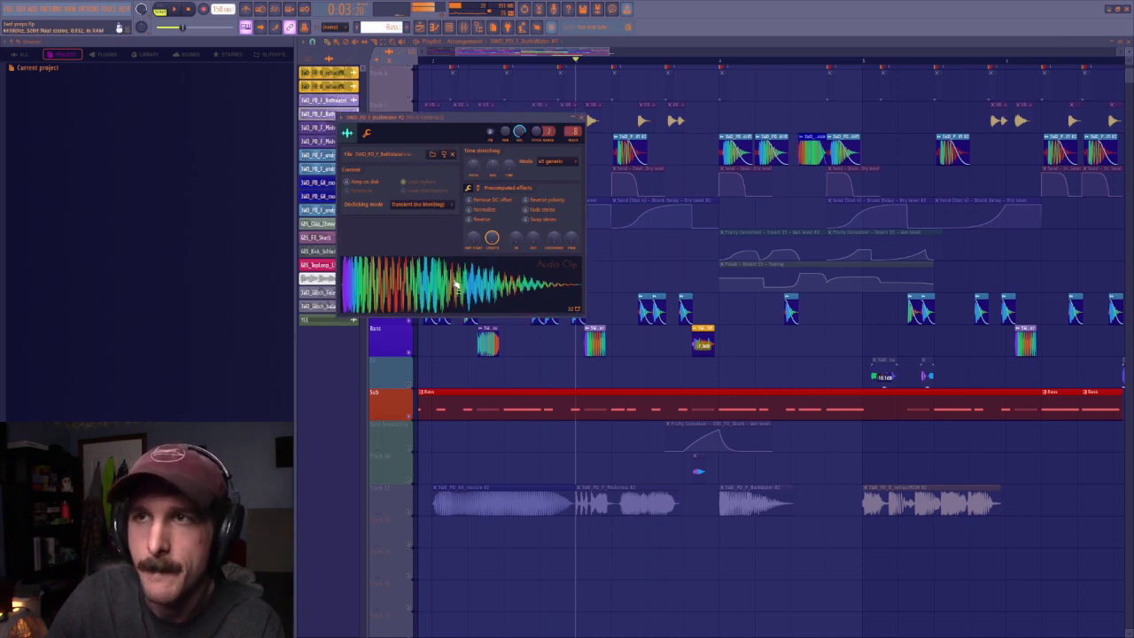
left_click(561, 49)
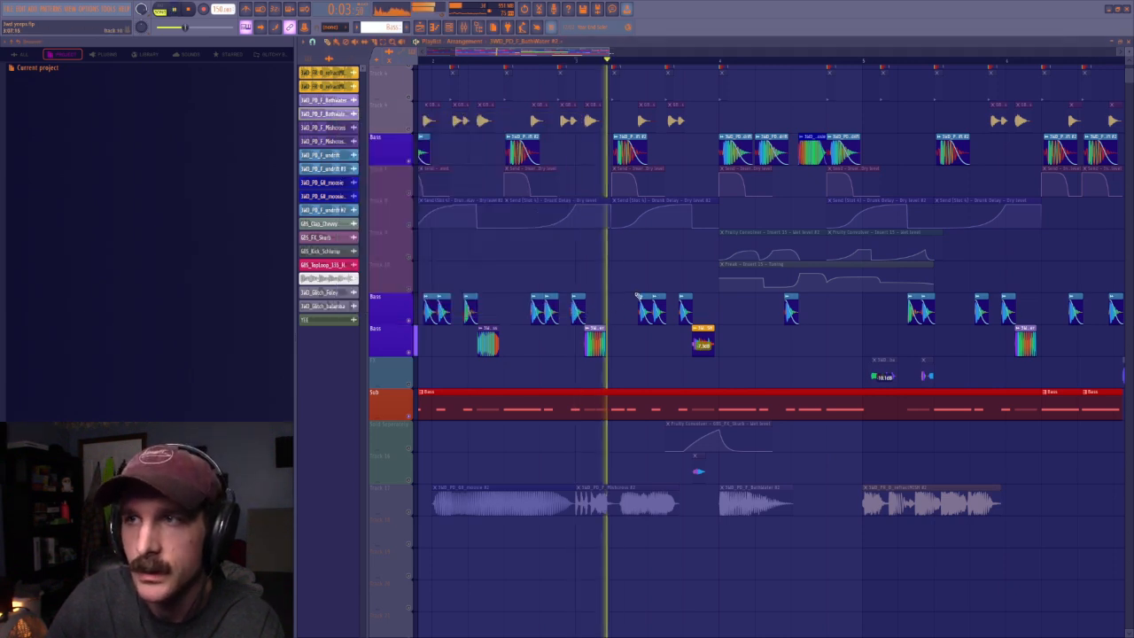
Open the Bathwater sample's settings, inspect the Pro-Q 3 curve on its mixer insert and return to the playlist
left_click(324, 100)
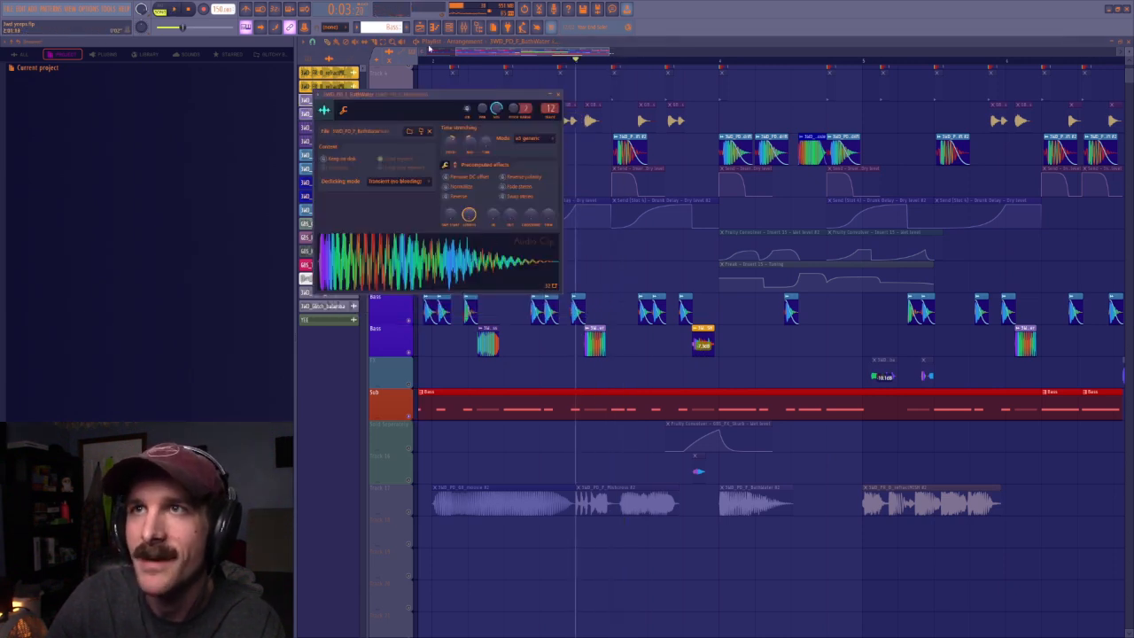
left_click(464, 27)
left_click(895, 199)
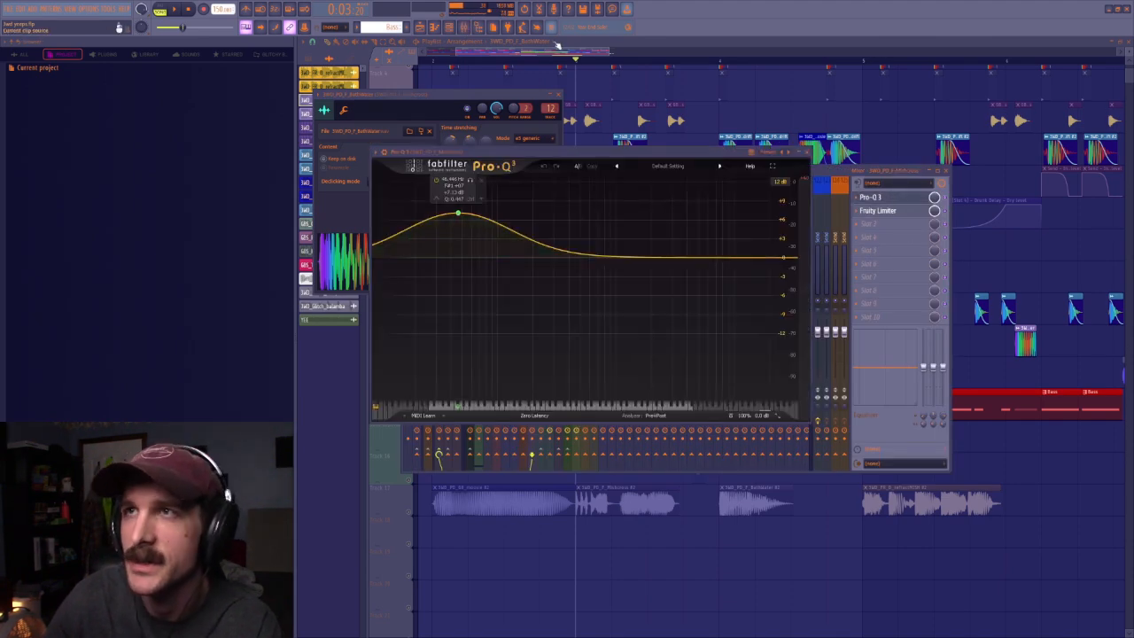
key("F12")
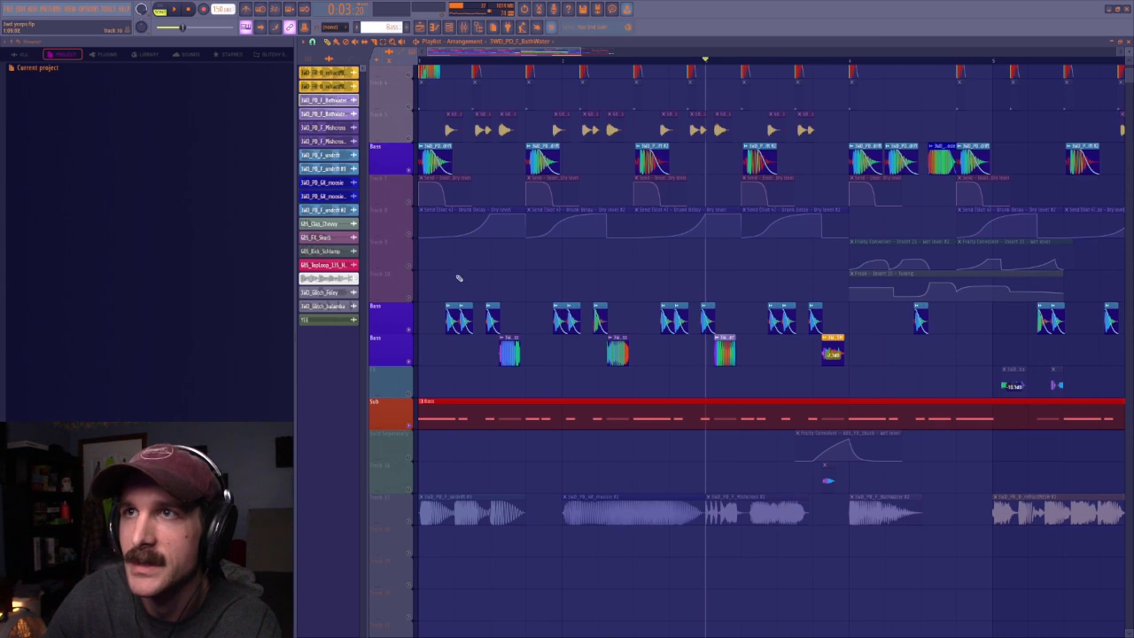
Solo the third Bass track and watch the Pro-Q 3 spectrum on its mixer insert during playback from mid bar 1
right_click(410, 361)
left_click(490, 61)
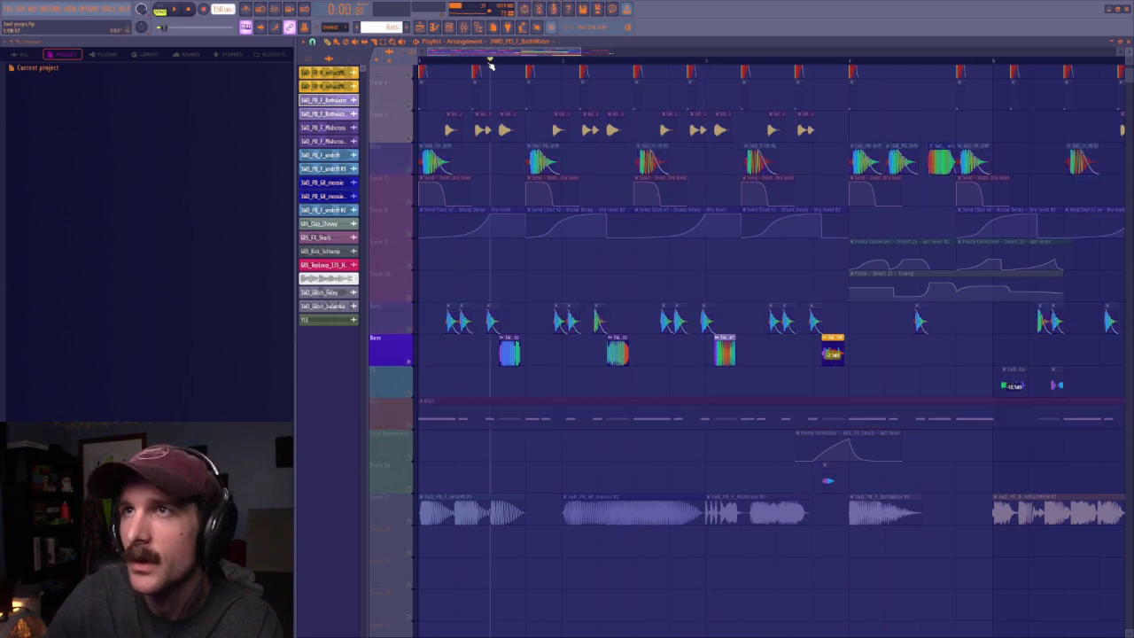
key("F9")
left_click(895, 197)
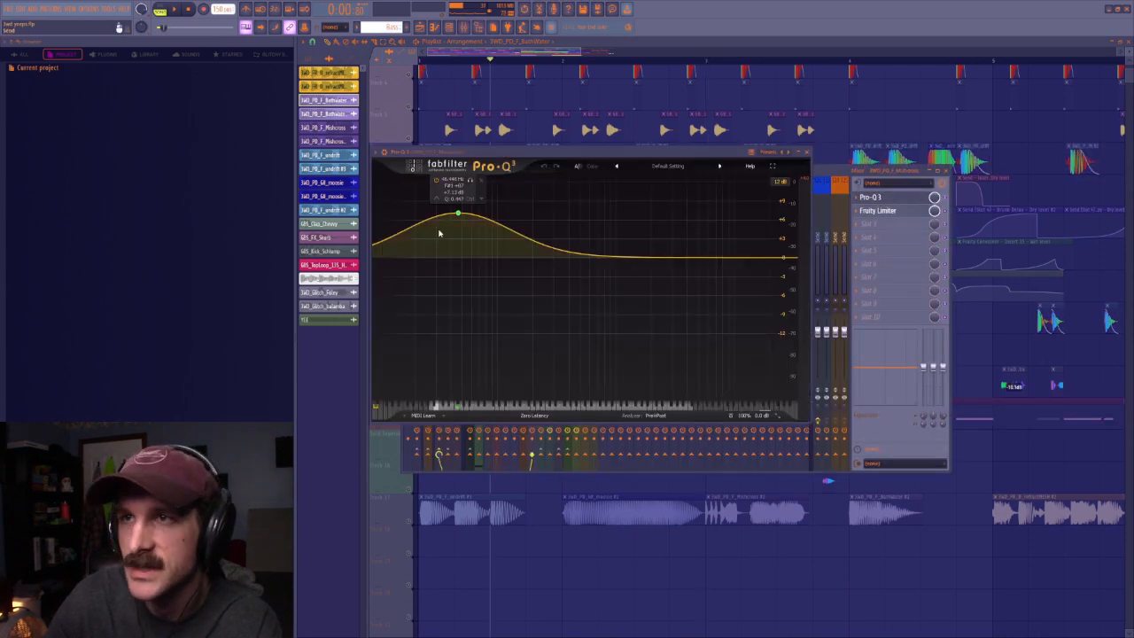
key("space")
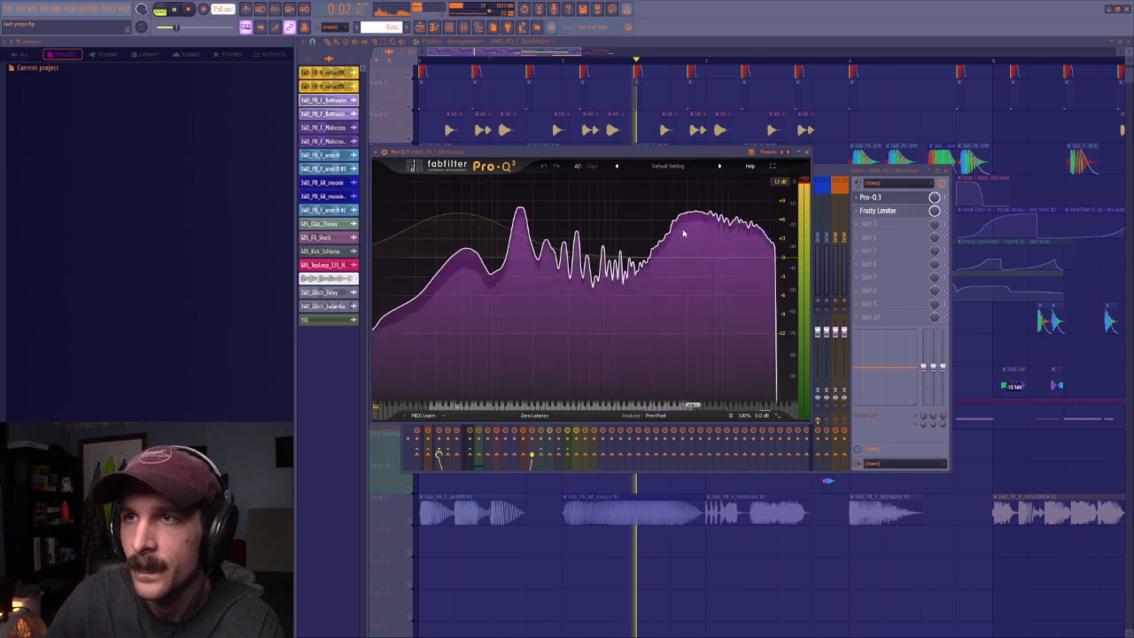
key("space")
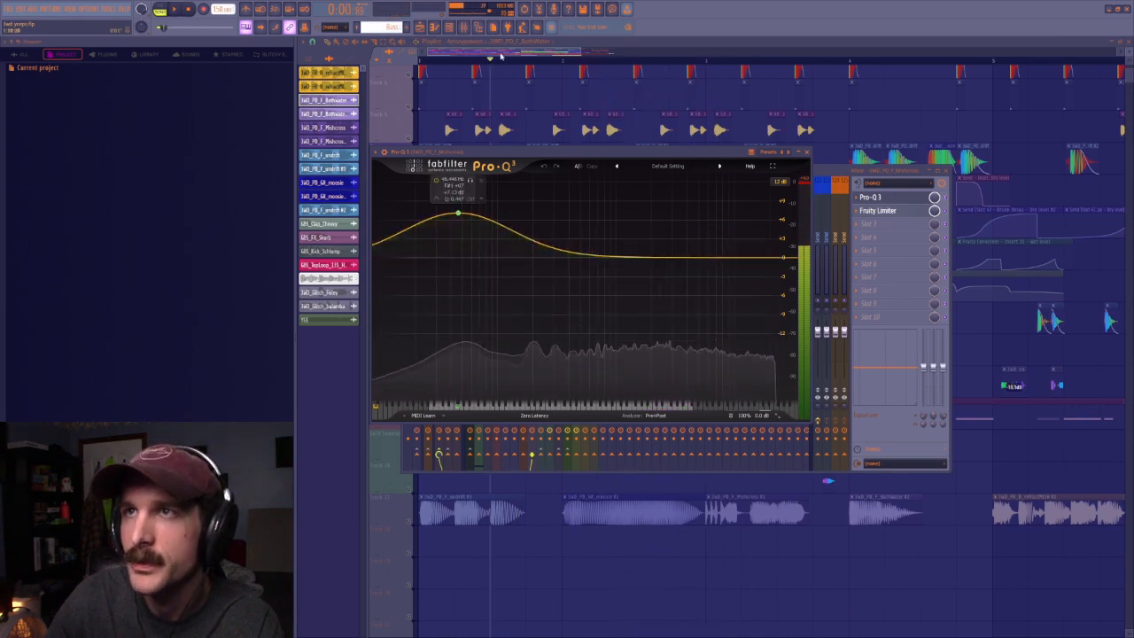
Return to the playlist and unmute the Sub track alongside the soloed third Bass track
left_click(519, 41)
left_click(452, 151)
left_click(411, 396)
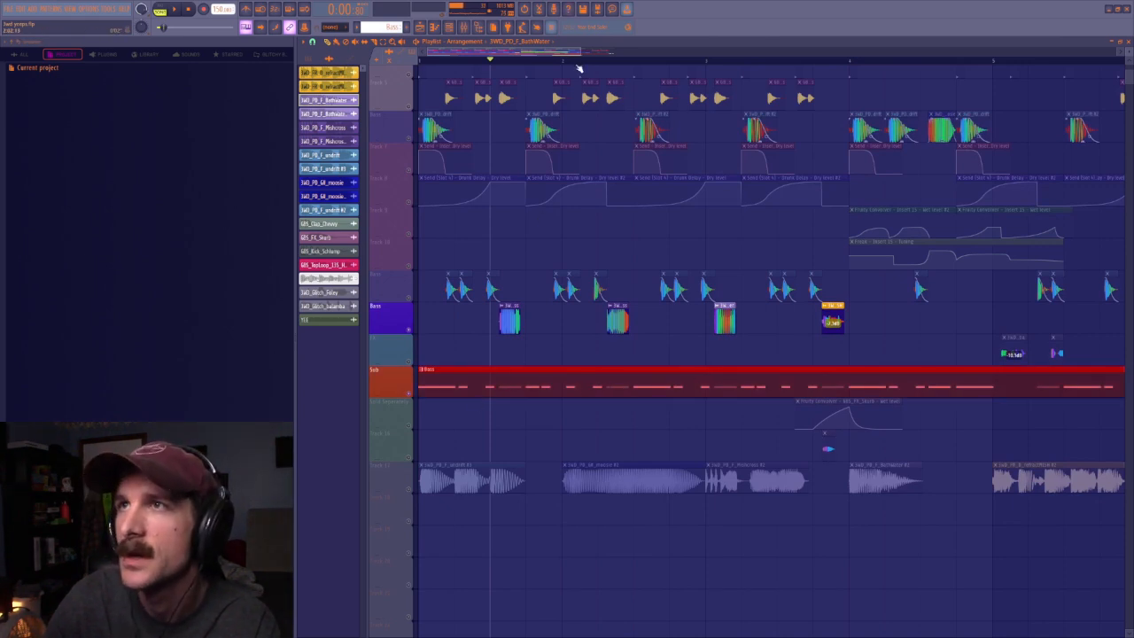
Play the soloed Bass and Sub tracks from late in bar 3, and check the sample settings of the orange refractMESH clip
scroll(579, 64, "down", 3)
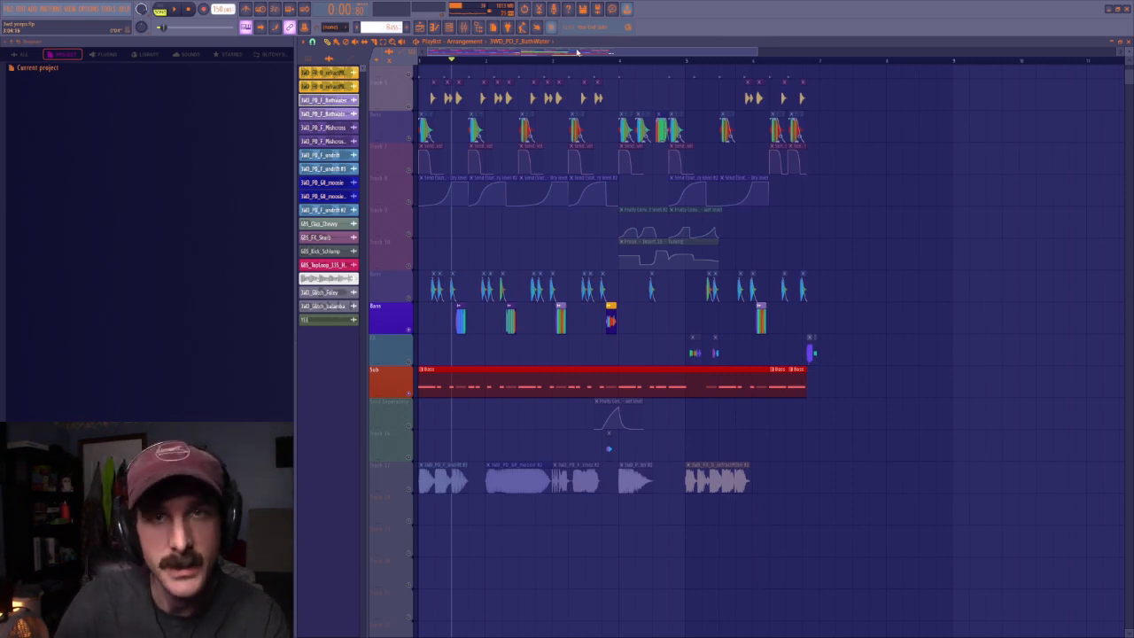
left_click(602, 62)
scroll(605, 58, "up", 4)
key("space")
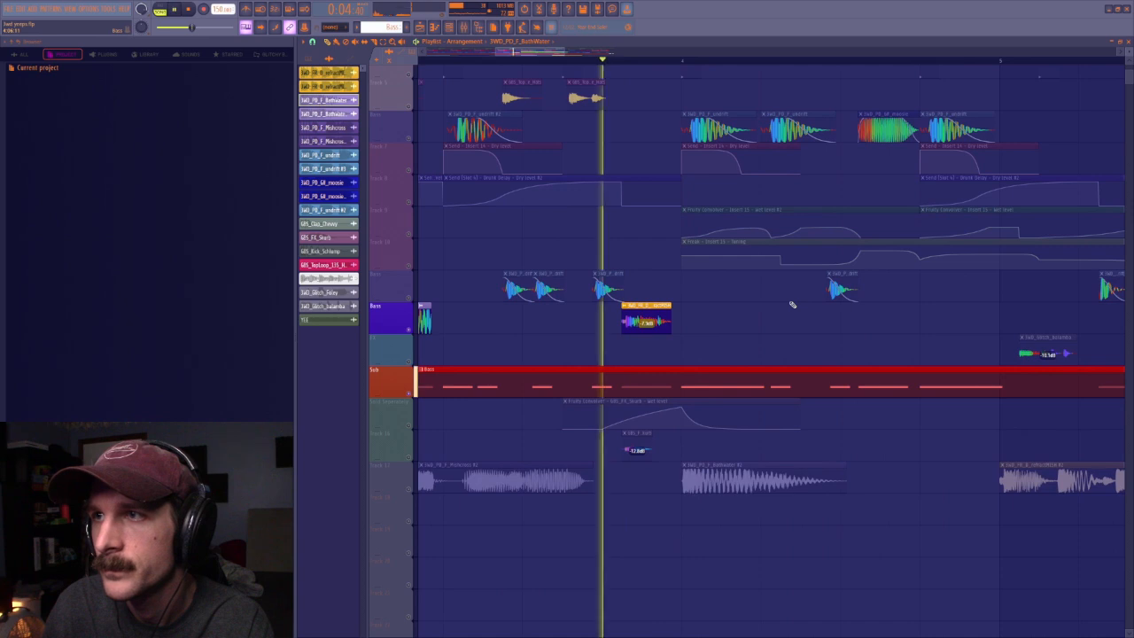
key("space")
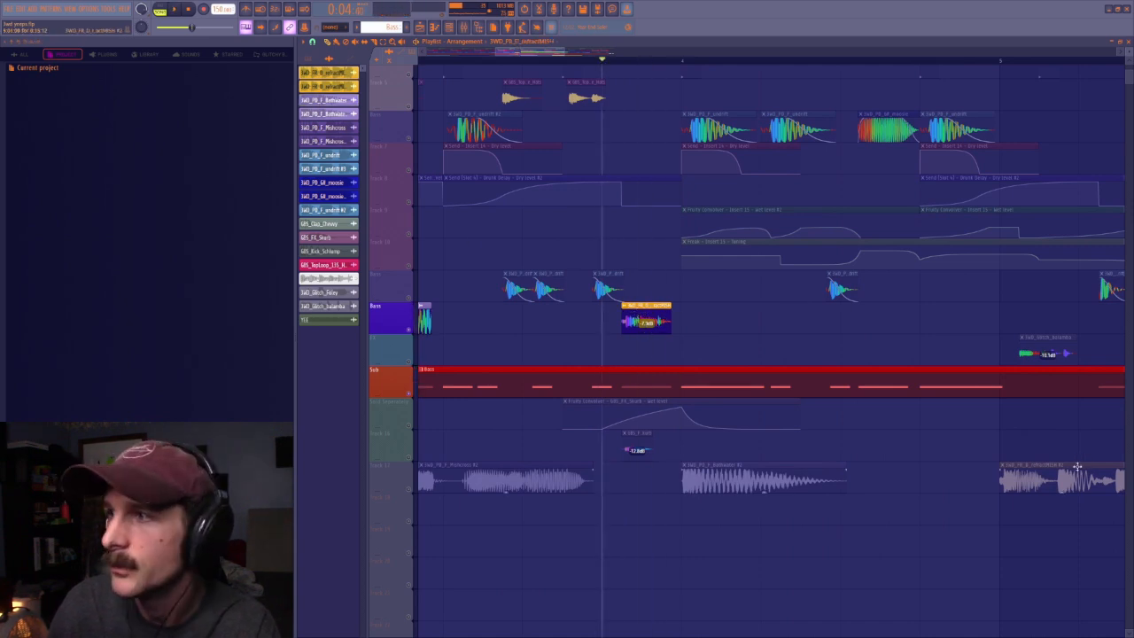
double_click(660, 319)
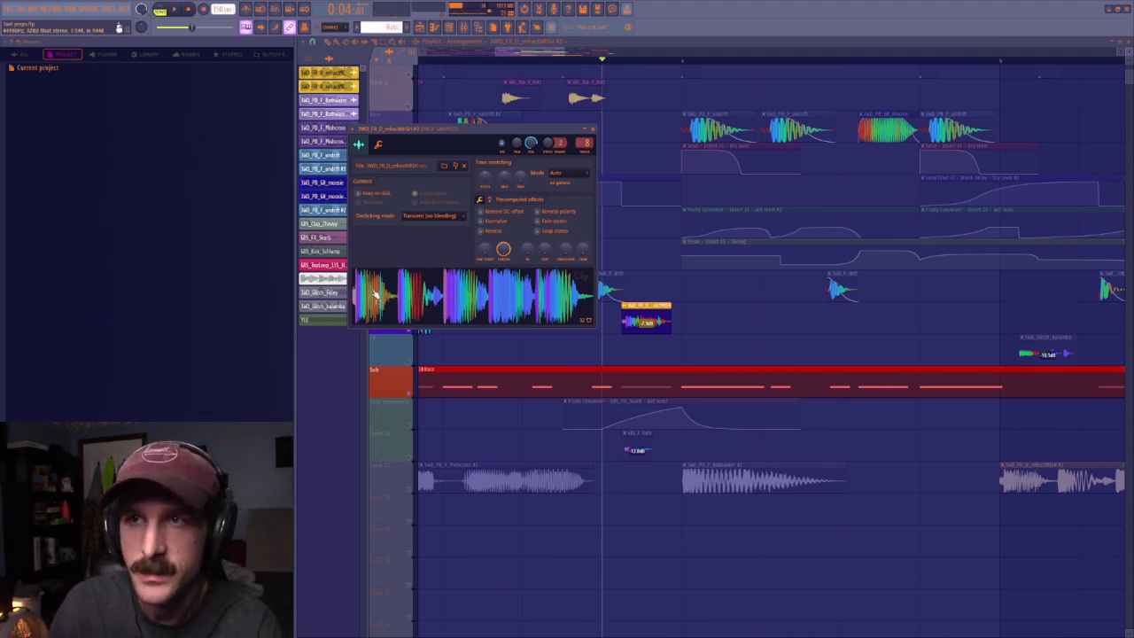
left_click(593, 129)
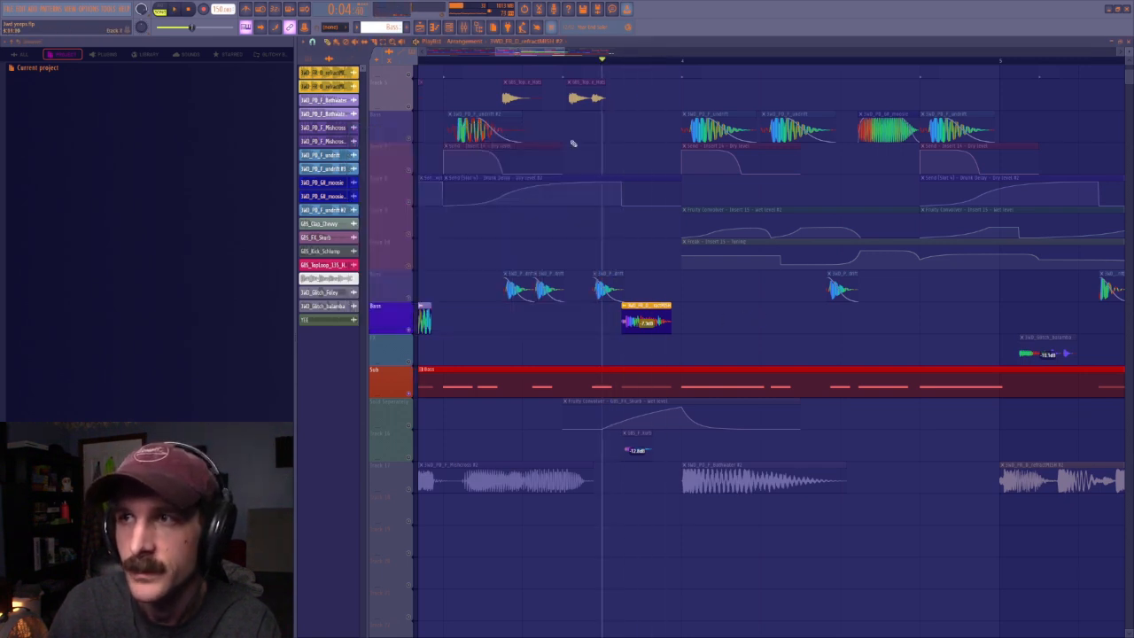
Clear the solo to restore all tracks and play the full arrangement from early in bar 3
left_click(411, 146)
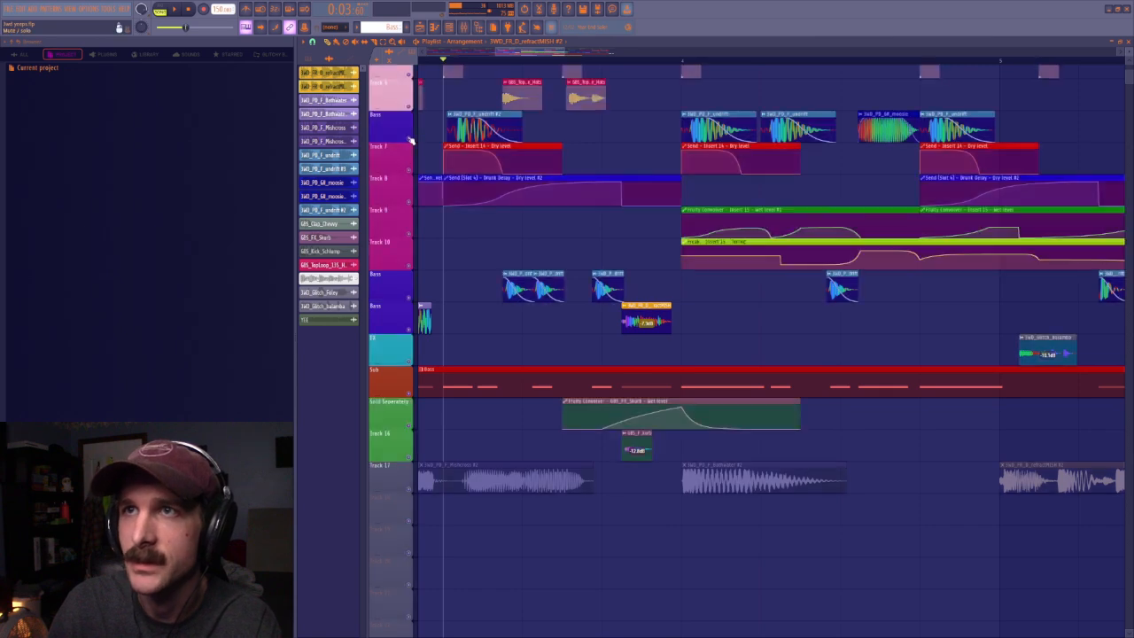
scroll(609, 197, "up", 4)
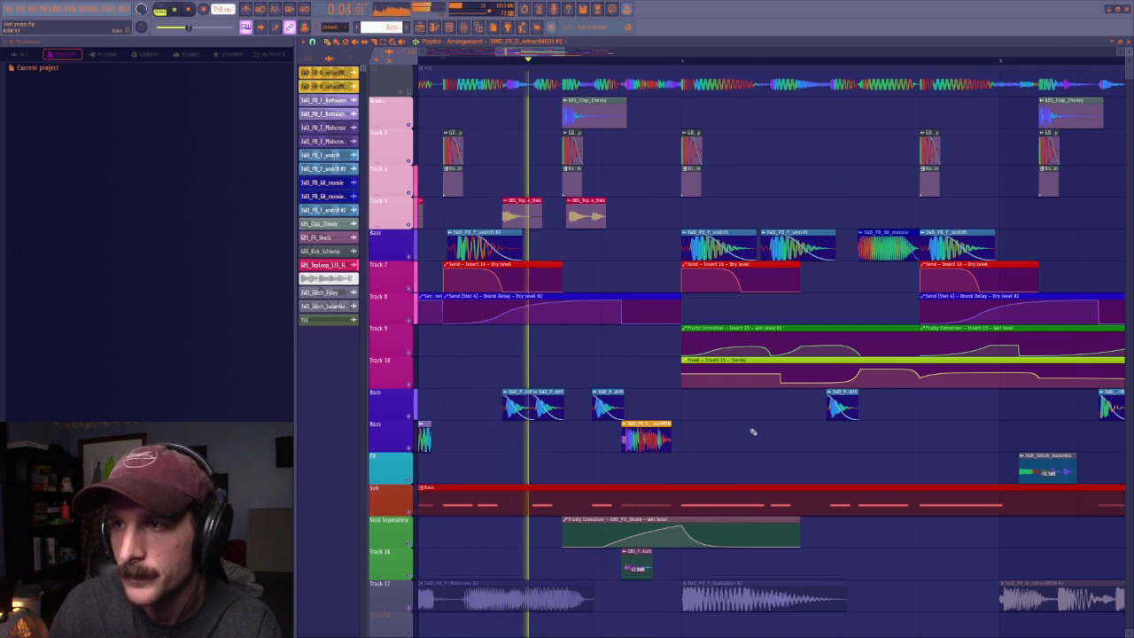
key("space")
key("ctrl+z")
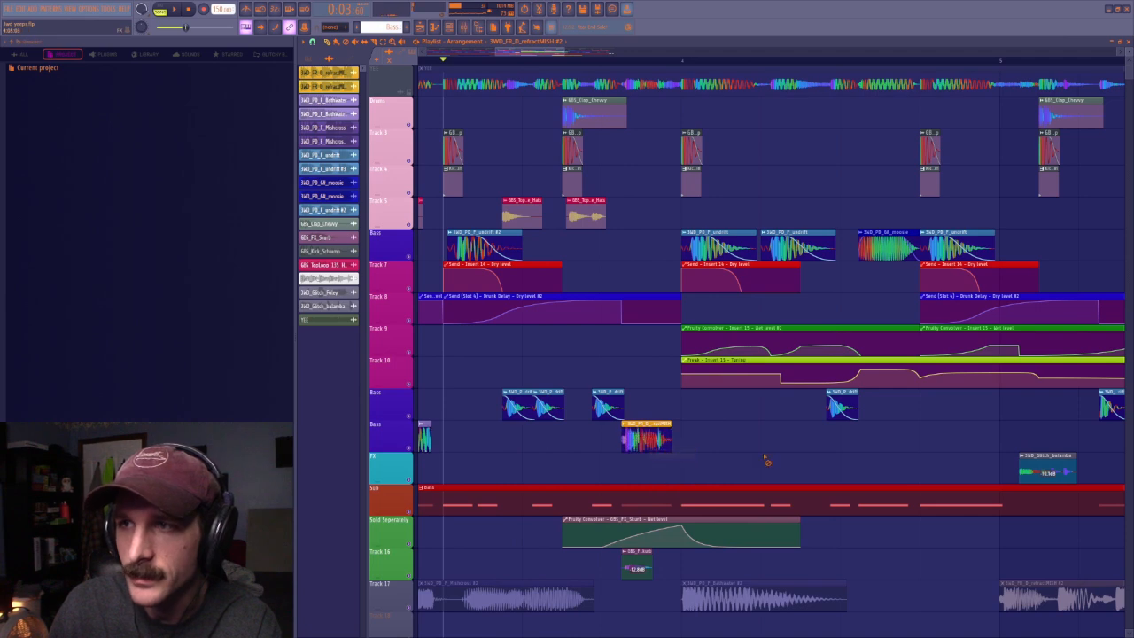
key("space")
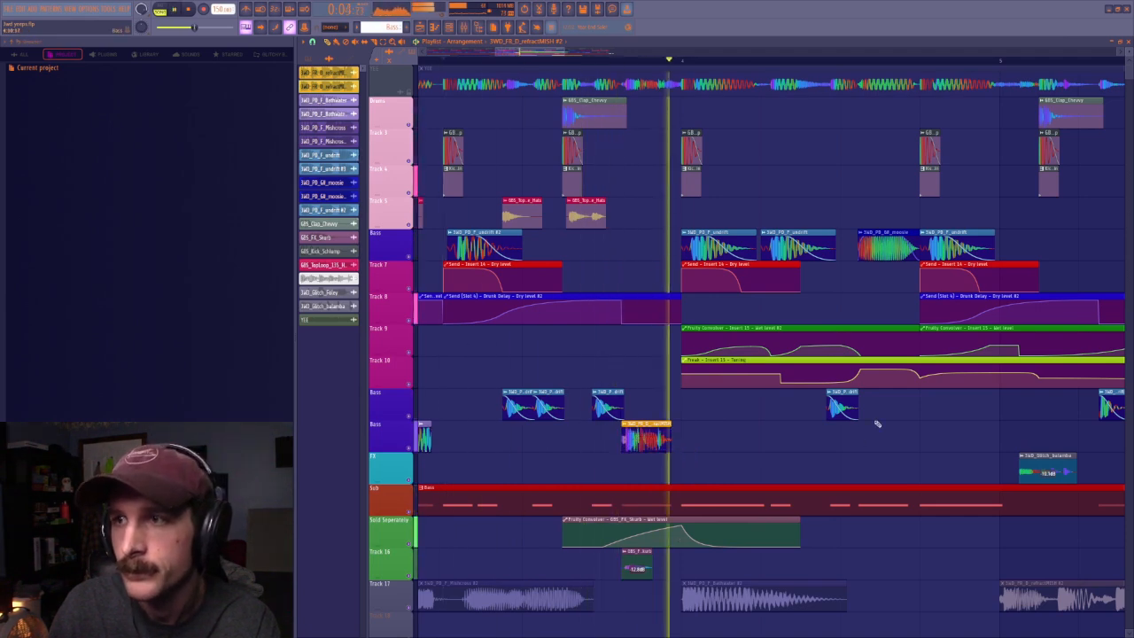
key("space")
Place the playhead late in bar 3 and leave only the Sold Seperately track, Track 16 and the Sub track audible
scroll(833, 409, "down", 4)
left_click(602, 59)
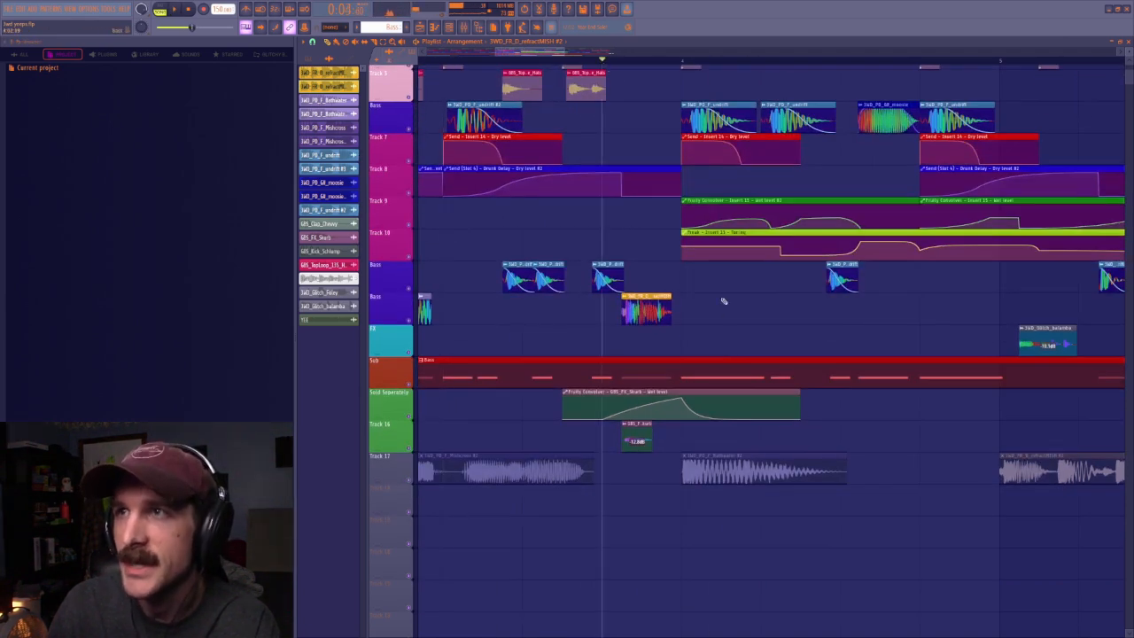
scroll(428, 328, "down", 3)
left_click(410, 338)
left_click(410, 320)
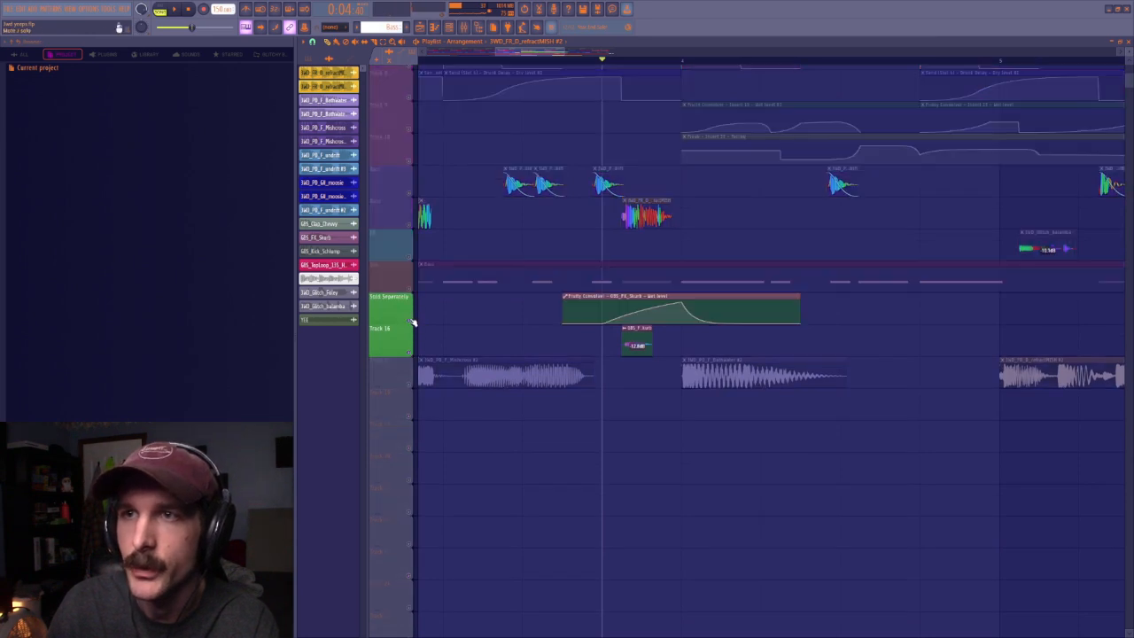
left_click(409, 290)
Open the sample settings of the FX clip on Track 16, locate its source sample in the browser and return to the playlist
left_click(625, 329)
left_click(630, 336)
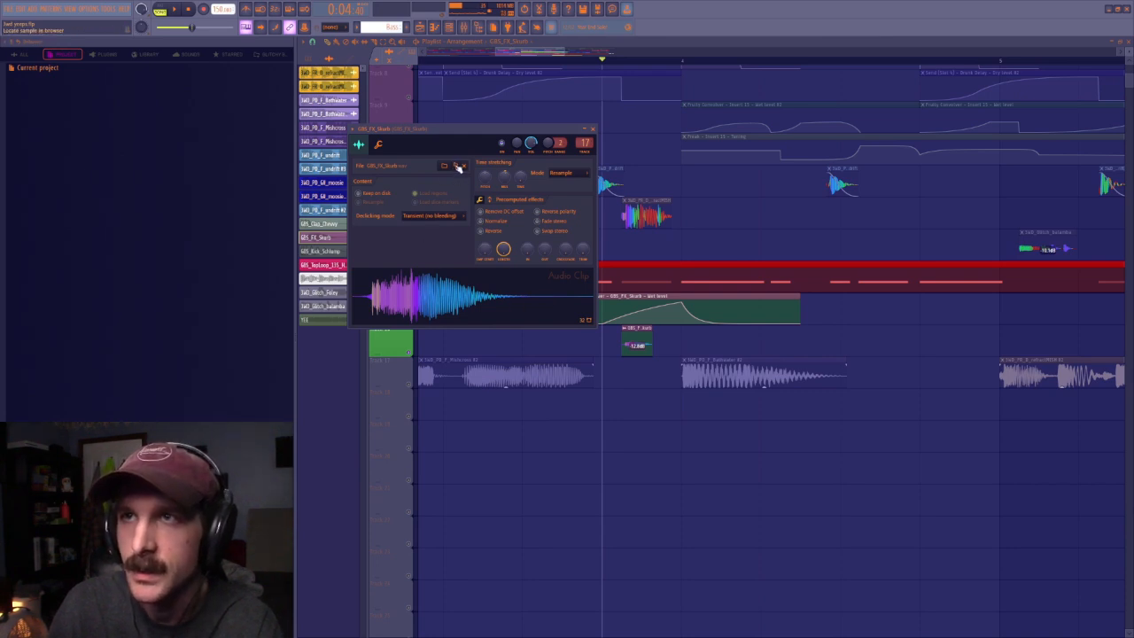
left_click(458, 167)
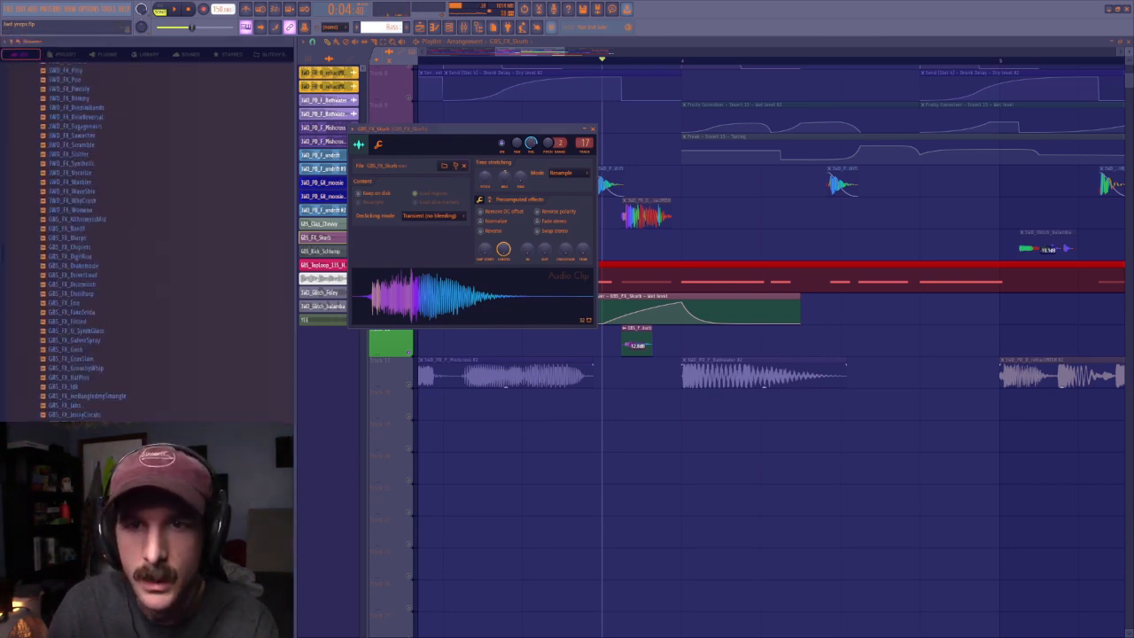
left_click(648, 549)
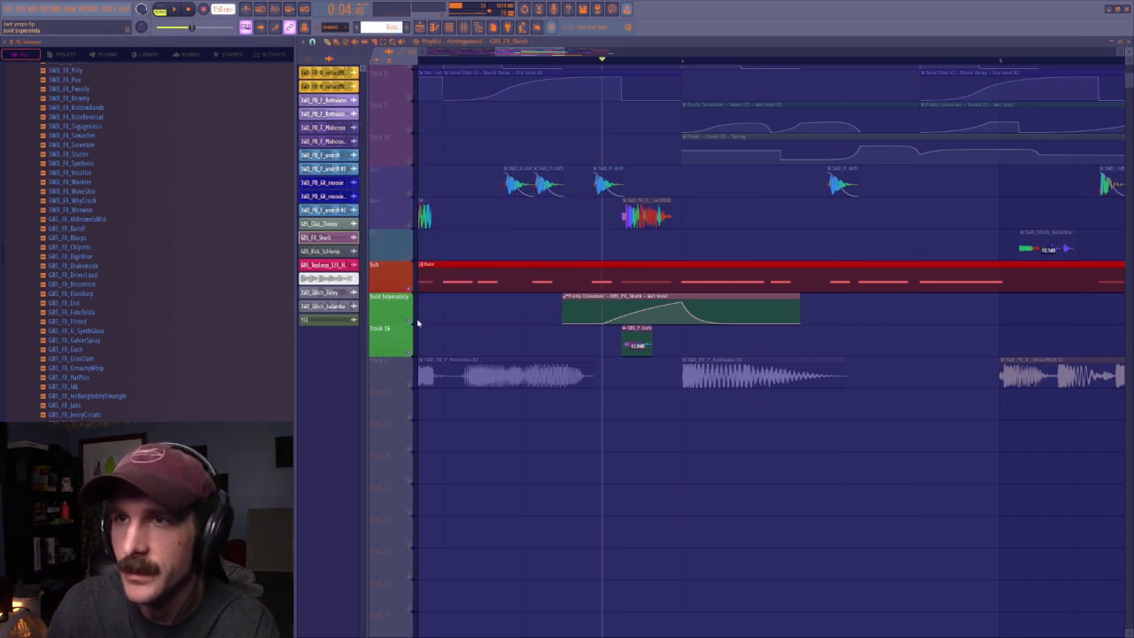
Inspect Fruity Convolver on the FX sample's mixer insert and watch its wet level during playback from late in bar 3
left_click(462, 26)
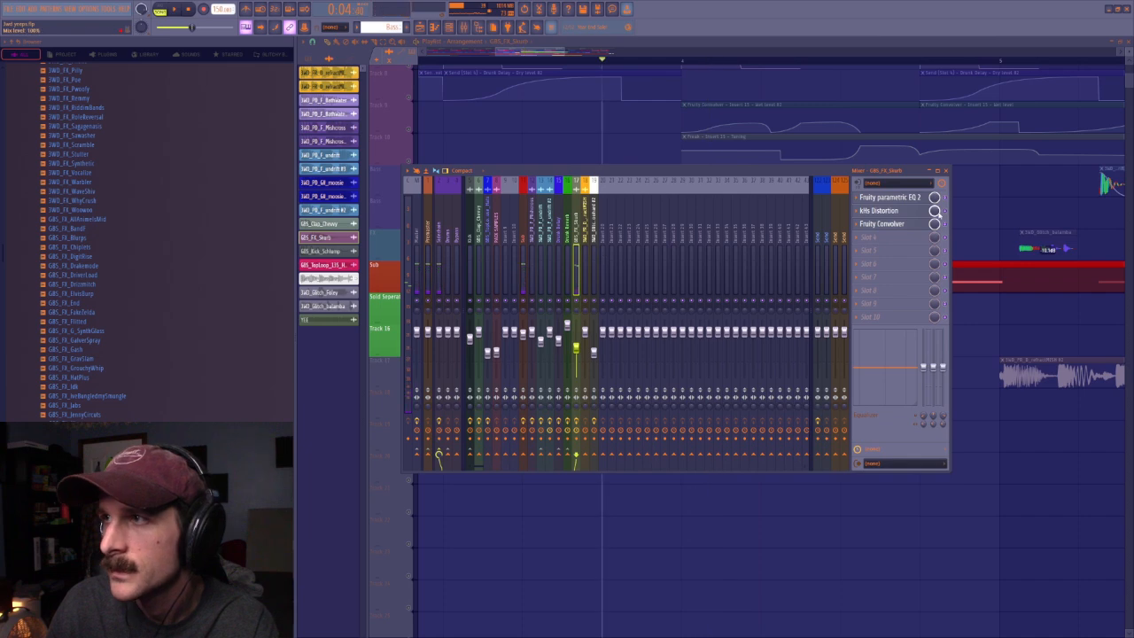
left_click(899, 225)
left_click(576, 151)
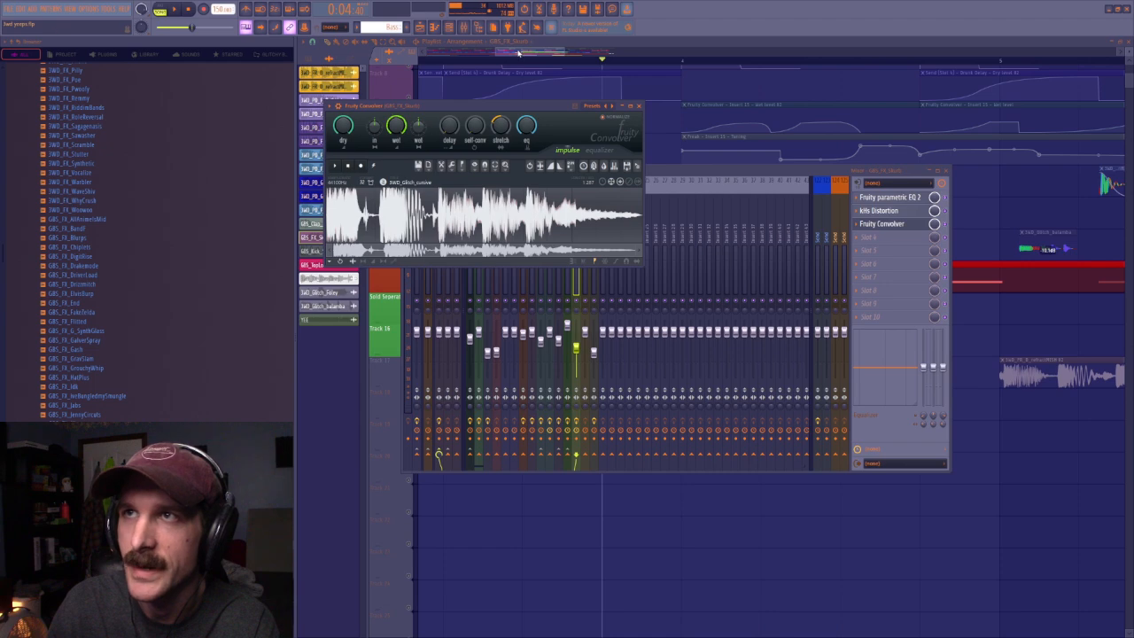
left_click(462, 28)
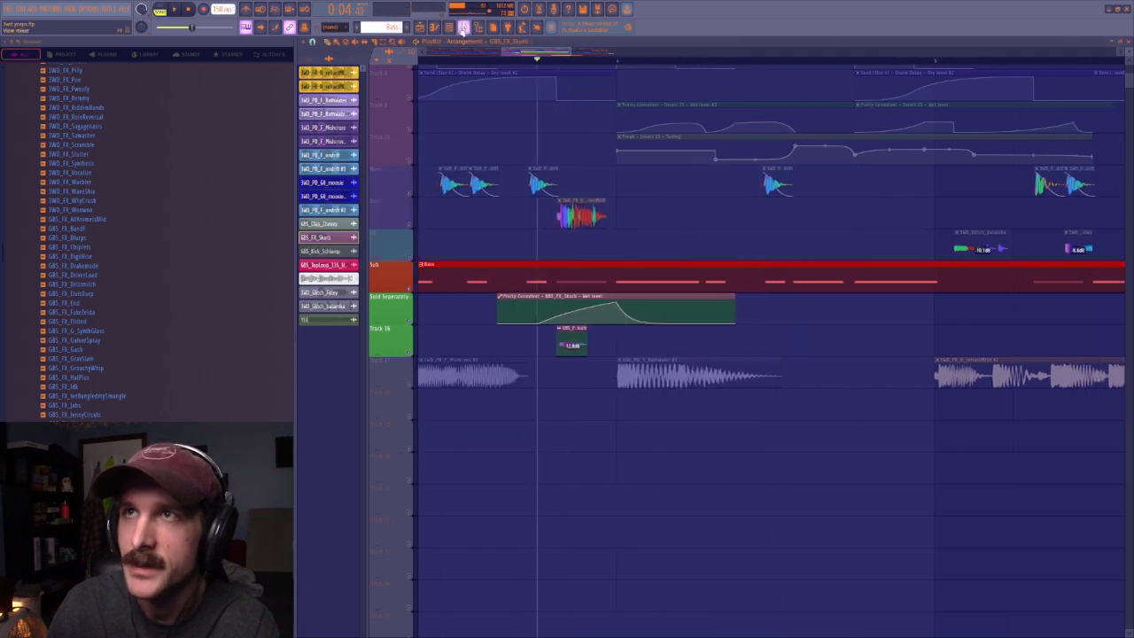
left_click(463, 28)
left_click(891, 223)
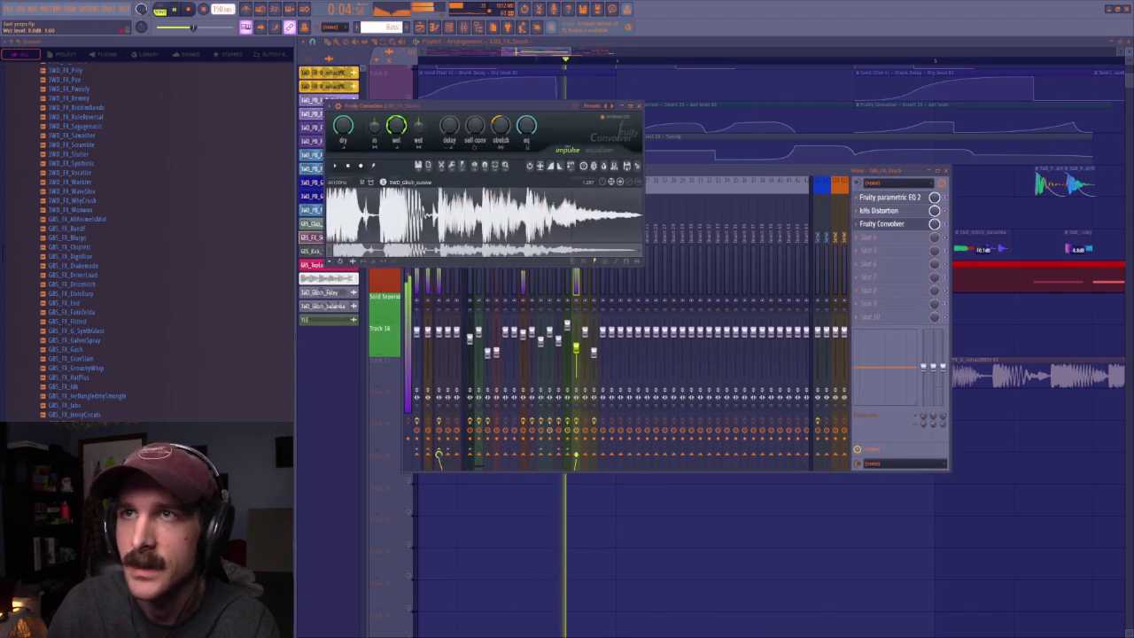
key("space")
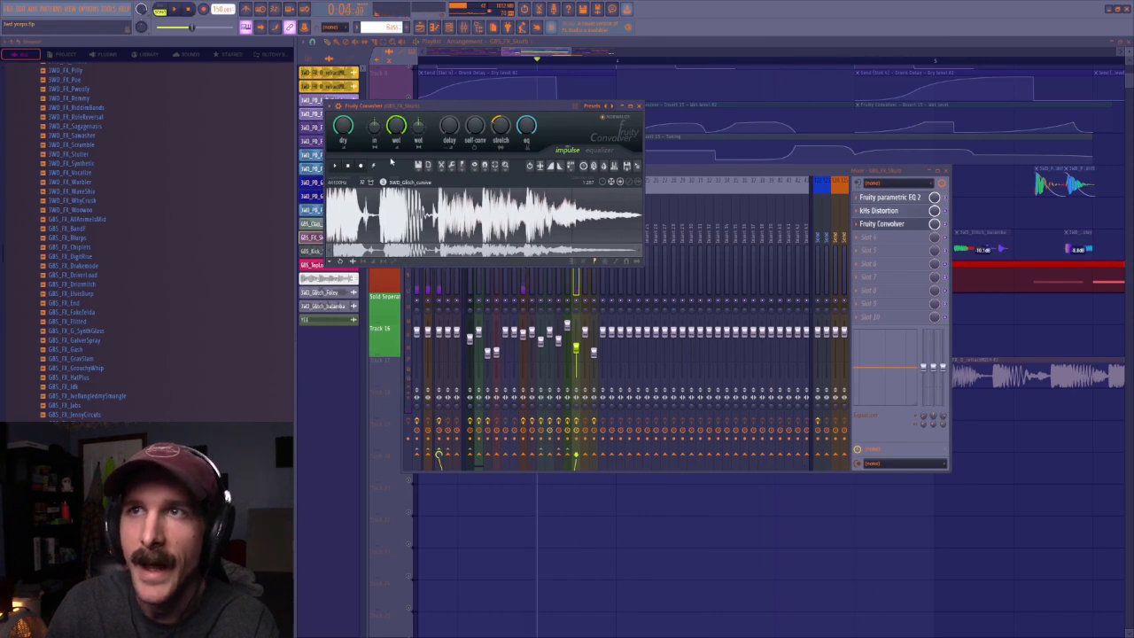
Replay the isolated FX clip and Sub from late in bar 3, with the FX insert's effect chain displayed for the second pass
left_click(538, 55)
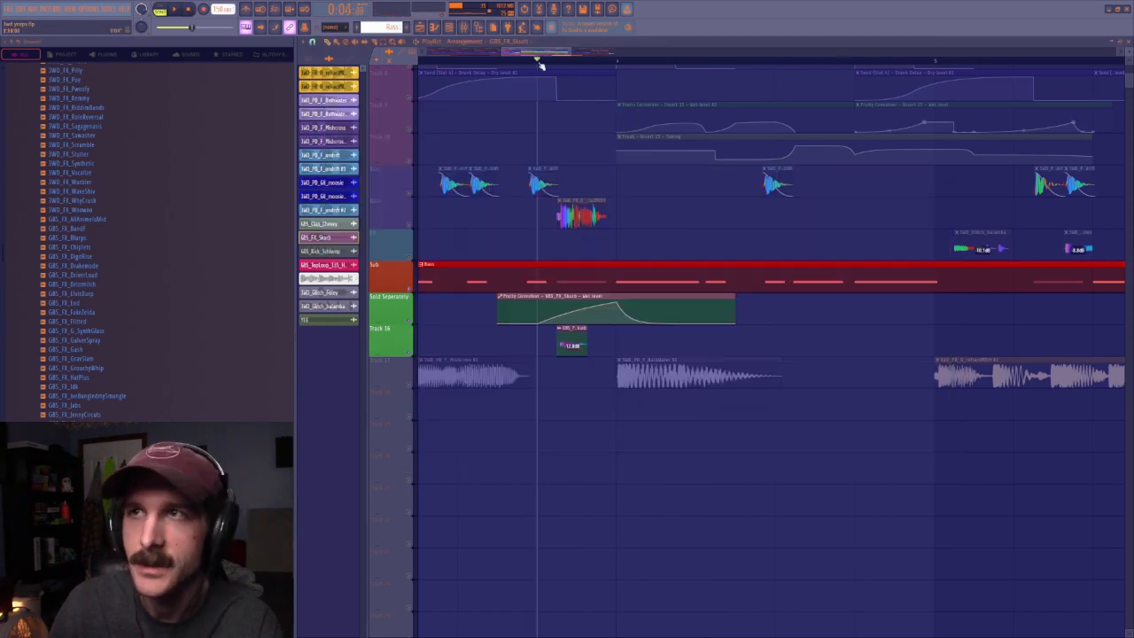
key("space")
key("space")
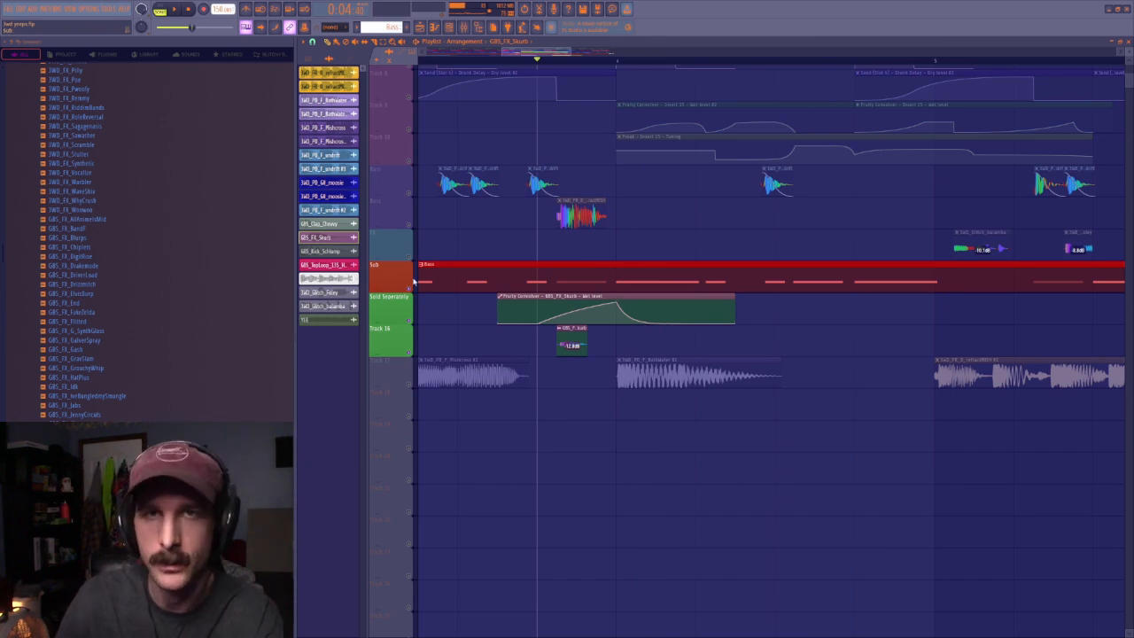
key("F9")
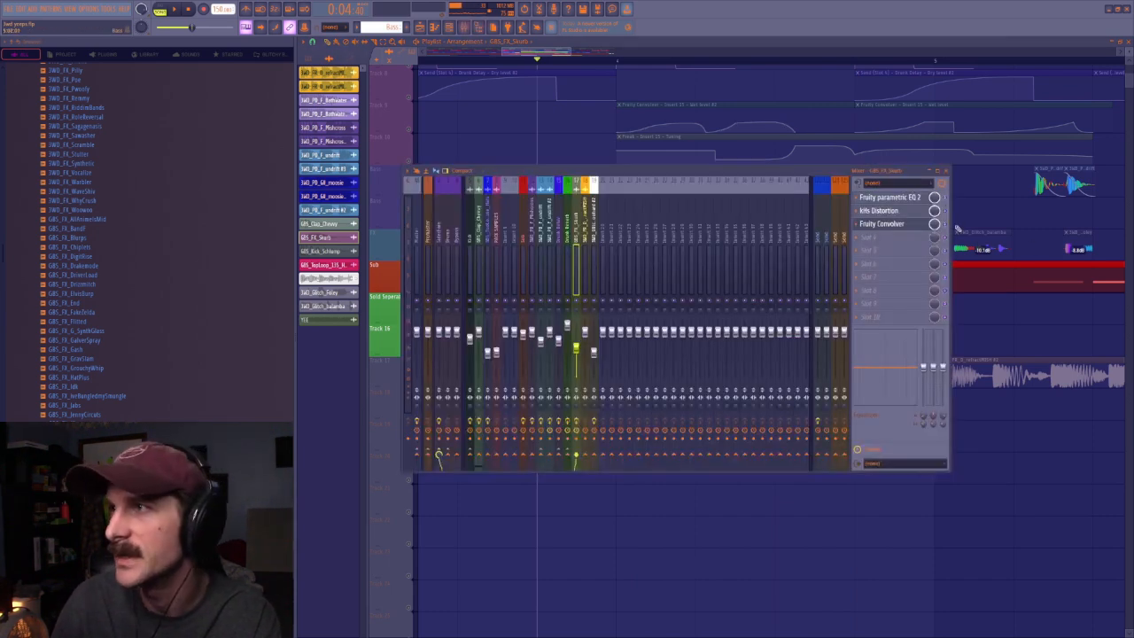
key("space")
key("space")
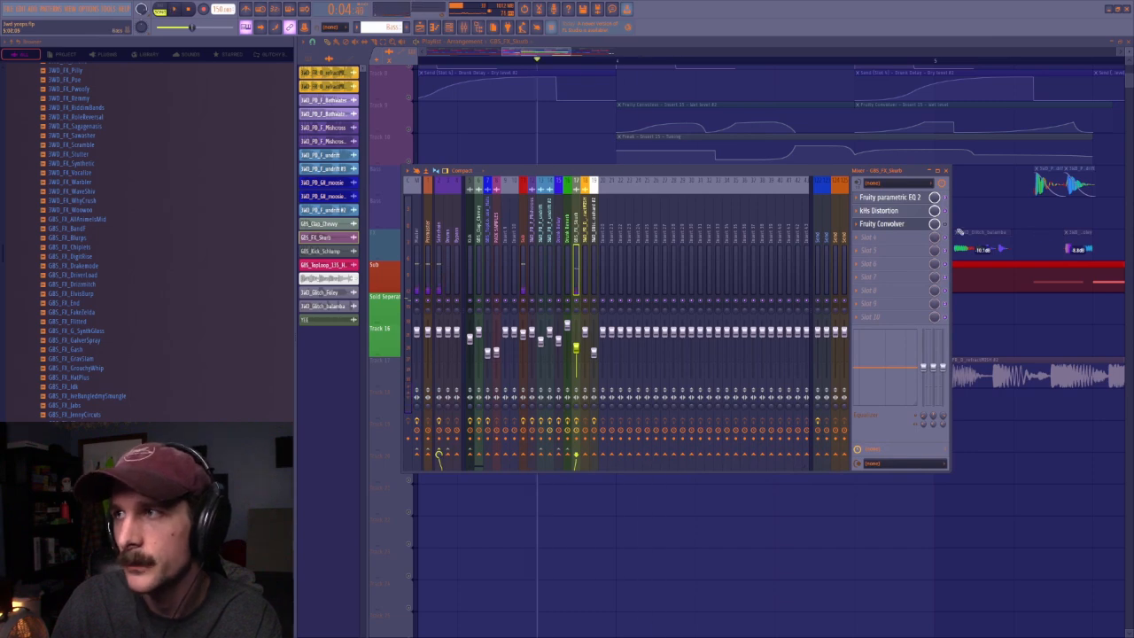
Return to the playlist, restore all tracks and play the full arrangement from late in bar 3 to hear the FX layer in context
key("F9")
right_click(409, 289)
right_click(410, 289)
key("space")
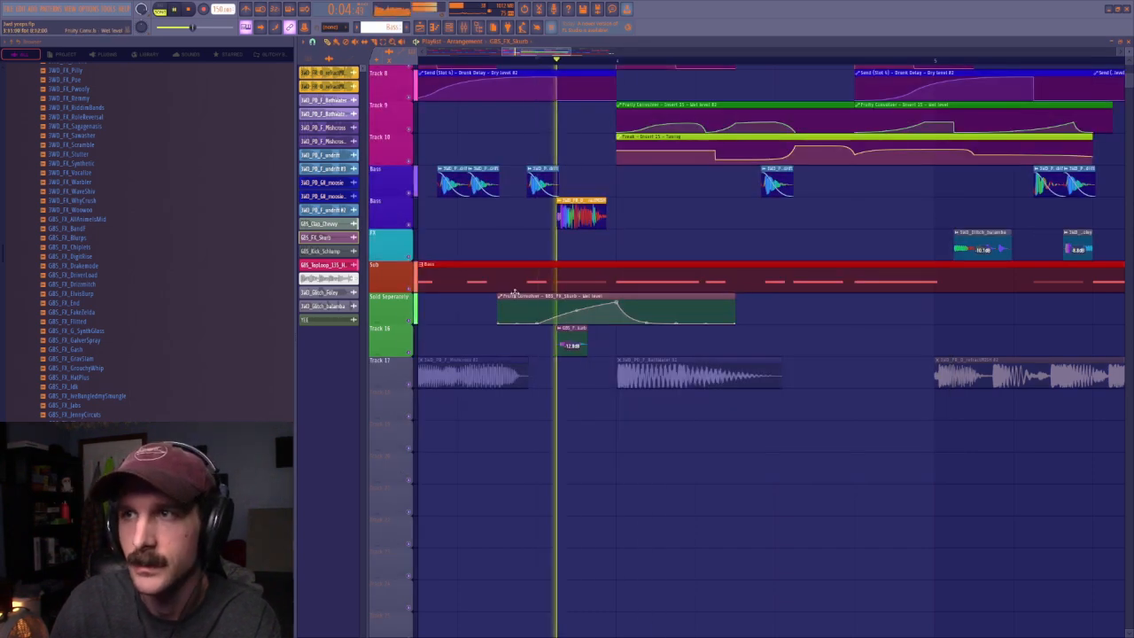
key("space")
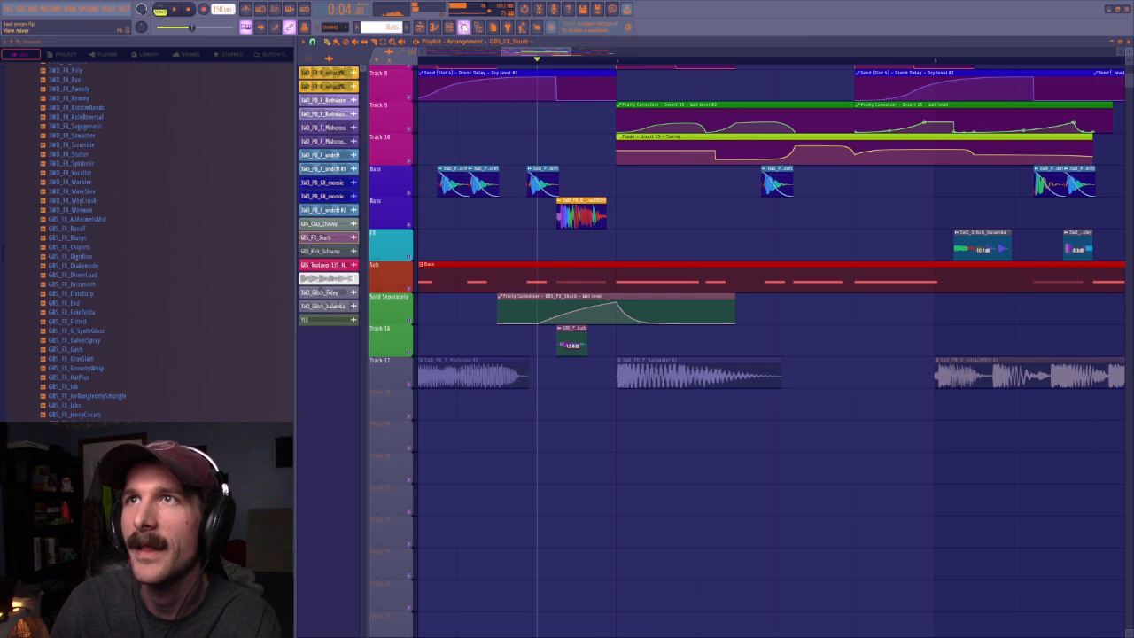
key("F9")
key("F9")
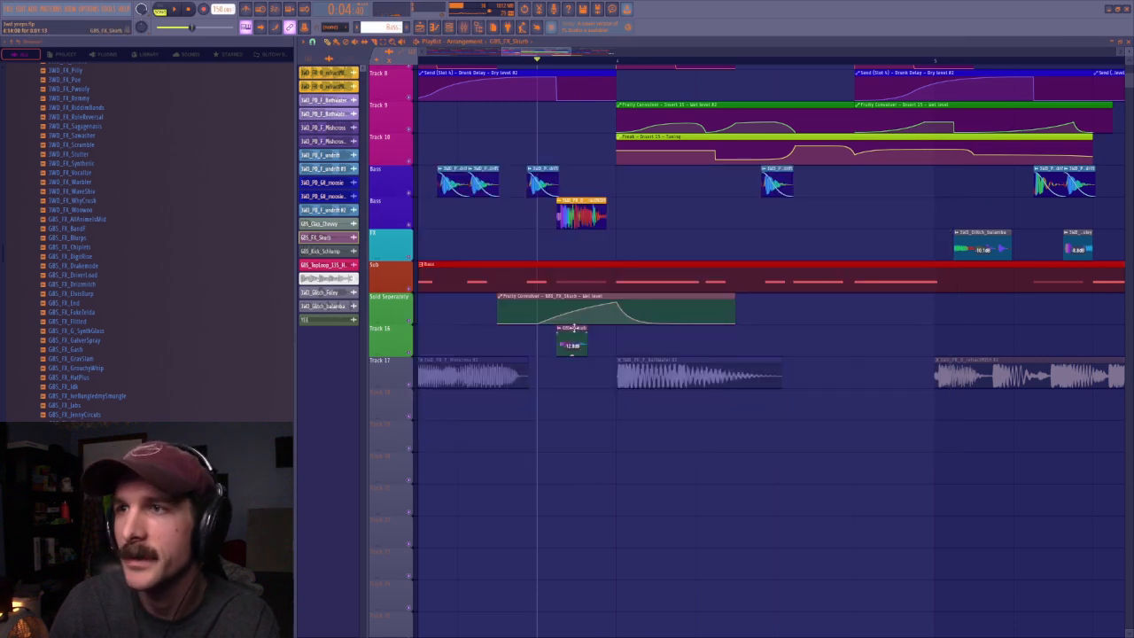
key("space")
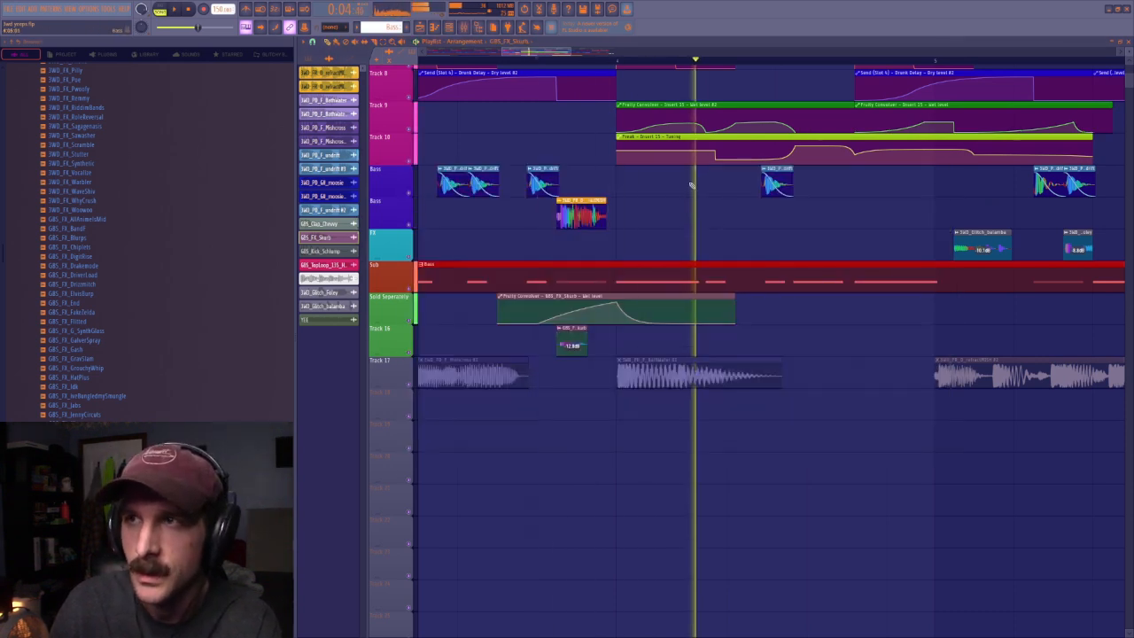
key("space")
Move the playhead to the start of bar 5 and examine the clips on the FX track there
scroll(636, 62, "down", 3)
scroll(636, 62, "down", 2)
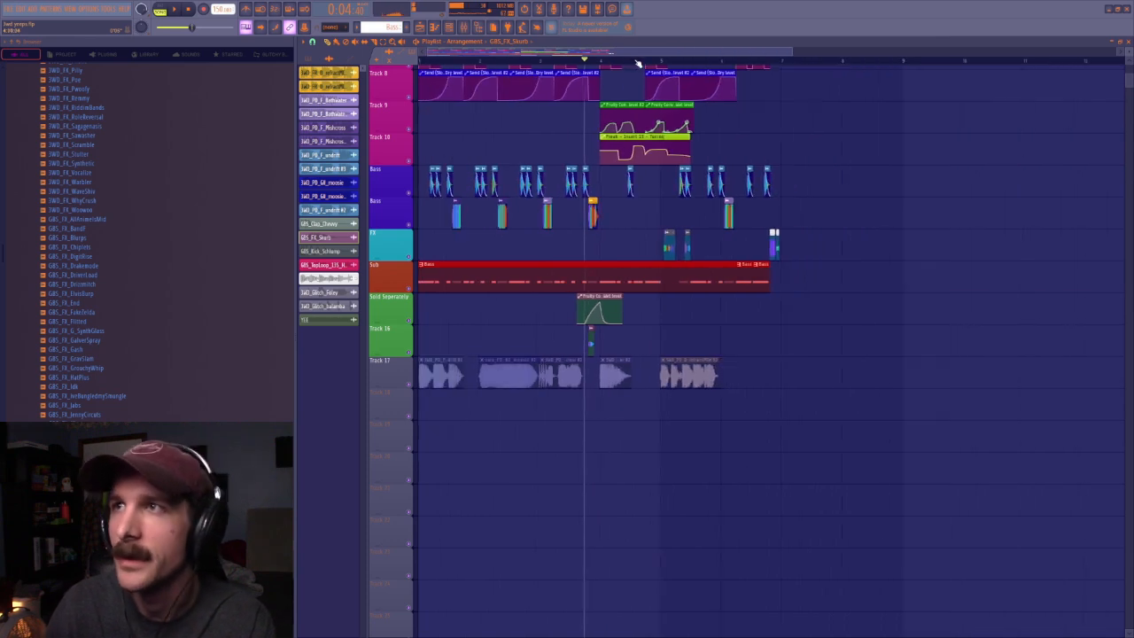
scroll(638, 58, "up", 4)
scroll(657, 245, "up", 4)
left_click_drag(580, 53, 608, 54)
left_click(530, 58)
scroll(562, 254, "down", 2)
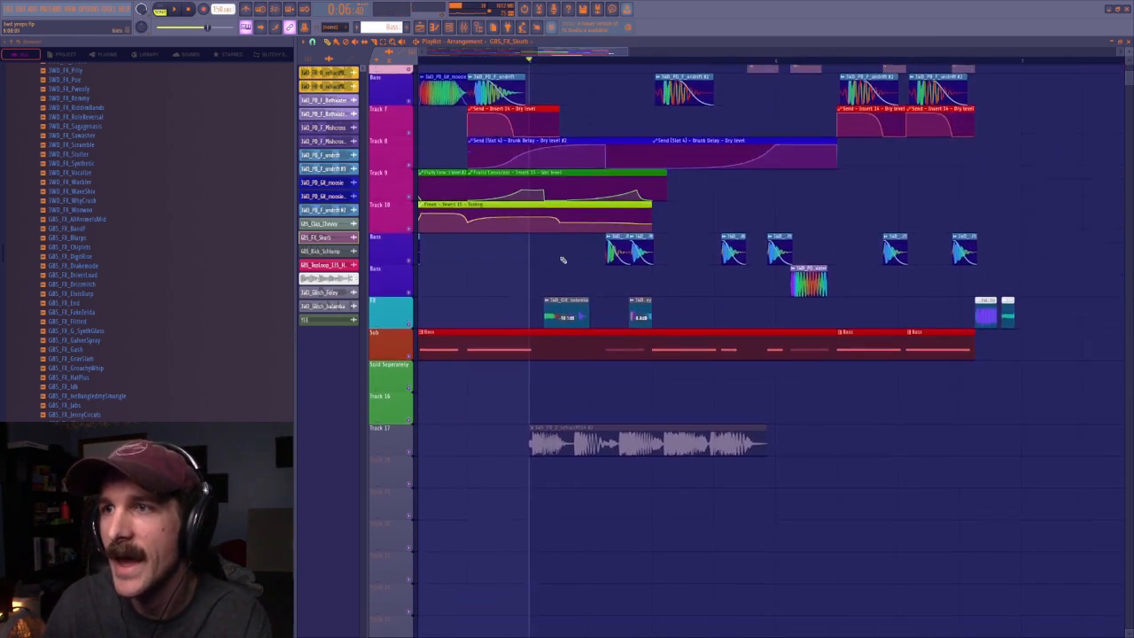
scroll(567, 230, "up", 4)
scroll(580, 55, "down", 3)
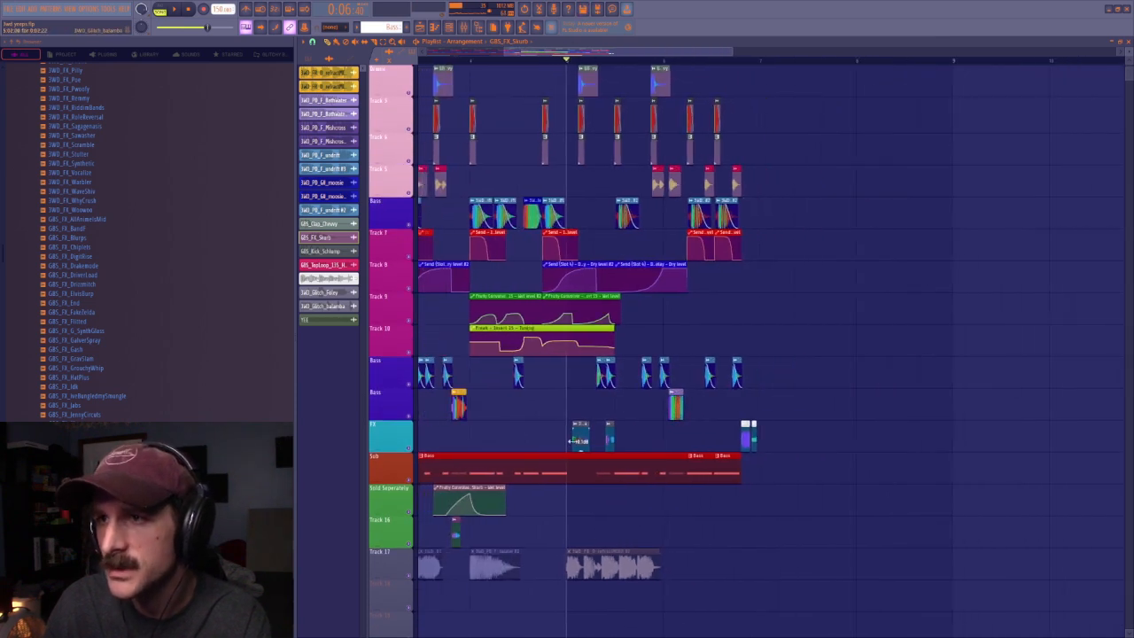
Play the arrangement from bar 6 and return the playhead to the beginning
left_click(665, 58)
key("space")
key("space")
left_click_drag(677, 54, 232, 73)
left_click(662, 64)
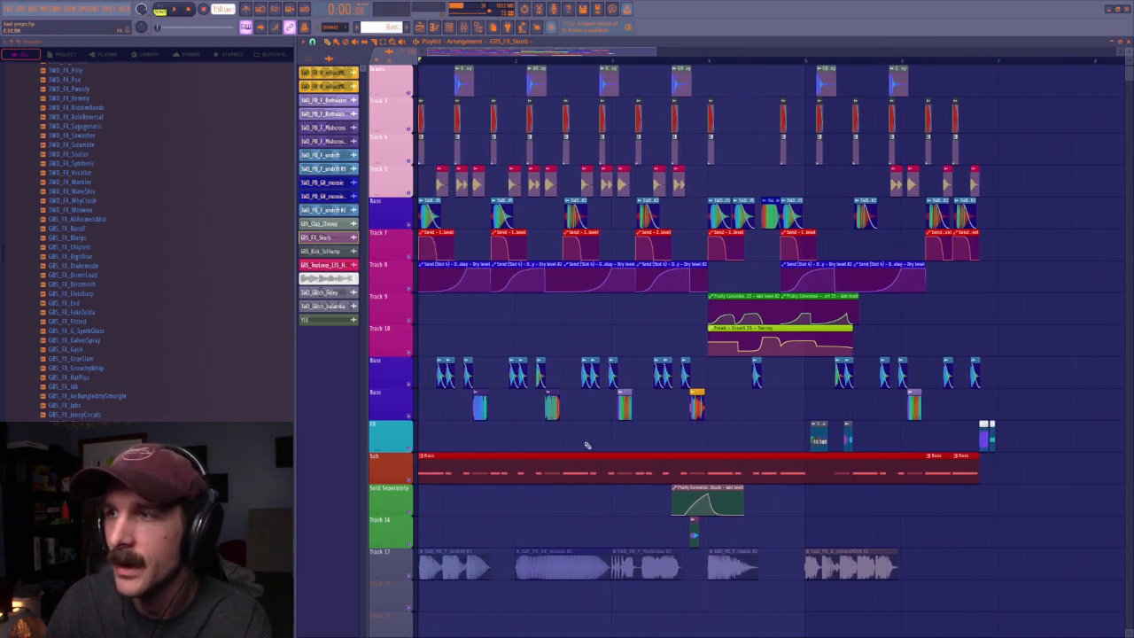
Solo the first Bass track with its automation on Tracks 7 to 10 and play it from the beginning past bar 5
scroll(734, 421, "down", 2)
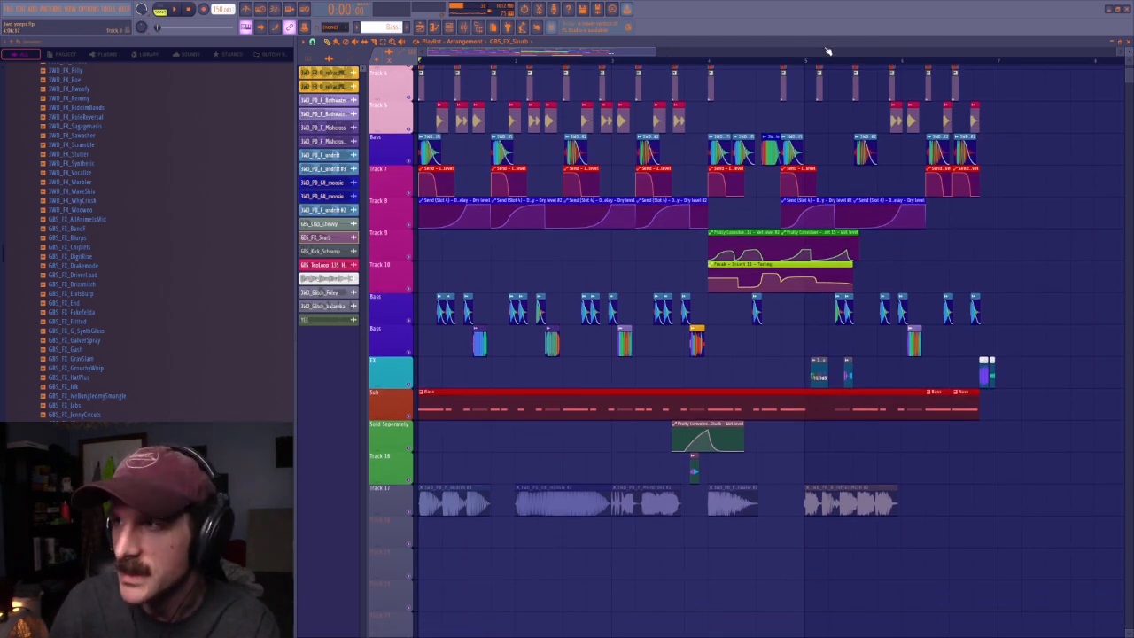
left_click_drag(415, 162, 409, 289)
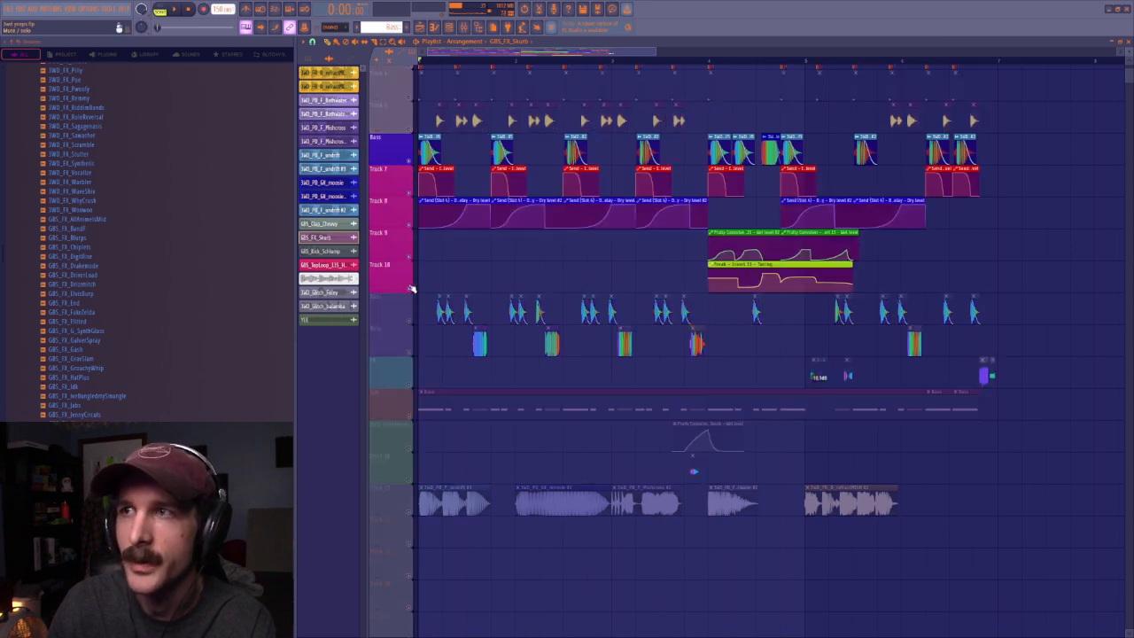
key("space")
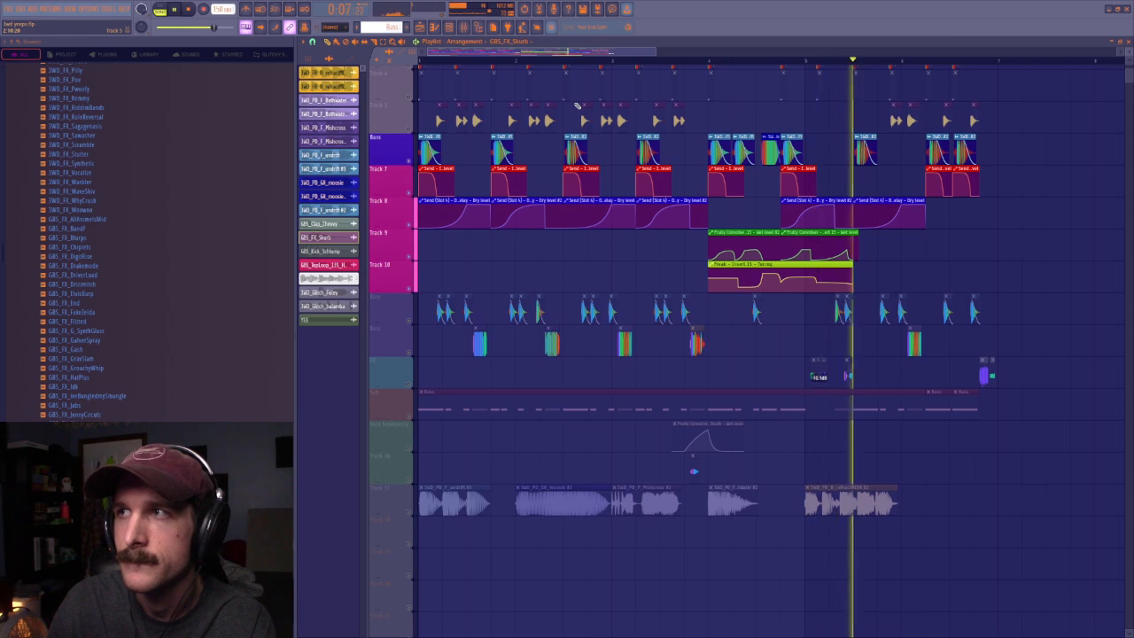
key("space")
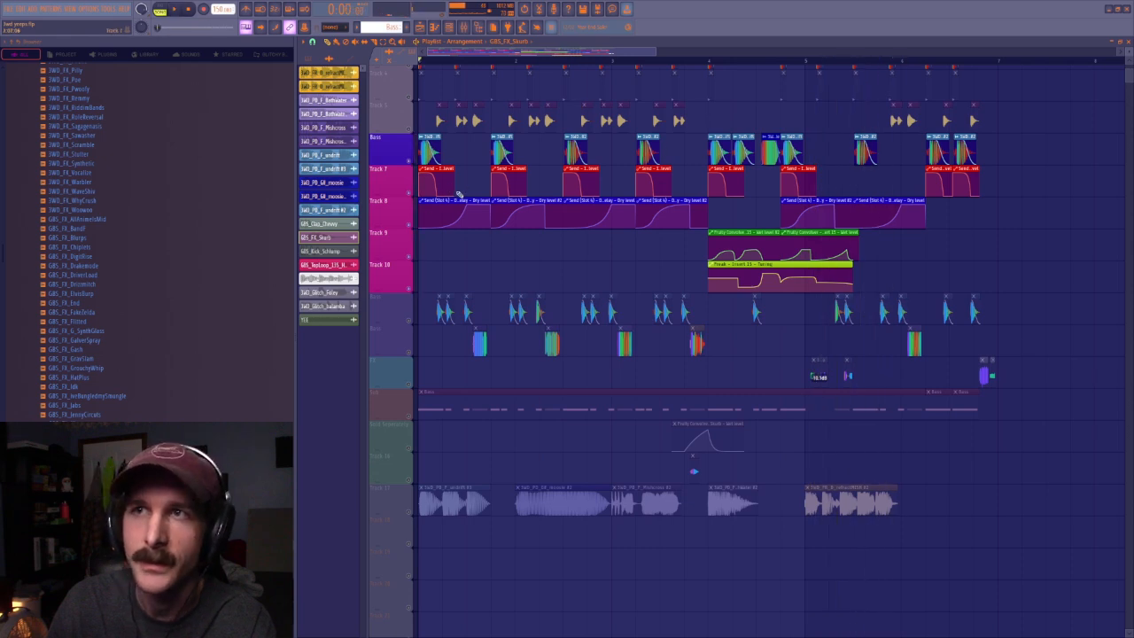
Show the mixer and select the Drunk Delay track to examine its effect chain
left_click(464, 27)
key("F9")
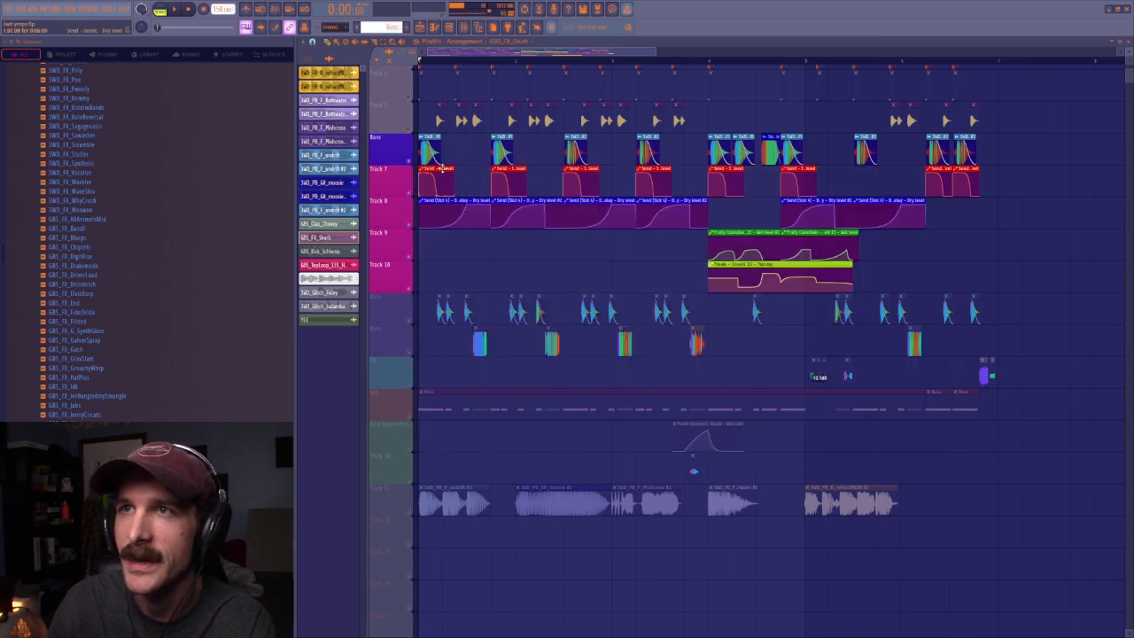
left_click(463, 28)
left_click(559, 233)
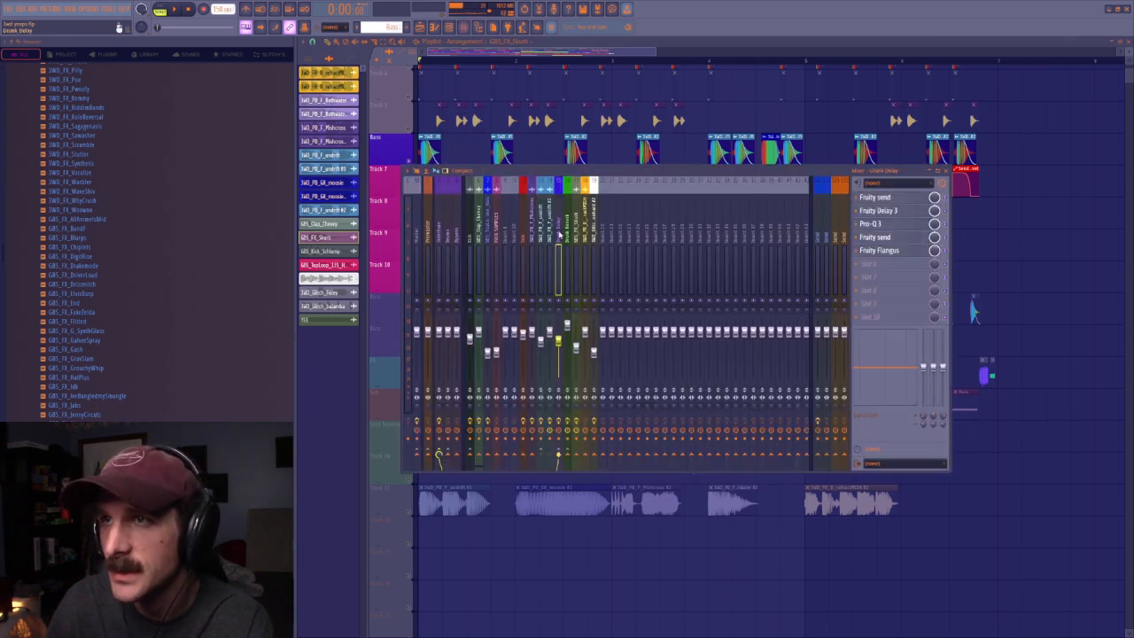
left_click(541, 232)
left_click(559, 233)
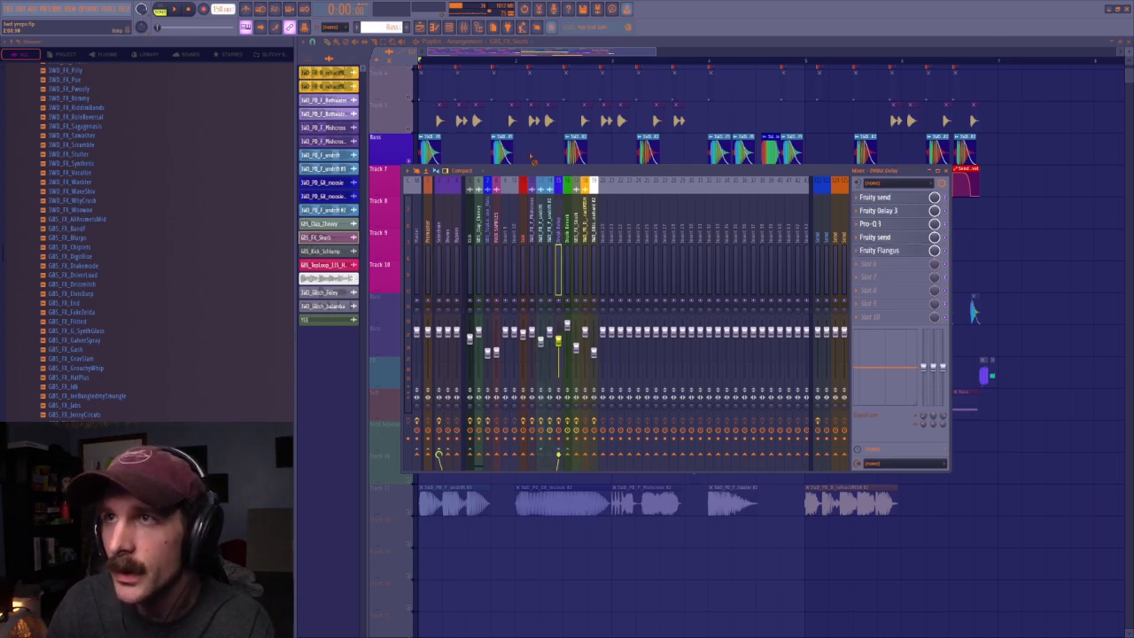
key("F9")
key("F9")
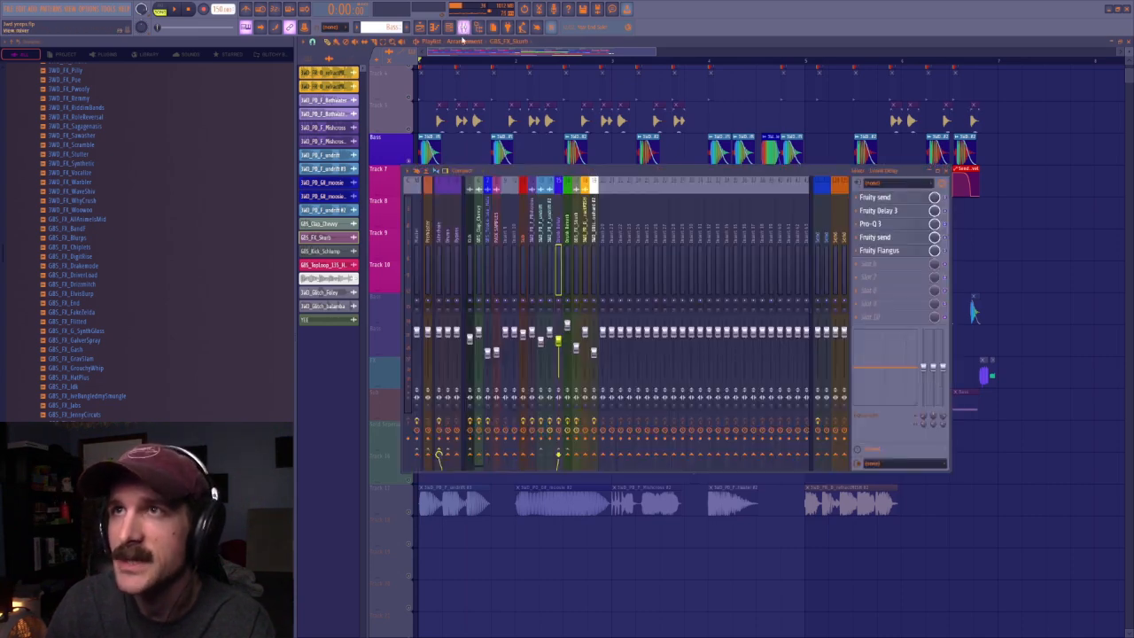
Open the Fruity send and Fruity Delay 3 on Drunk Delay and play the soloed bass into bar 2
left_click(877, 198)
left_click(882, 211)
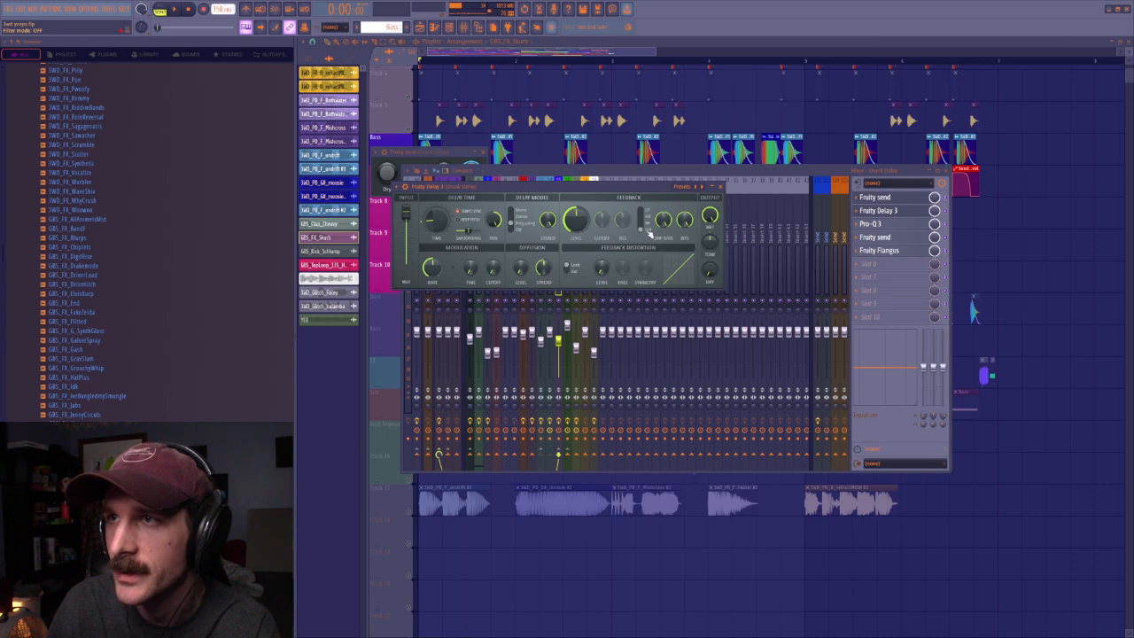
key("space")
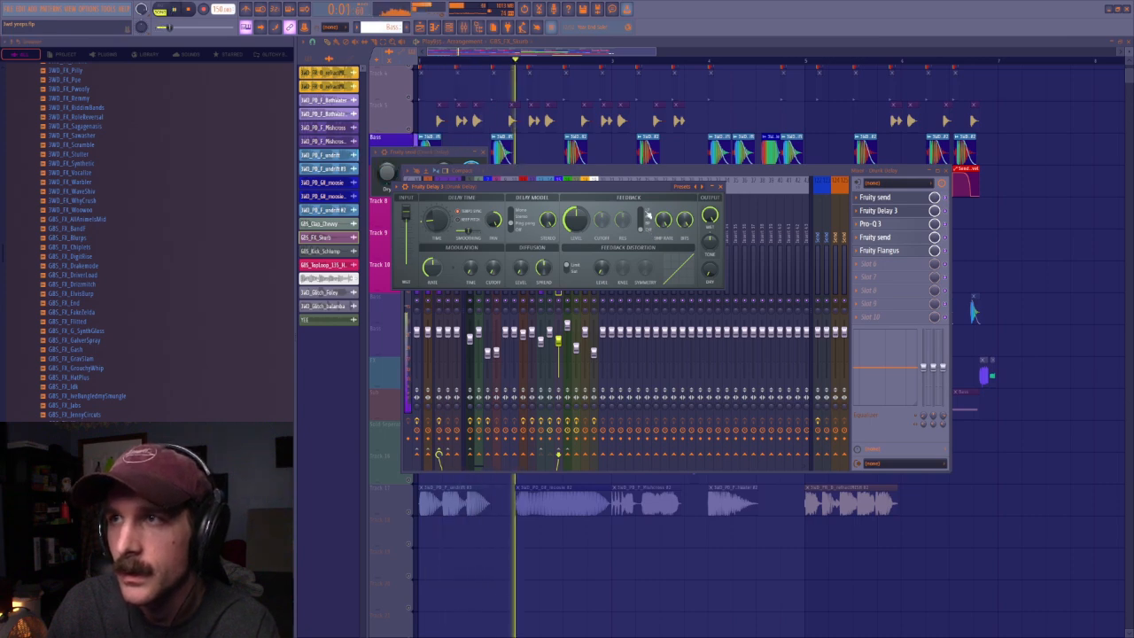
key("space")
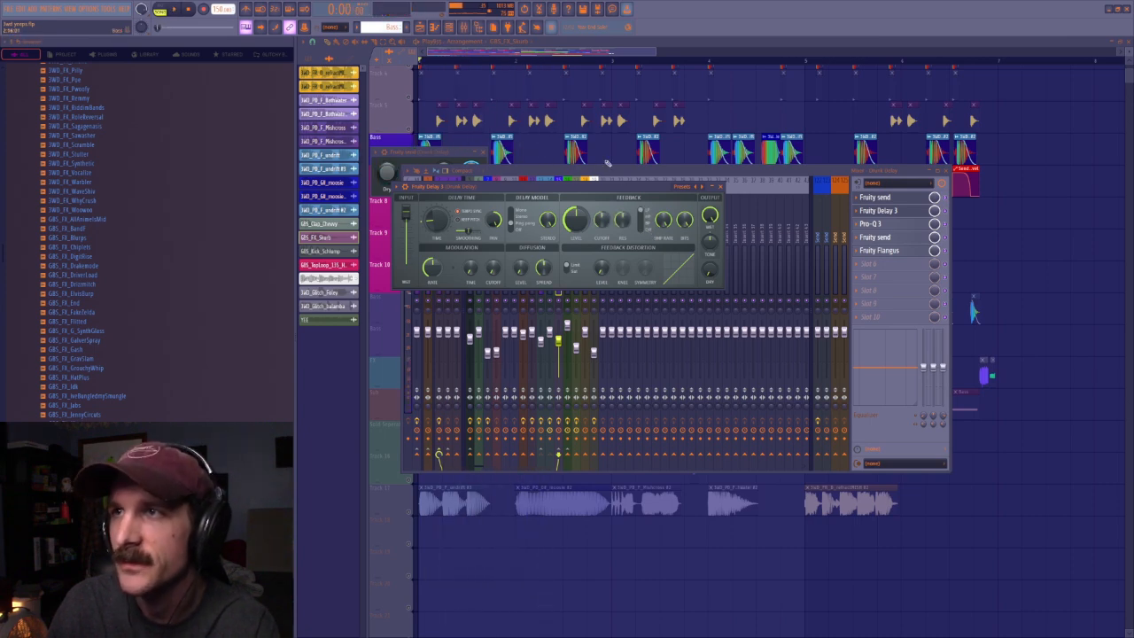
Return to the playlist, restore all tracks and play the full arrangement from the beginning past bar 3
right_click(608, 152)
right_click(409, 225)
right_click(409, 225)
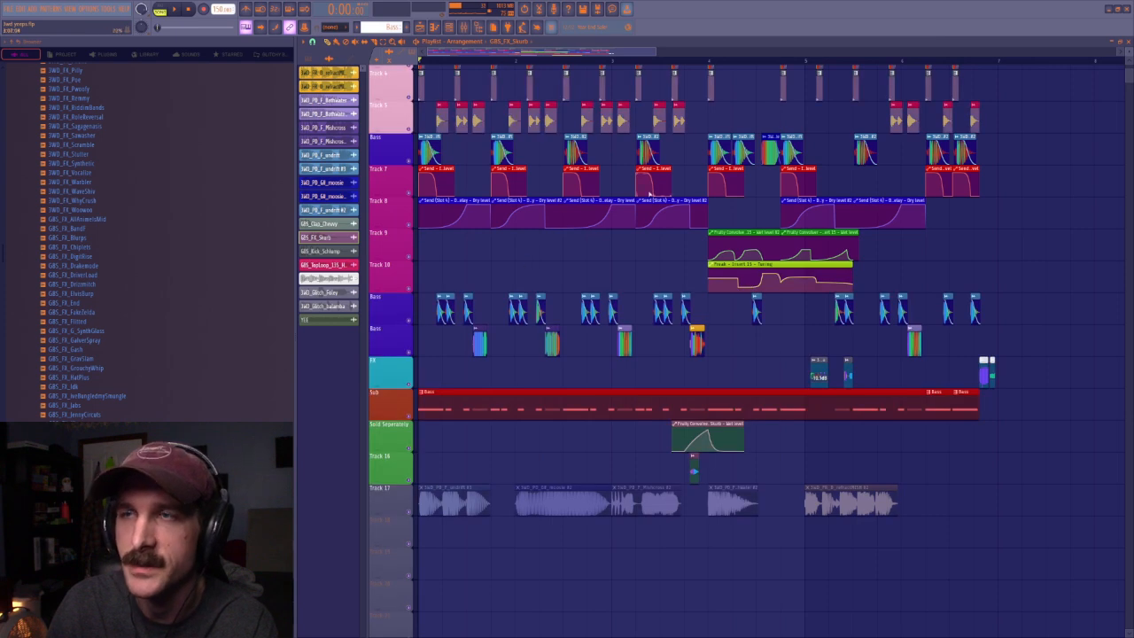
key("space")
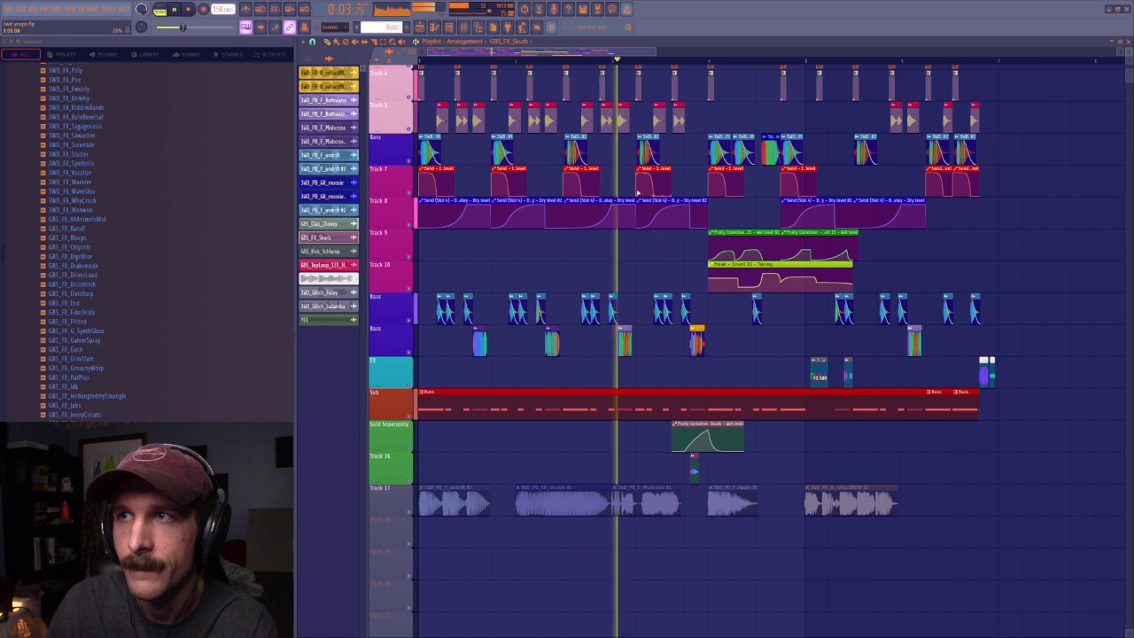
left_click(187, 8)
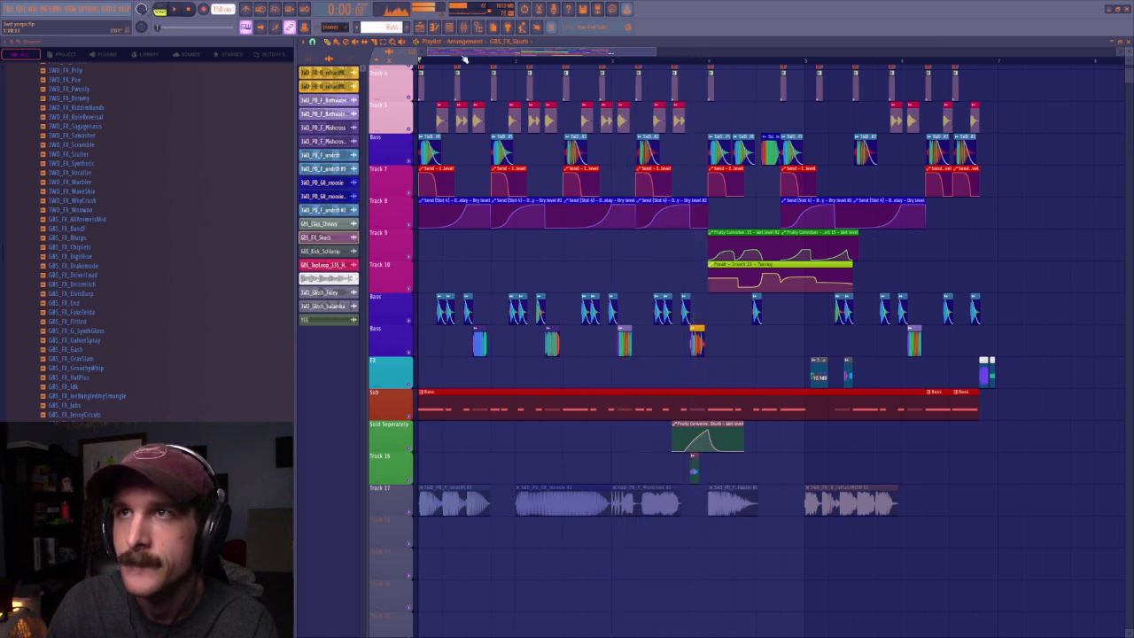
Leave only the first Bass track and Track 7 active and open the first send automation clip on Track 7
left_click(463, 27)
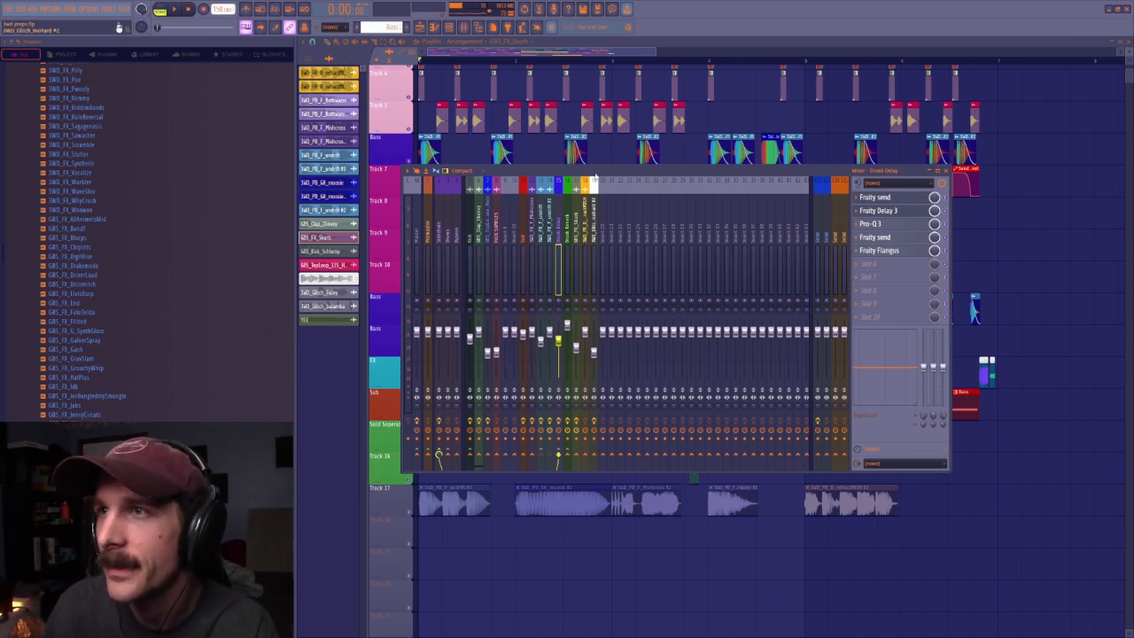
key("F9")
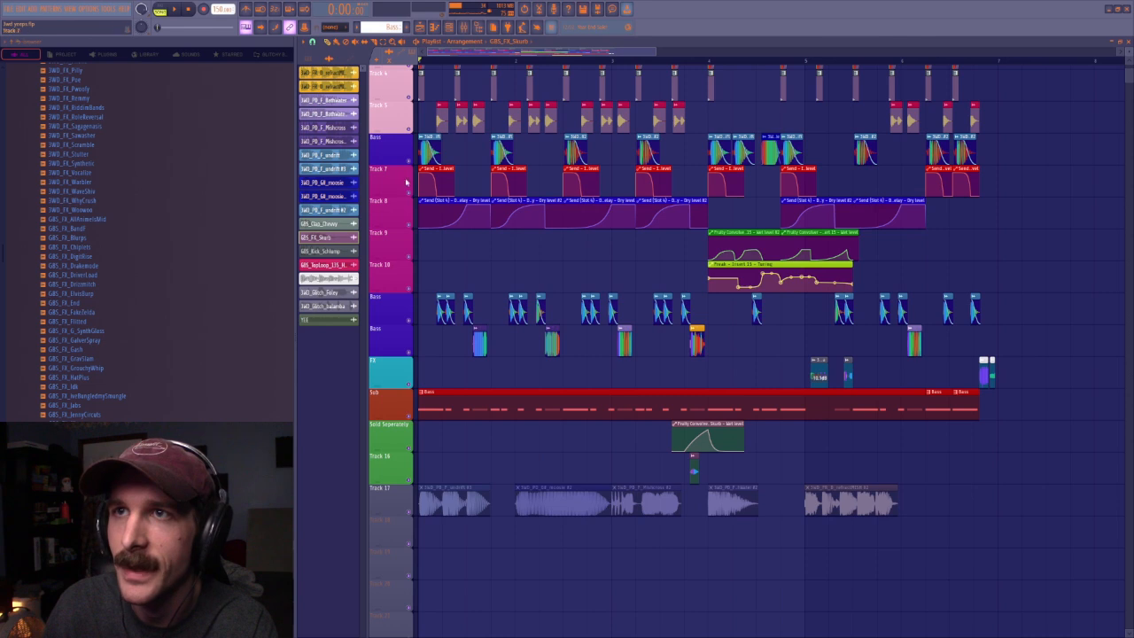
left_click(409, 194)
double_click(430, 169)
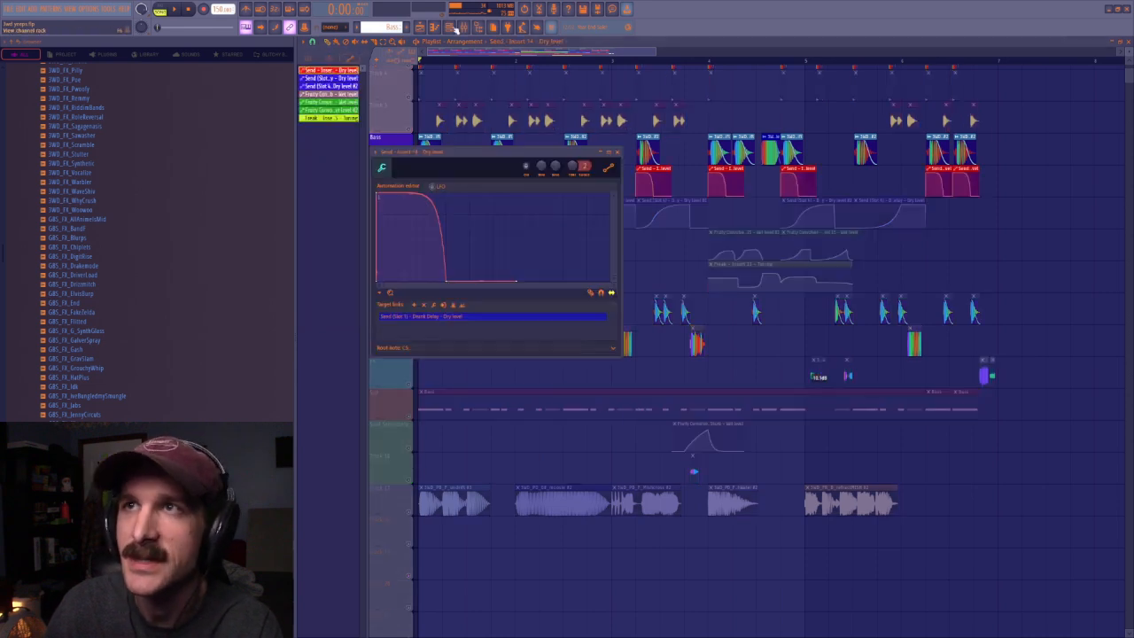
Open the Fruity send in the first effect slot of Drunk Delay to examine its Dry control, and return to the playlist
left_click(463, 26)
left_click(550, 241)
left_click(559, 246)
left_click(888, 200)
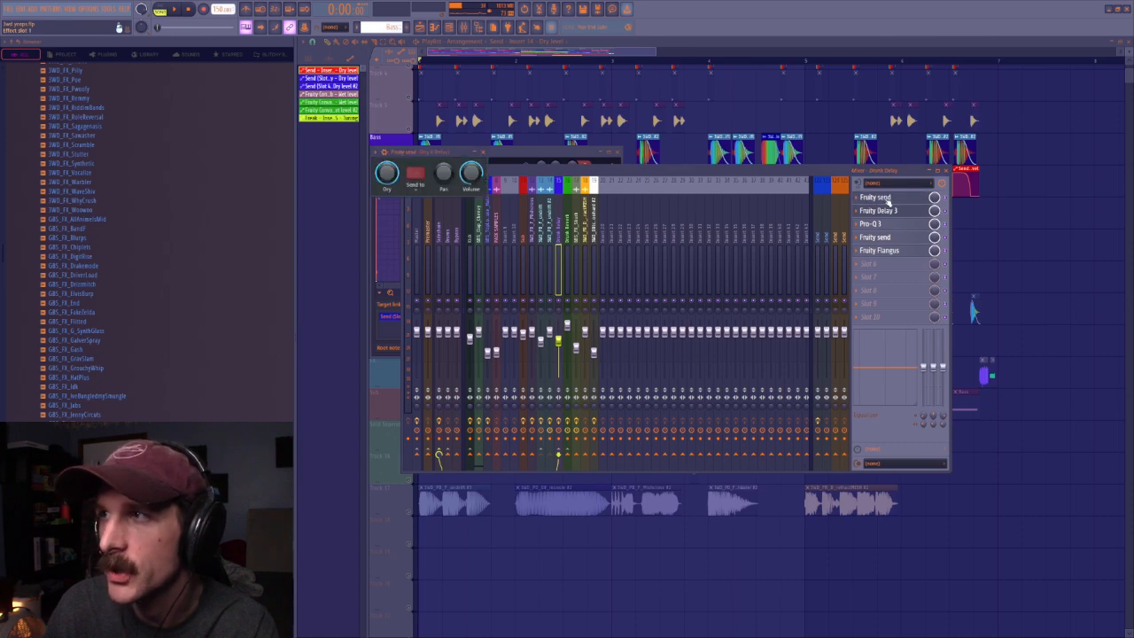
left_click(477, 62)
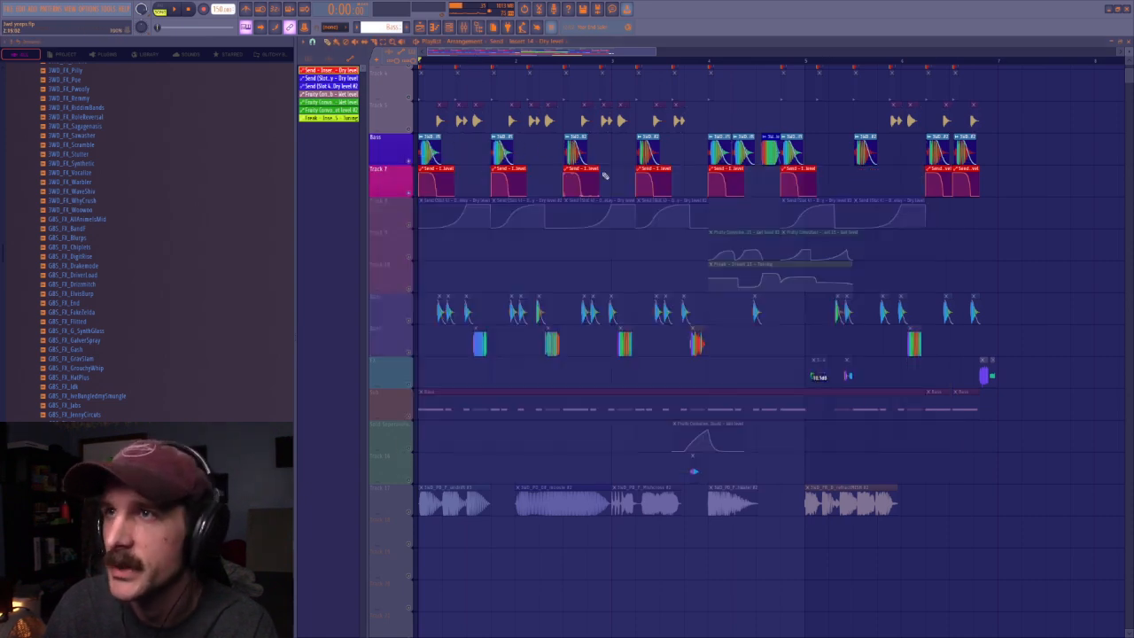
Enable Track 8 and compare the first bass sample's mixer effects and routing with the Drunk Delay track
left_click(410, 226)
left_click(472, 28)
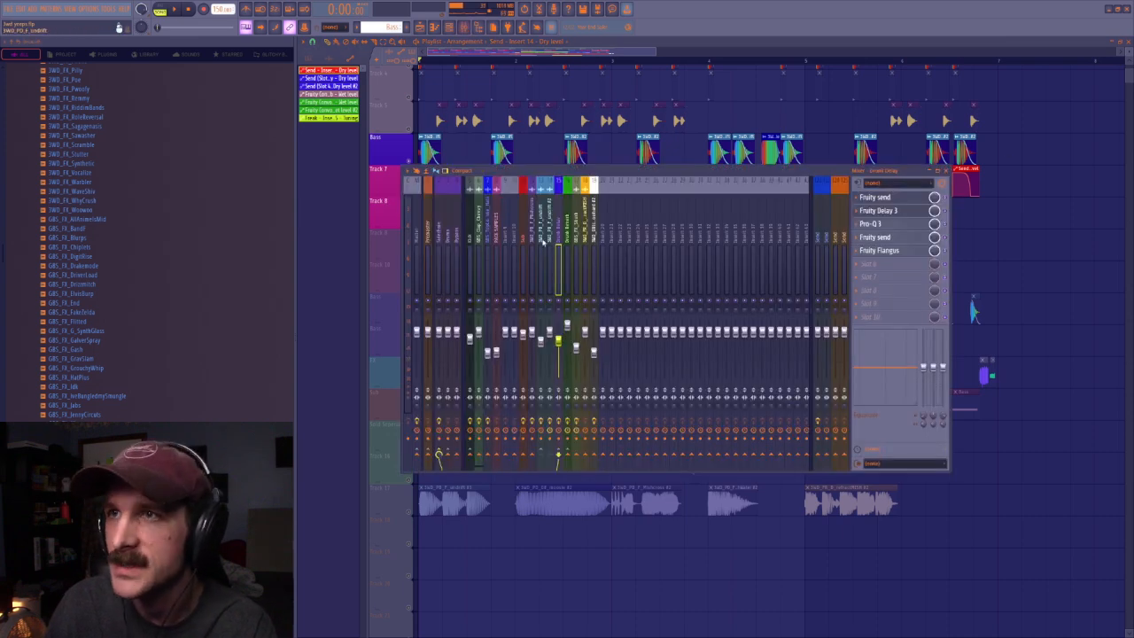
left_click(538, 252)
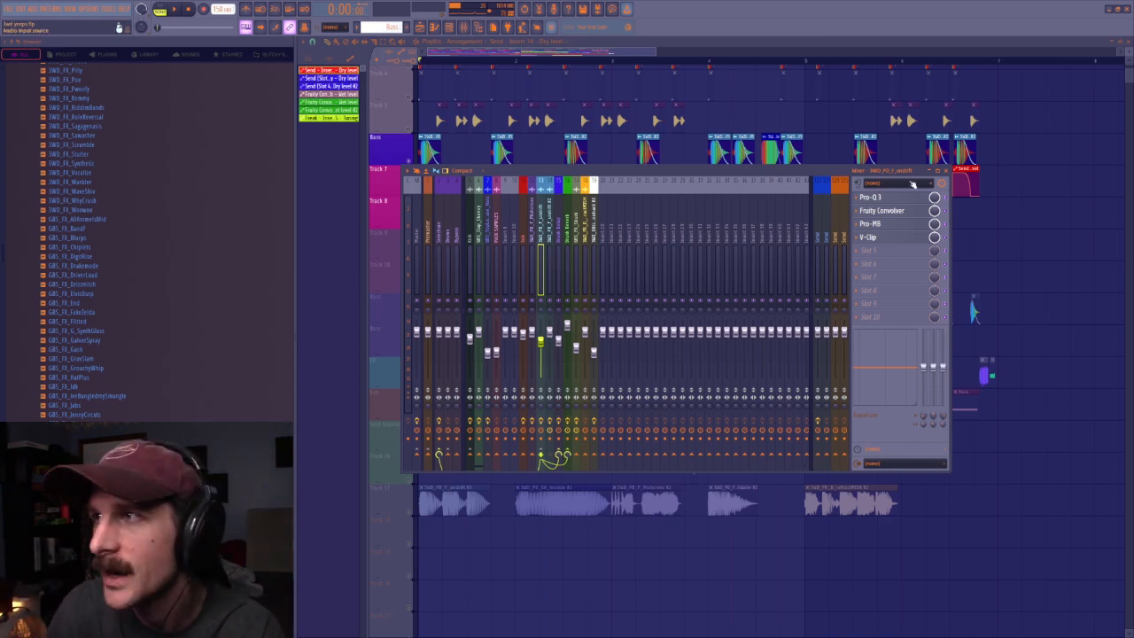
left_click(559, 248)
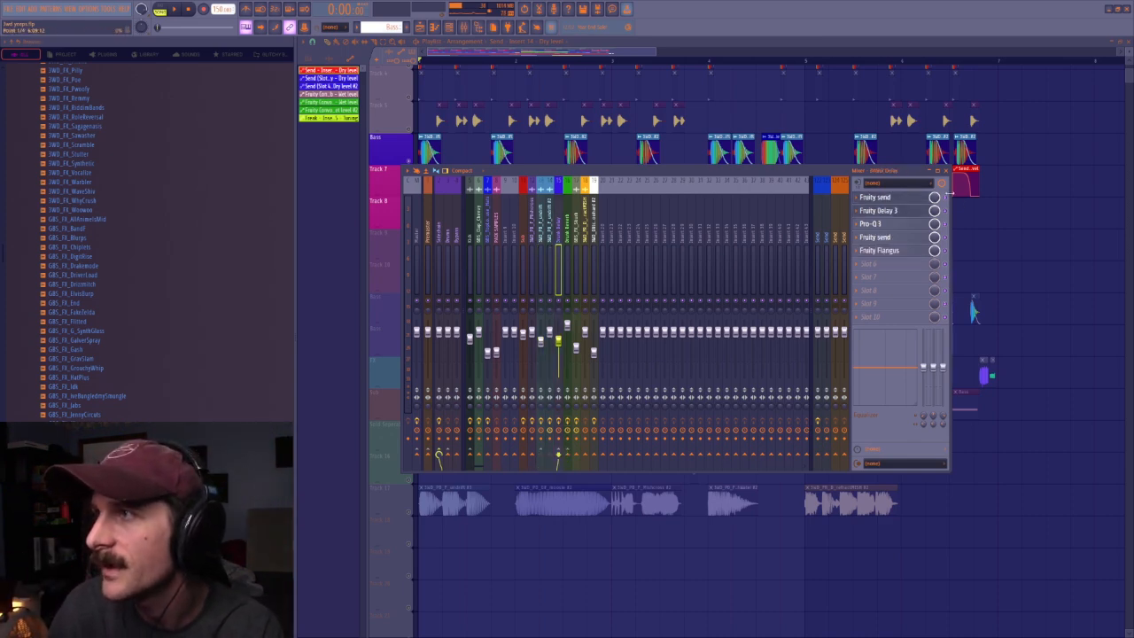
key("F9")
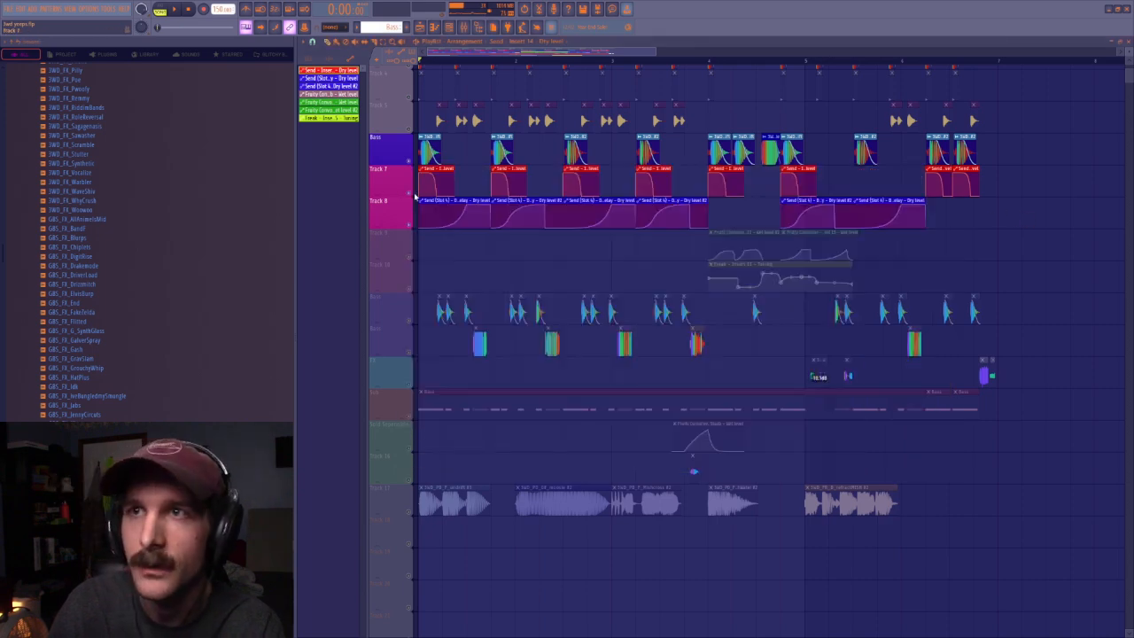
Restore all playlist tracks and play the arrangement from the beginning to bar 3
left_click(412, 197, "ctrl")
key("space")
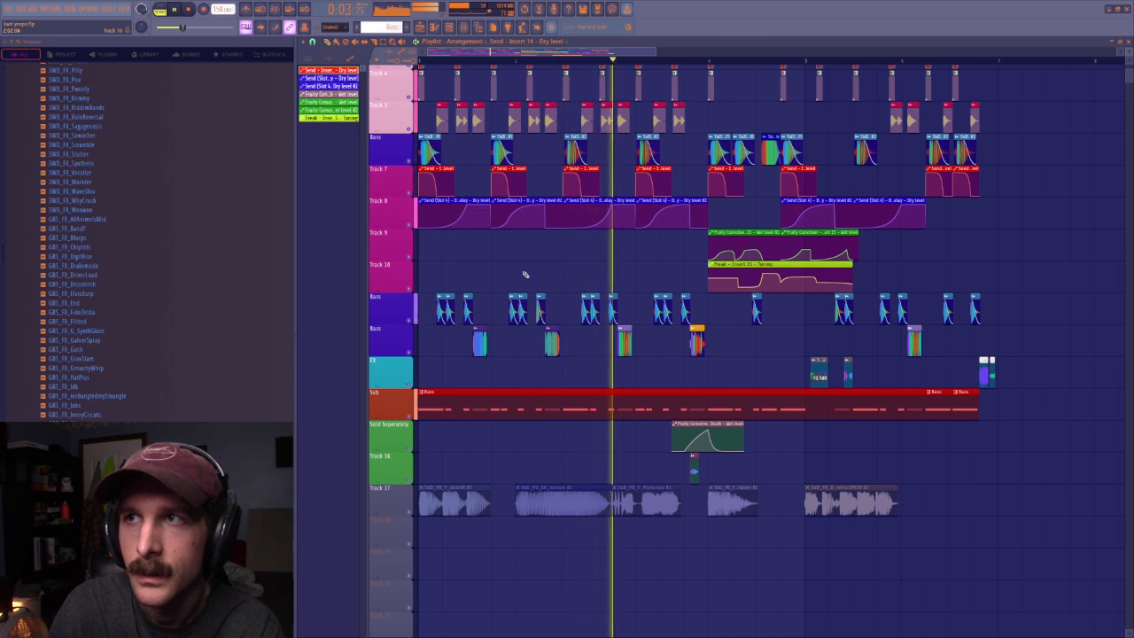
key("space")
Isolate the three Bass tracks with Tracks 7 to 10 and play them, muting the lowest Bass track during playback
left_click_drag(410, 160, 412, 355)
key("space")
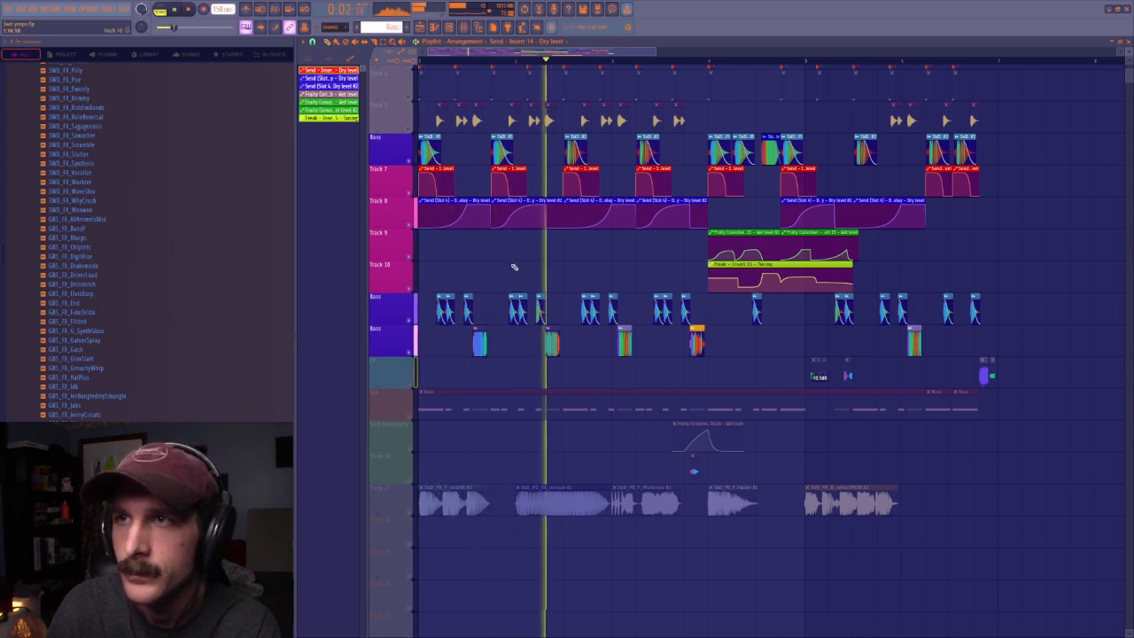
left_click(410, 346)
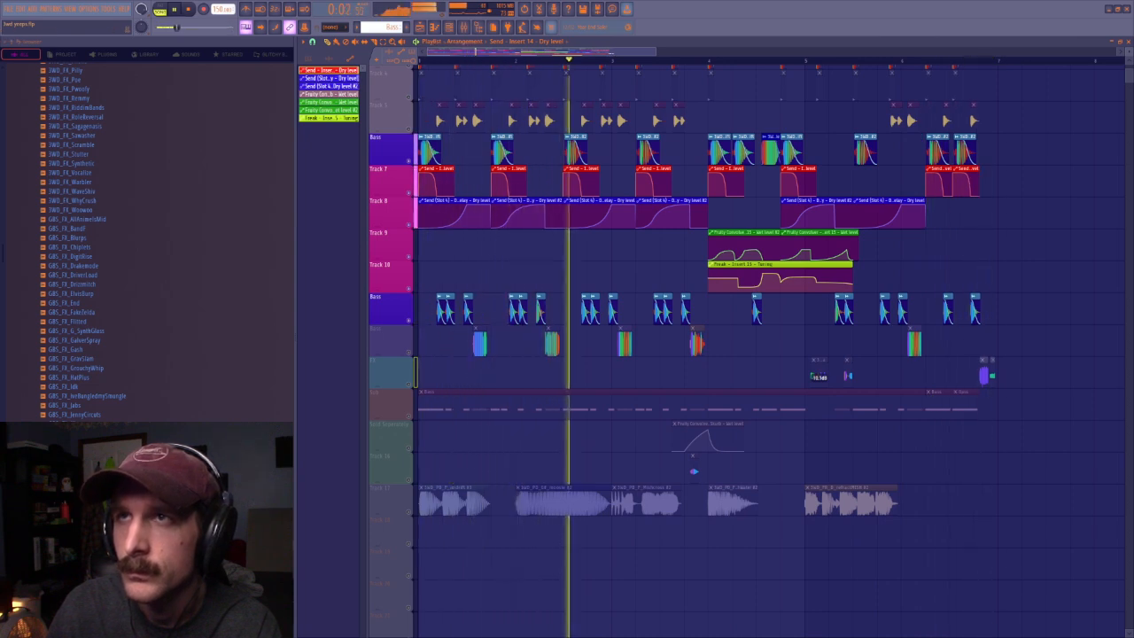
key("space")
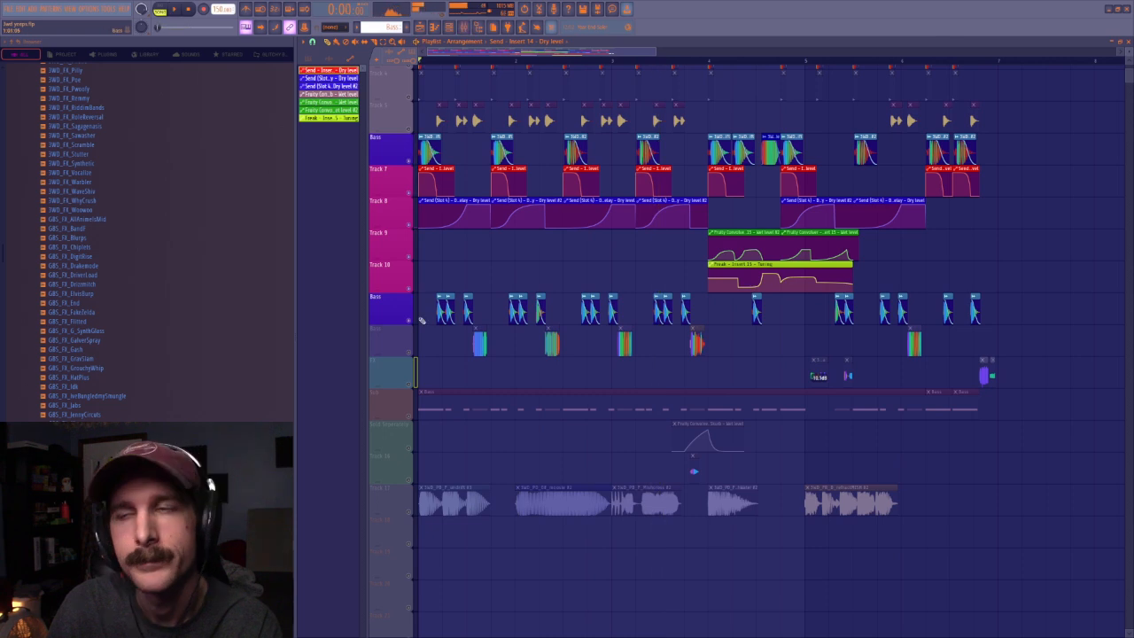
Mute the middle Bass track, check the Drunk Delay effects in the mixer and play the first bass with its automation
left_click(412, 324)
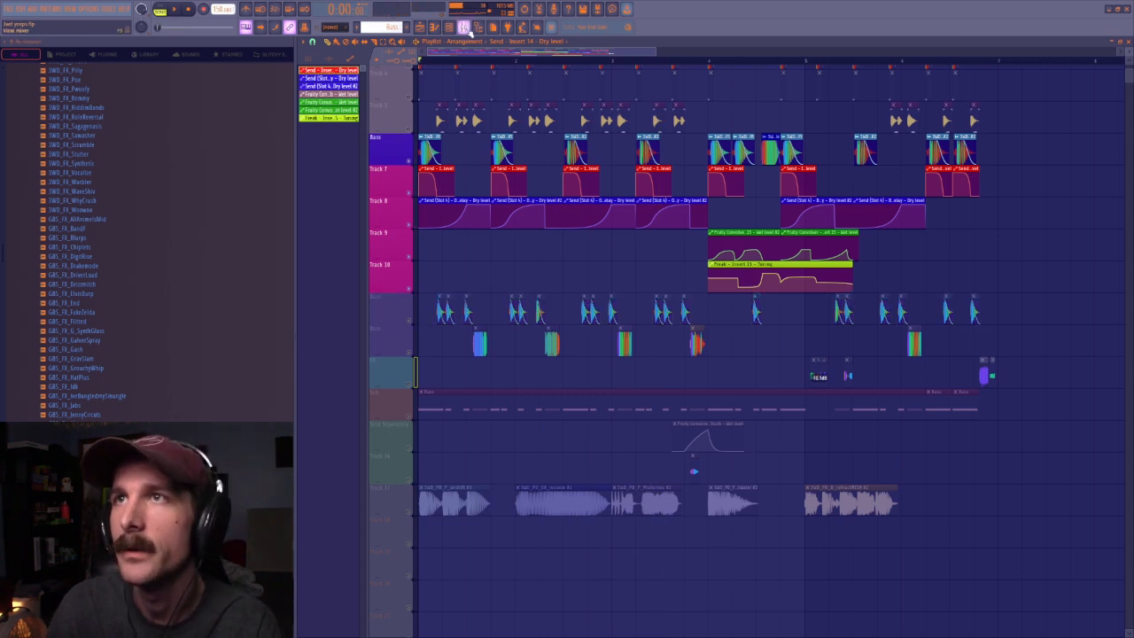
key("F9")
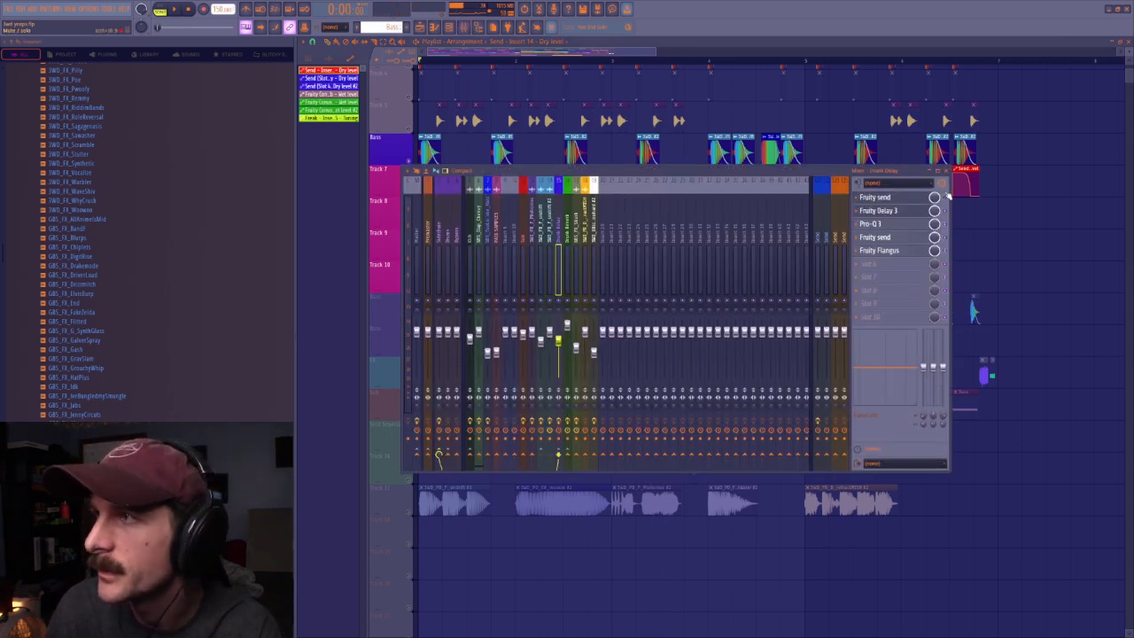
key("F9")
key("space")
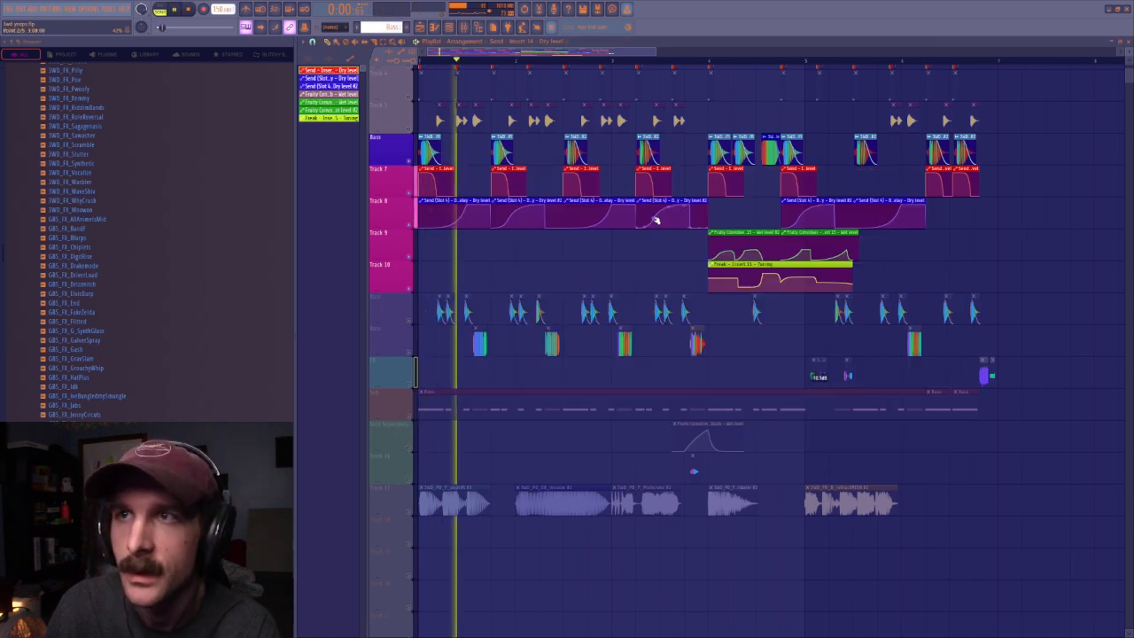
key("space")
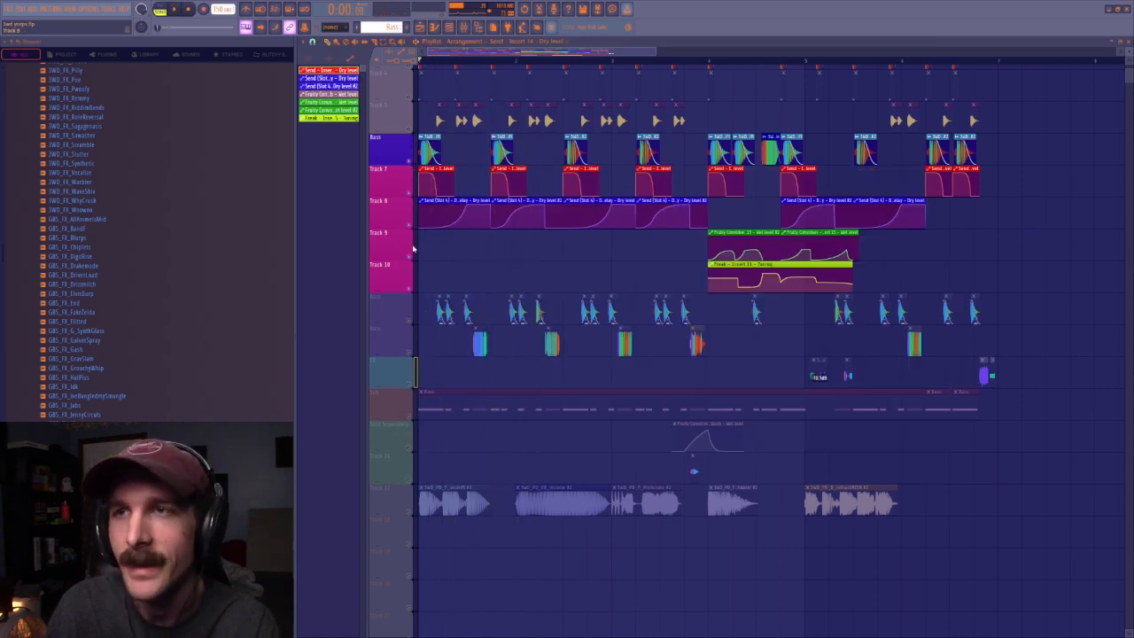
Restore all playlist tracks and play the full arrangement from the start of bar 4
right_click(415, 258)
right_click(416, 258)
left_click(464, 26)
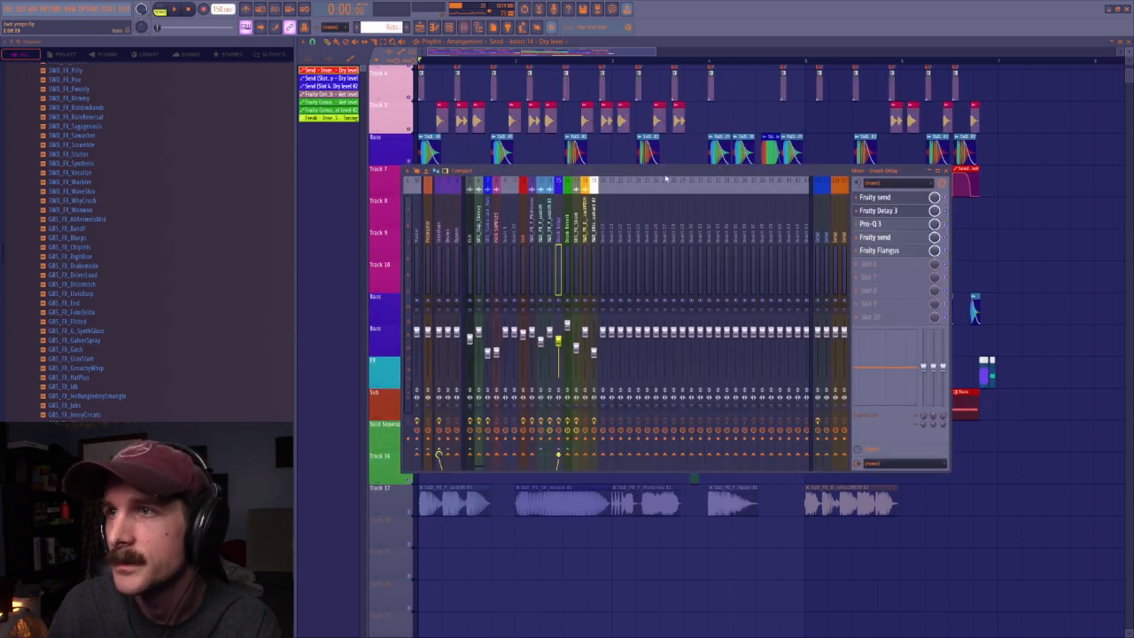
key("F9")
left_click(710, 62)
key("space")
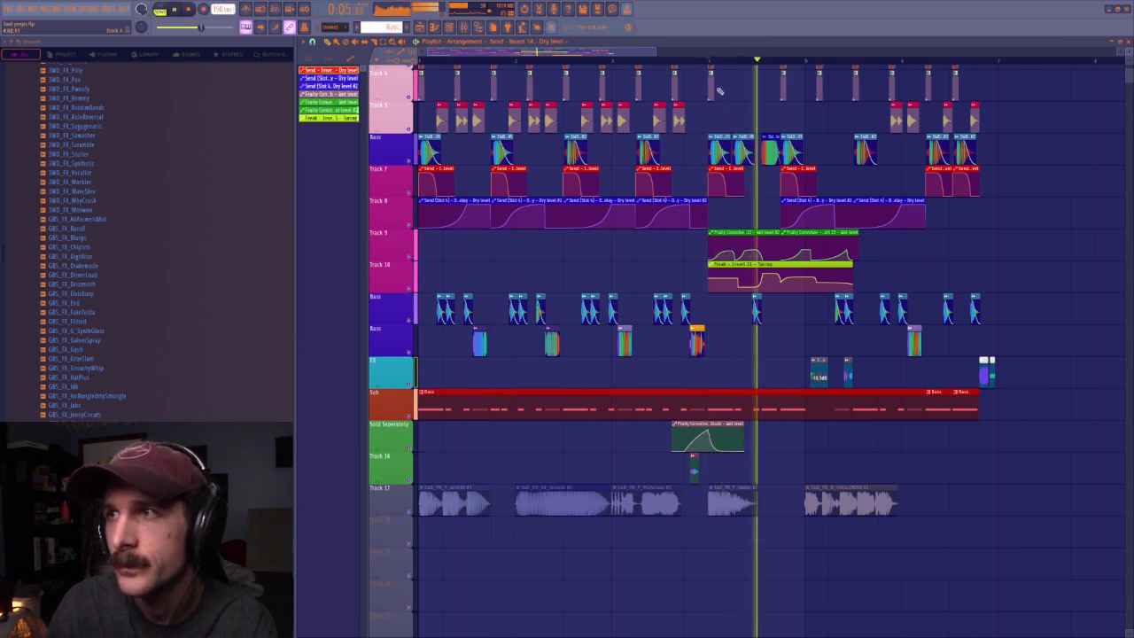
key("space")
Open ValhallaRoom on the Drunk Reverb mixer track, examine its reverb settings and return to the playlist
left_click(468, 28)
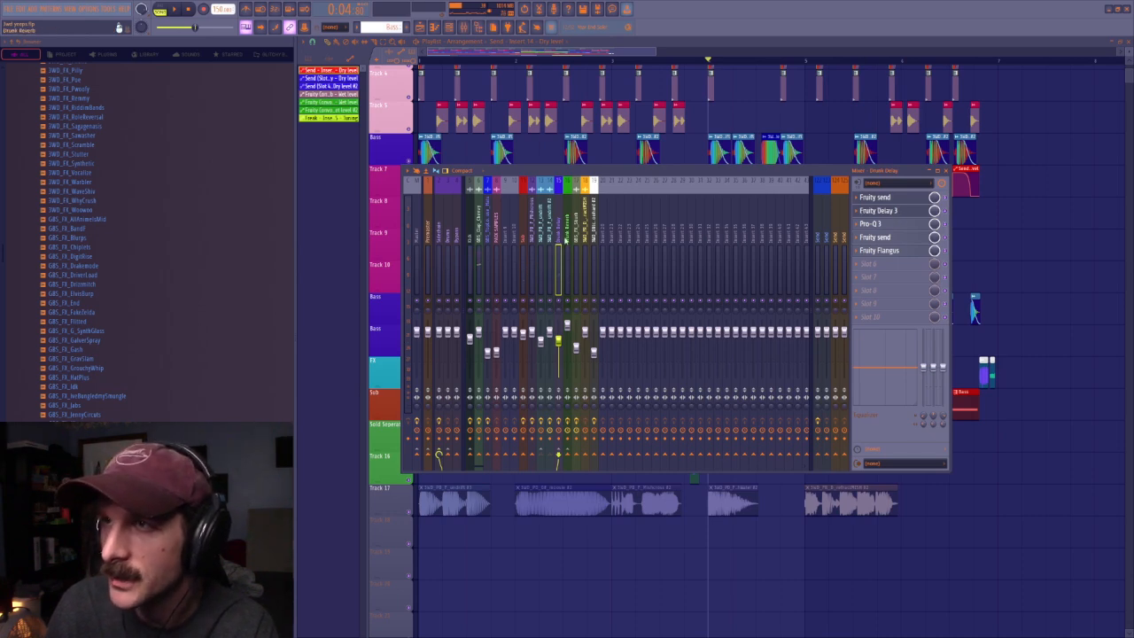
left_click(566, 239)
left_click(890, 198)
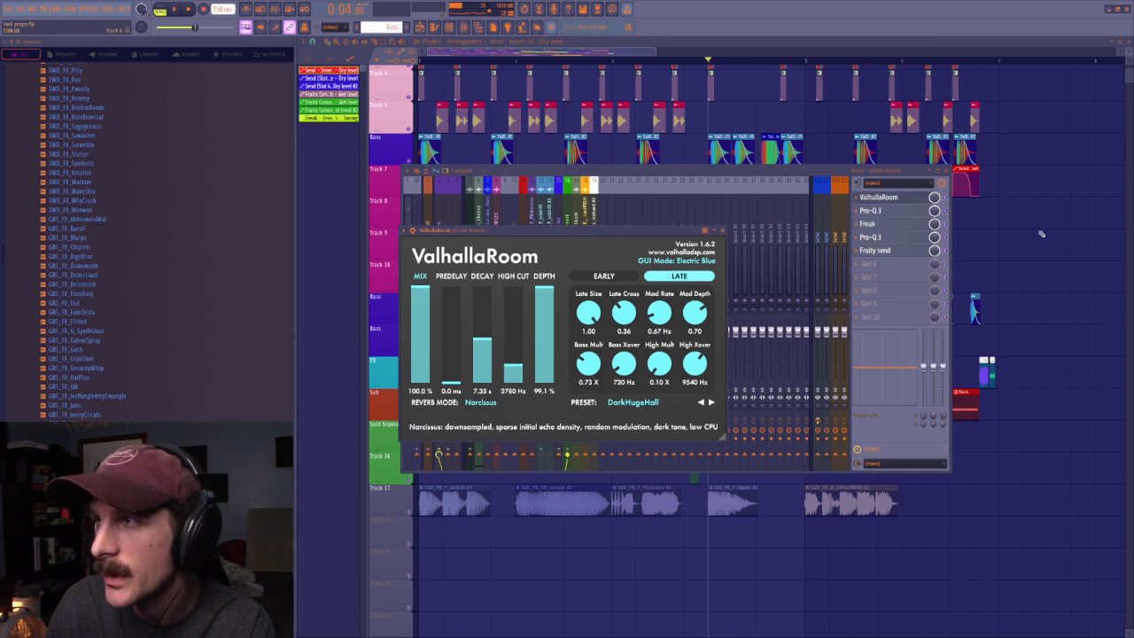
left_click(1008, 222)
Isolate the first Bass track with Tracks 8 to 10, leave Track 7 muted and show the mixer
right_click(408, 161)
left_click(409, 195)
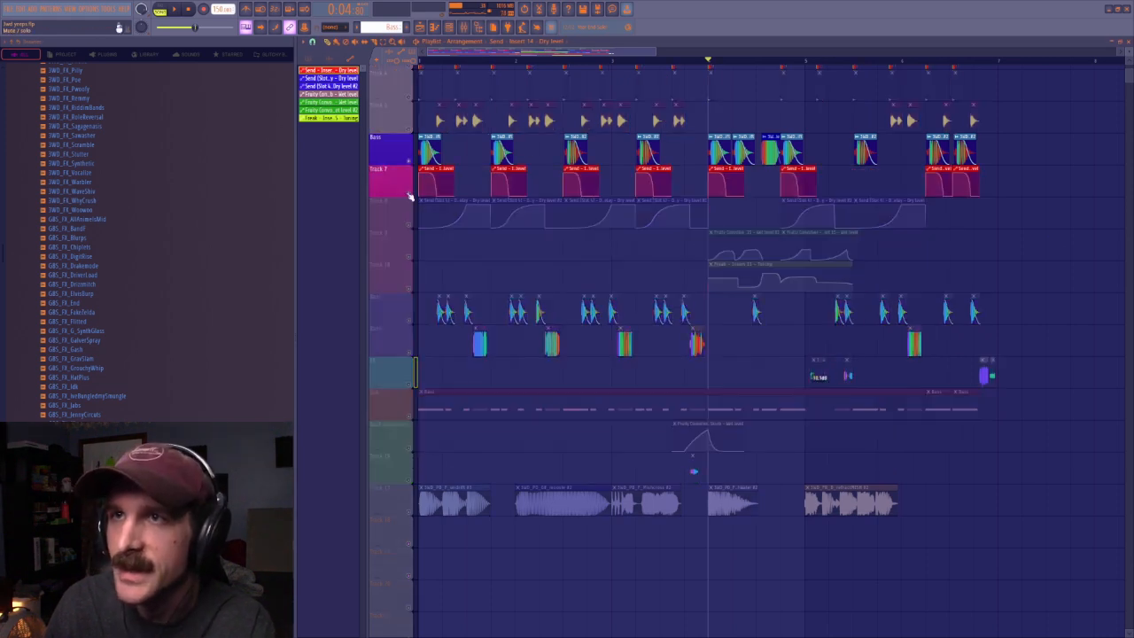
left_click_drag(409, 226, 409, 289)
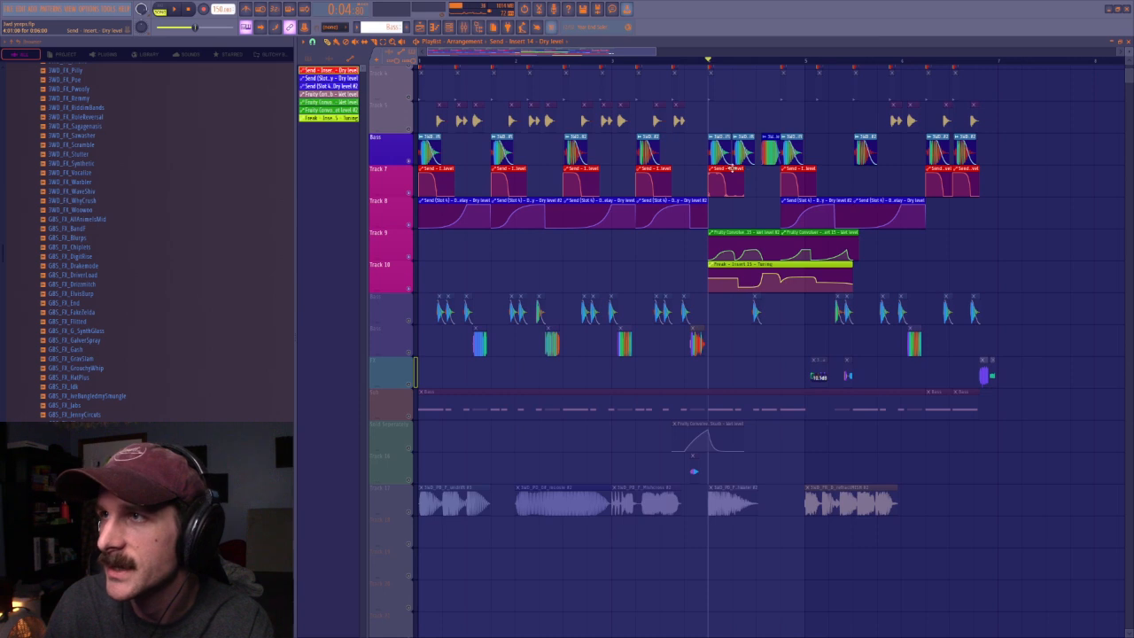
left_click(410, 194)
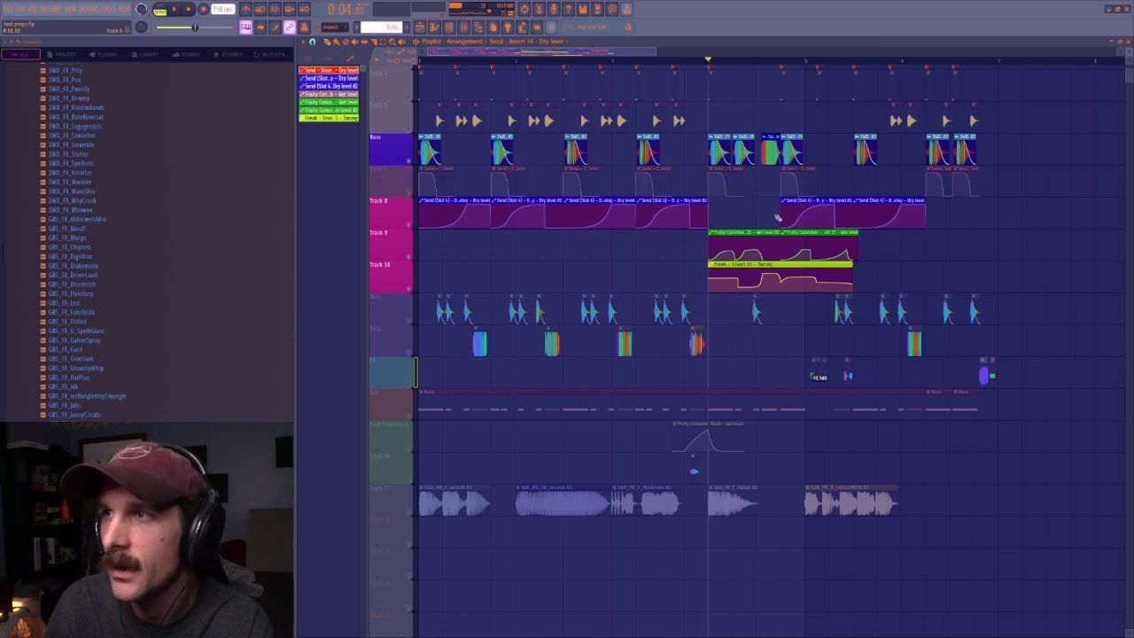
left_click(478, 27)
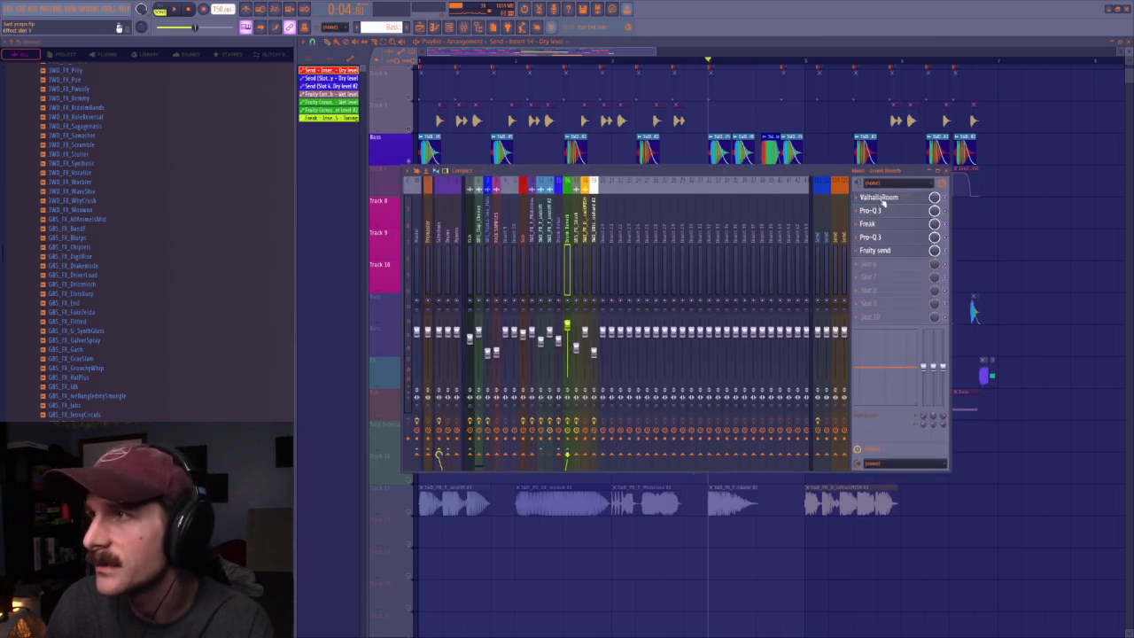
Review ValhallaRoom on the Drunk Reverb mixer track, open that track's Fruity Send and play the isolated bass from bar 4
left_click(881, 198)
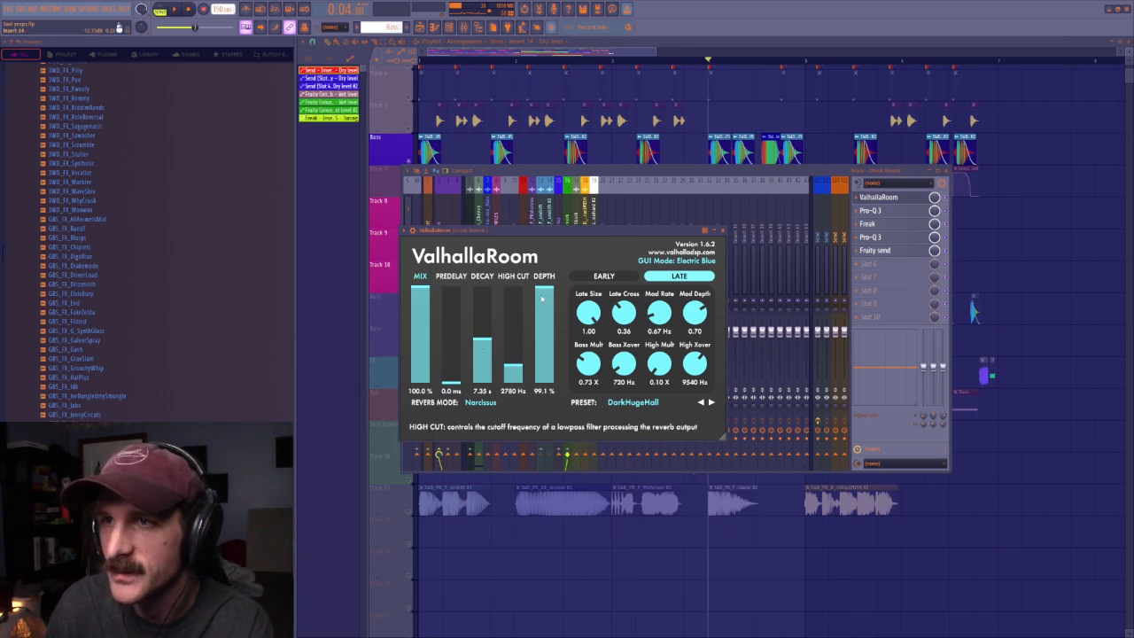
left_click(1060, 240)
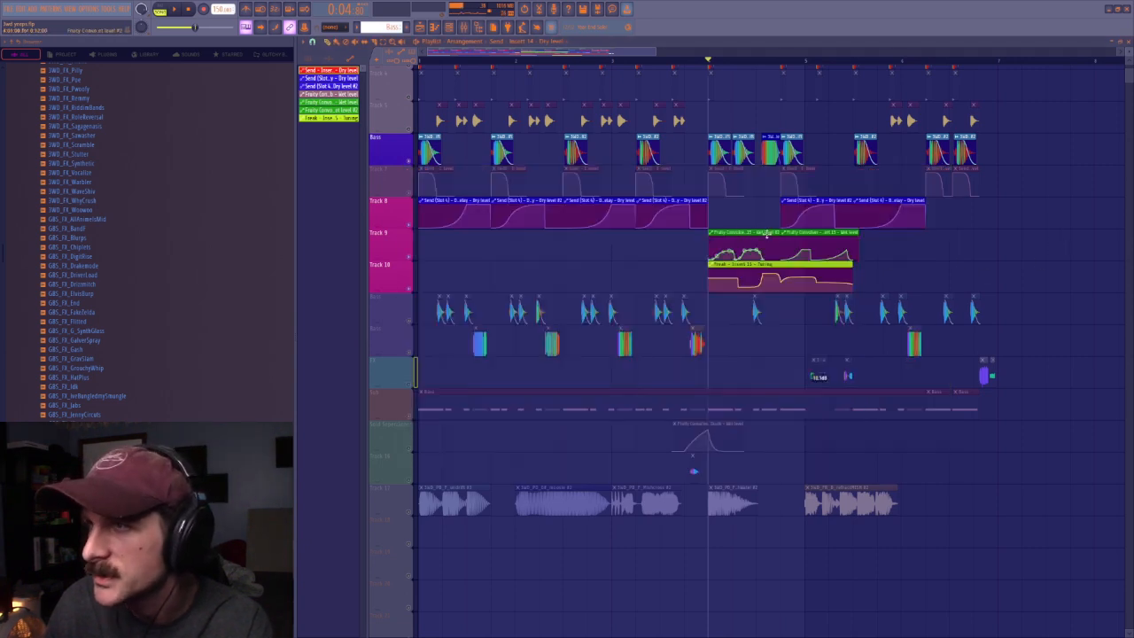
left_click(465, 28)
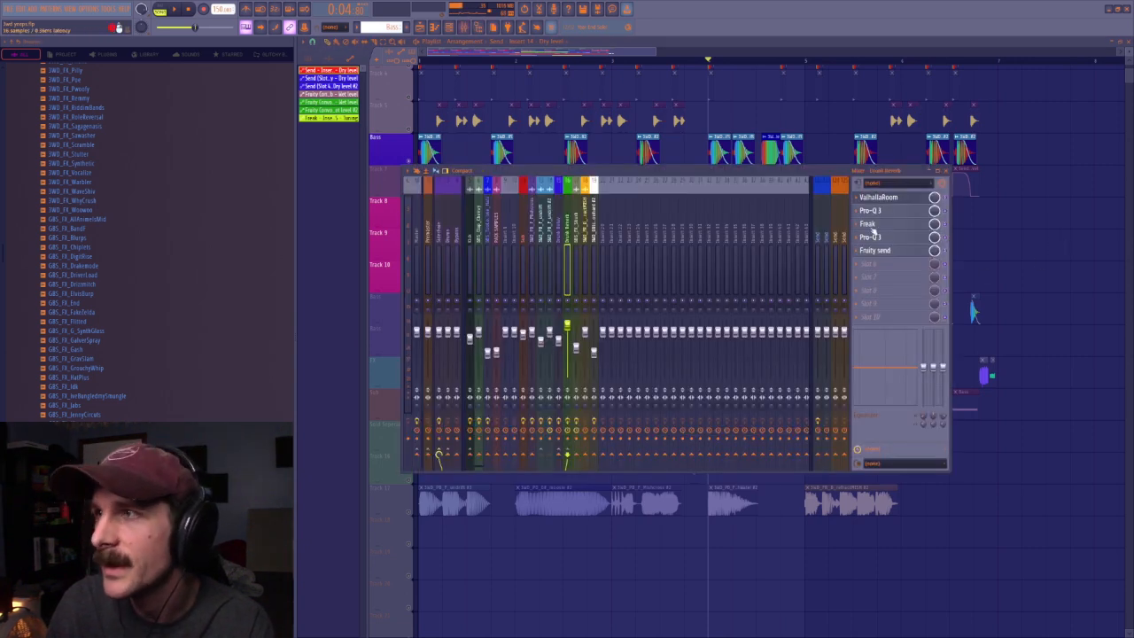
left_click(889, 251)
key("space")
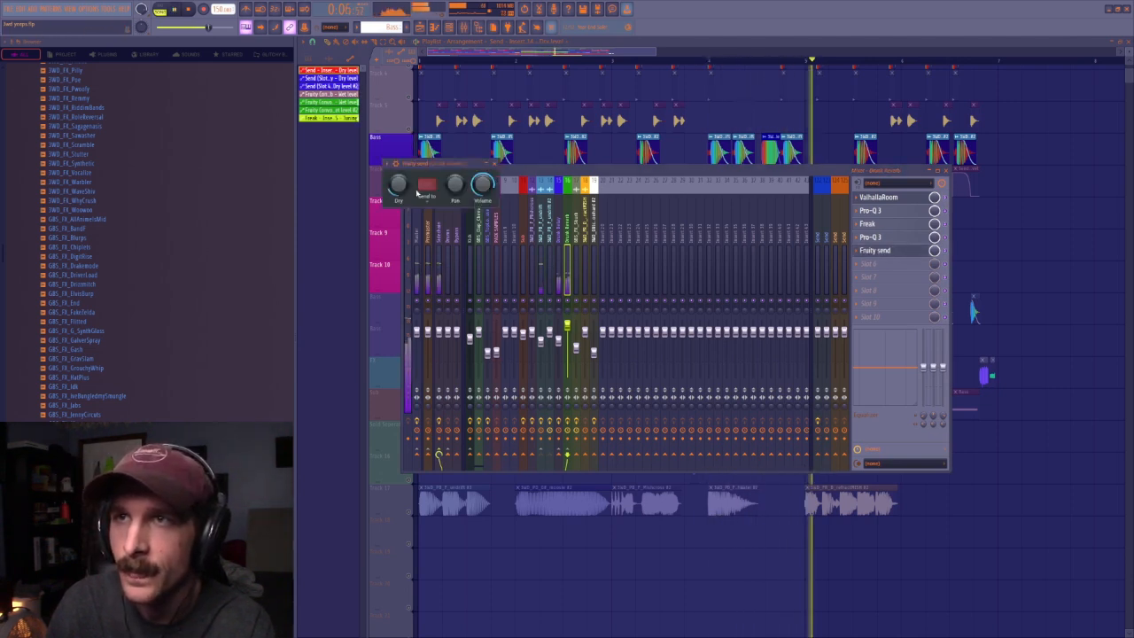
key("space")
Show the Drunk Reverb track's Fruity Send over the playlist with the mixer closed and play the isolated bass with its automation
left_click_drag(744, 67, 697, 63)
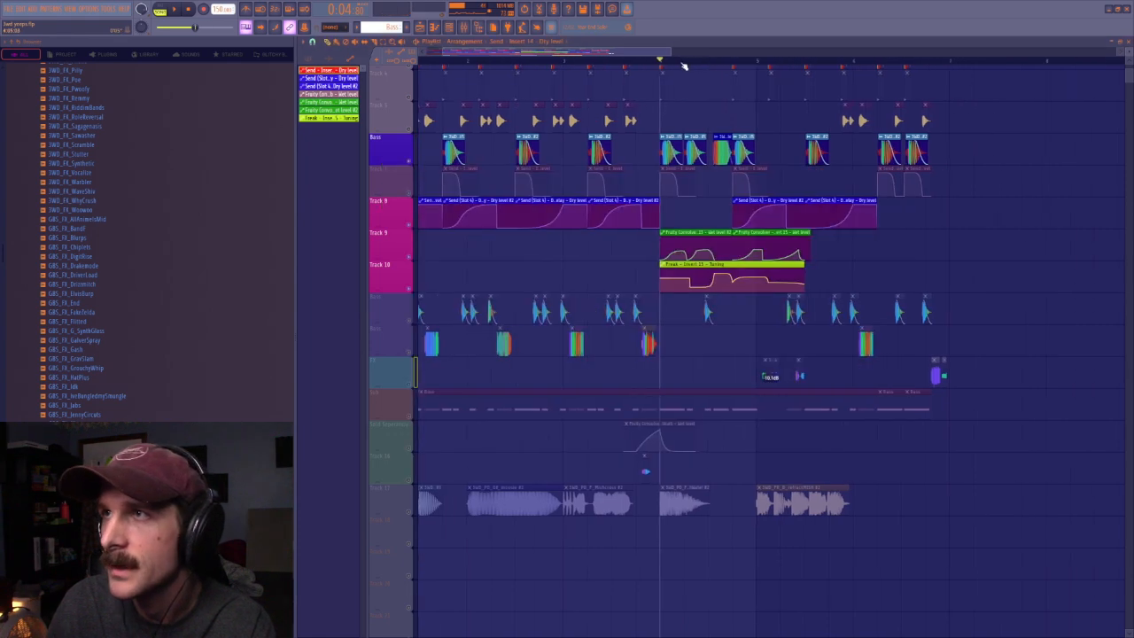
left_click(463, 26)
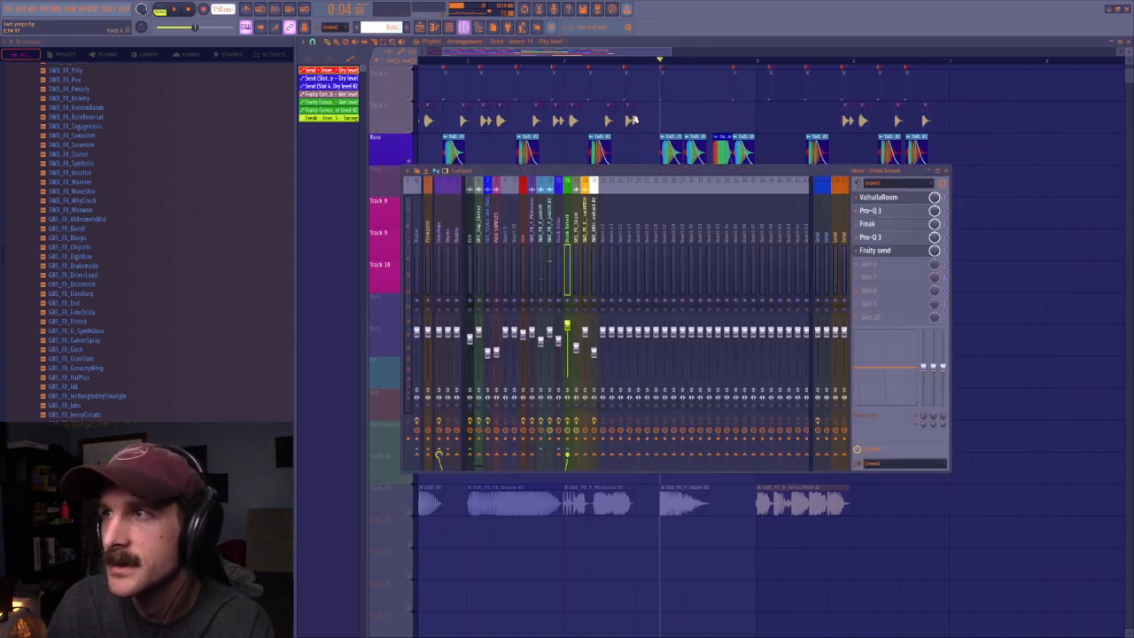
left_click(891, 254)
left_click(944, 171)
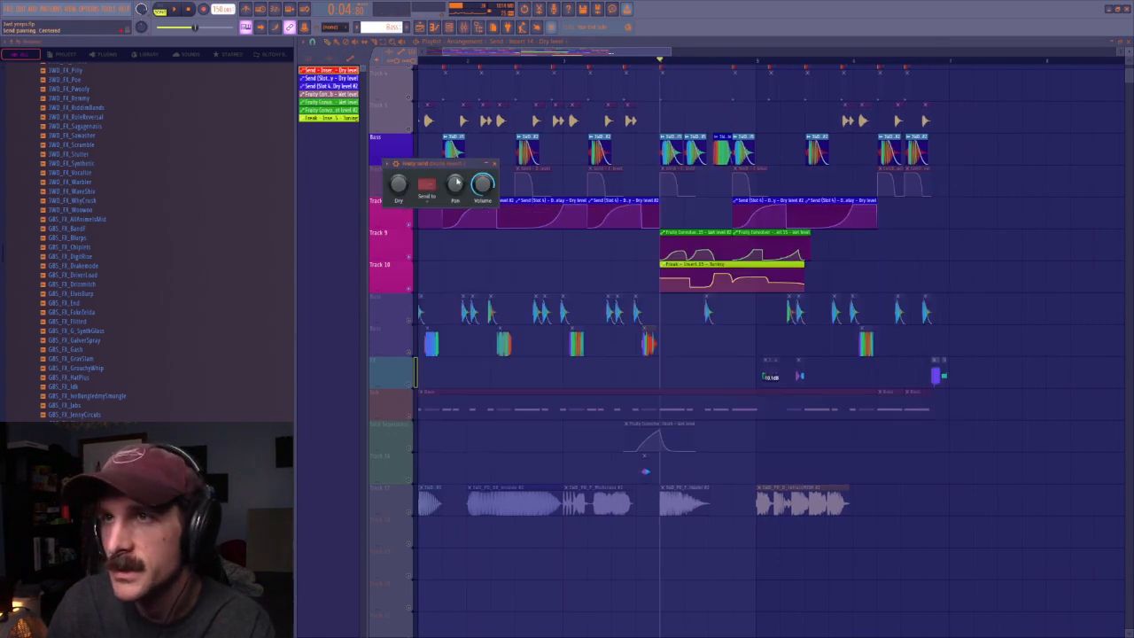
left_click_drag(425, 163, 530, 259)
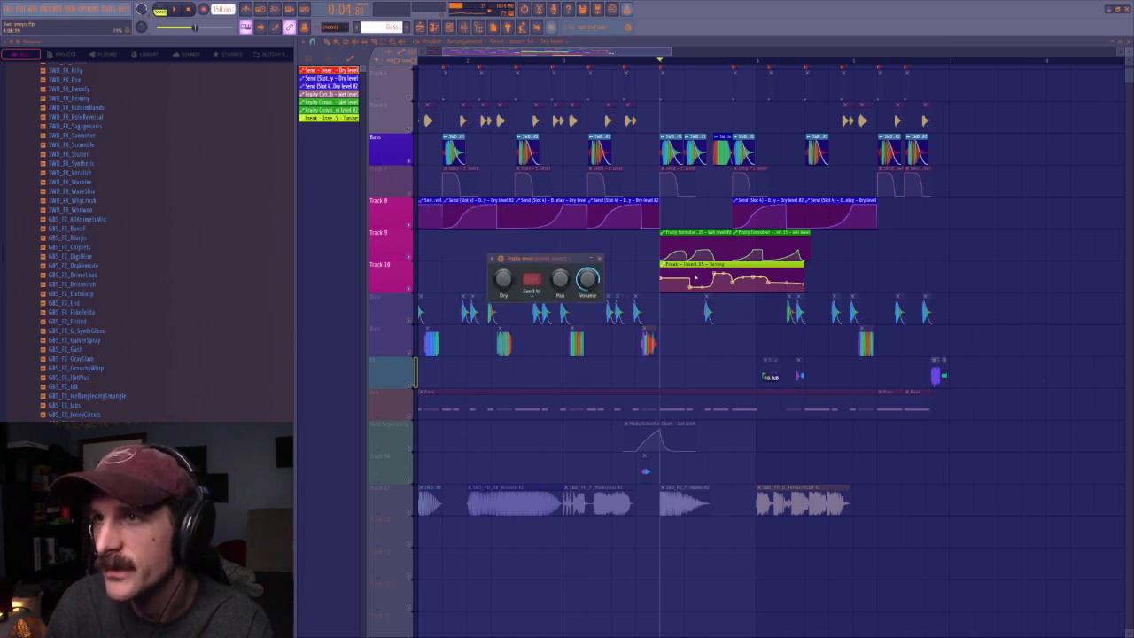
key("space")
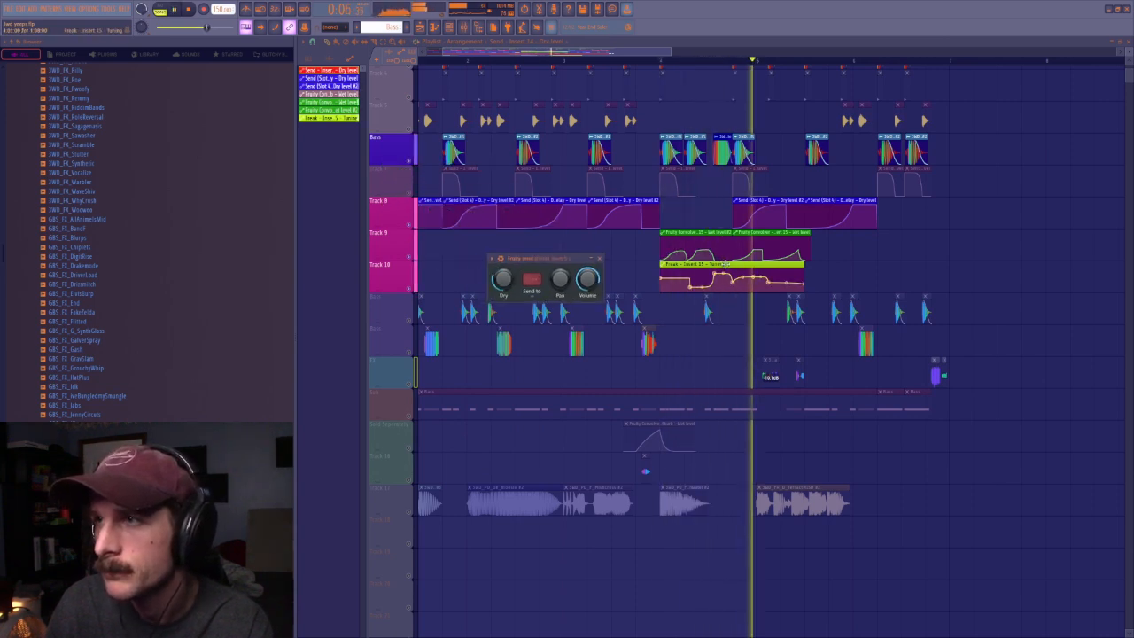
key("space")
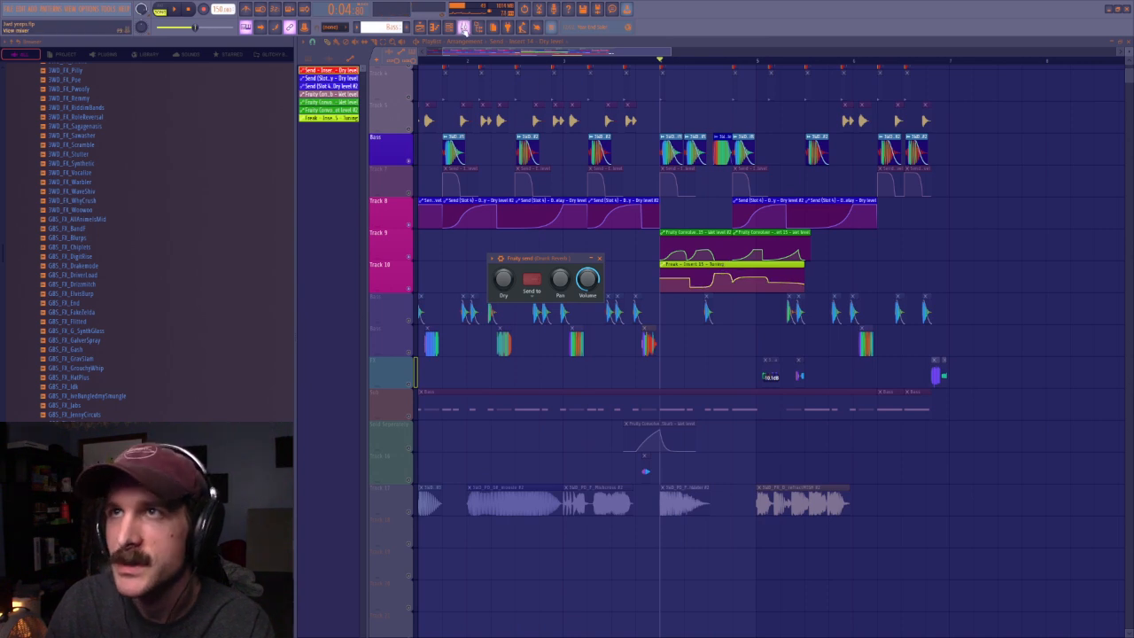
Open Freak on the Drunk Reverb mixer track and play the bass to observe its automated Tuning
left_click(463, 28)
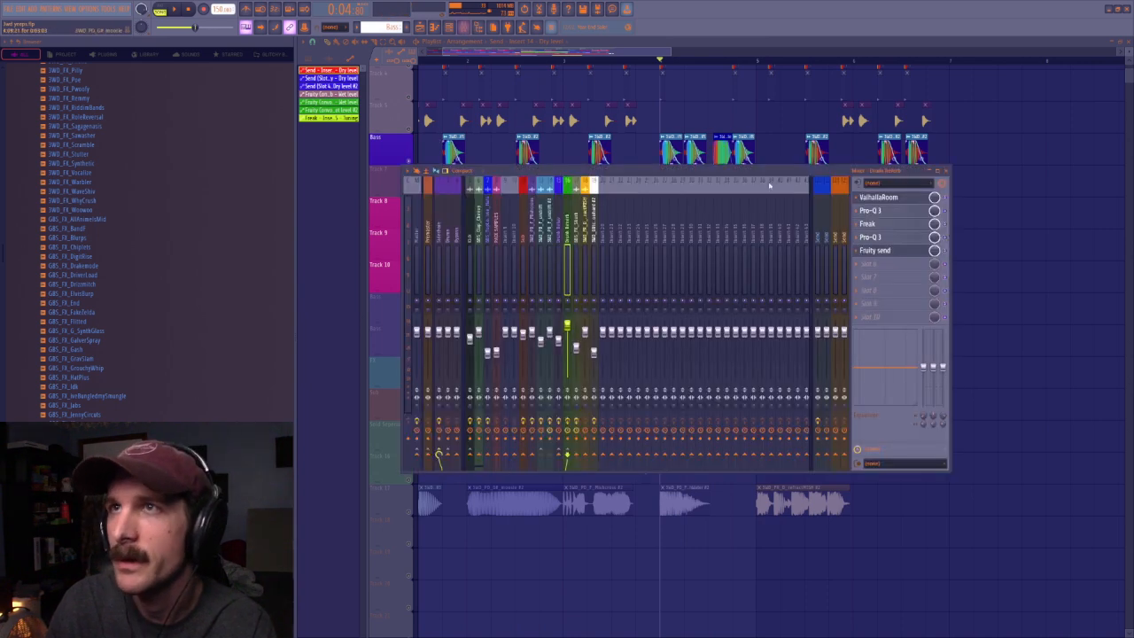
left_click(890, 226)
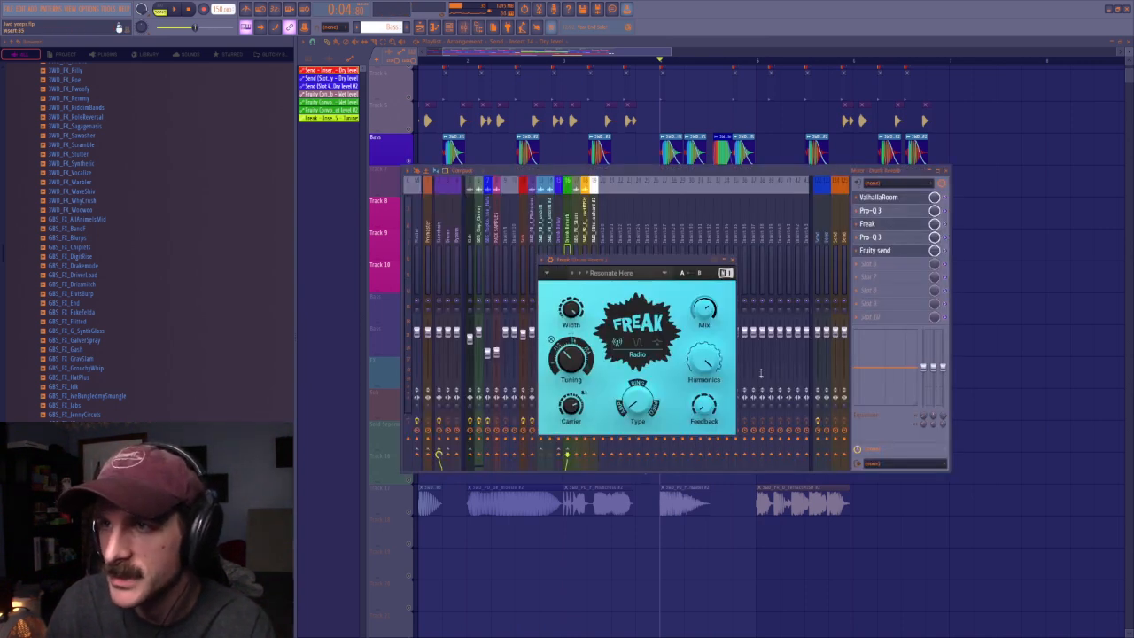
key("space")
key("space")
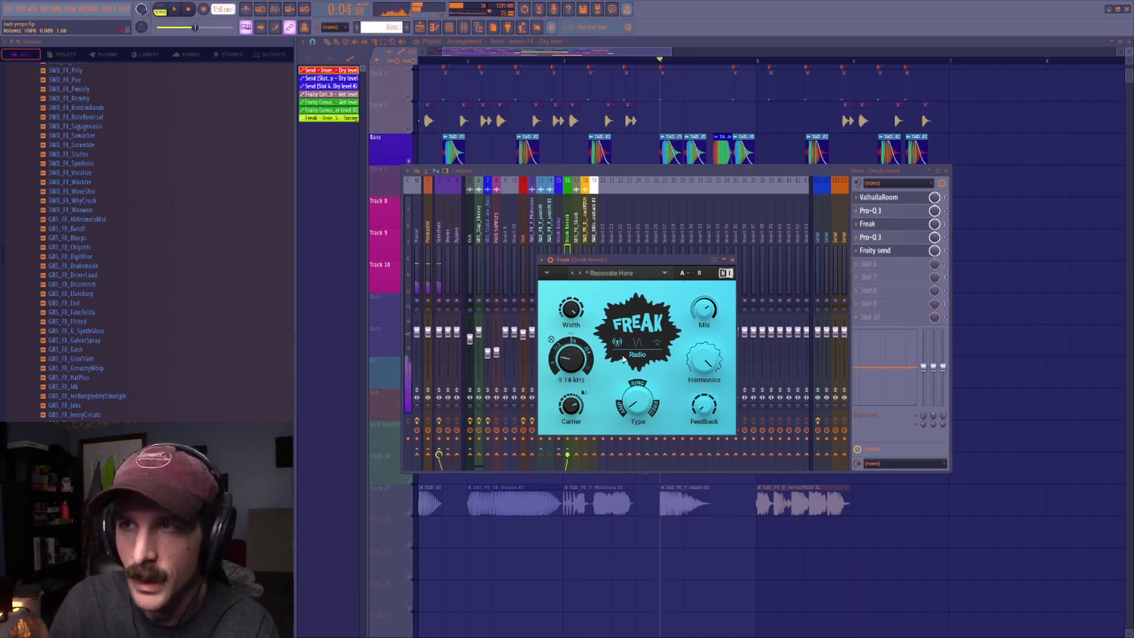
key("space")
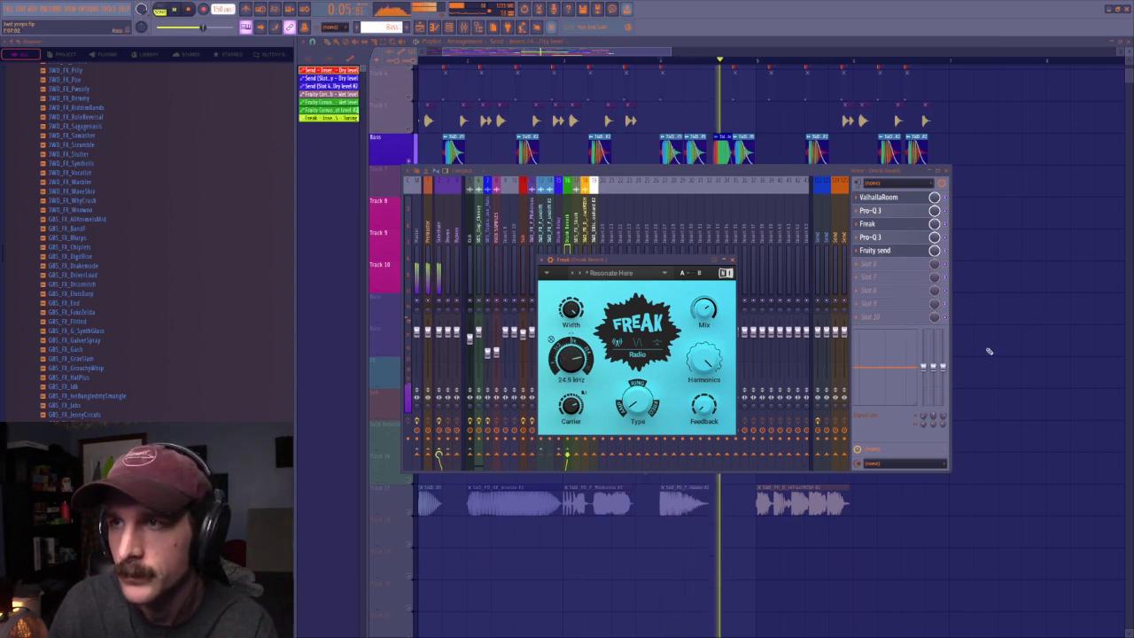
key("space")
Examine both Pro-Q 3 low cuts on the Drunk Reverb mixer track, play the bass through the second and return to the playlist
left_click(887, 238)
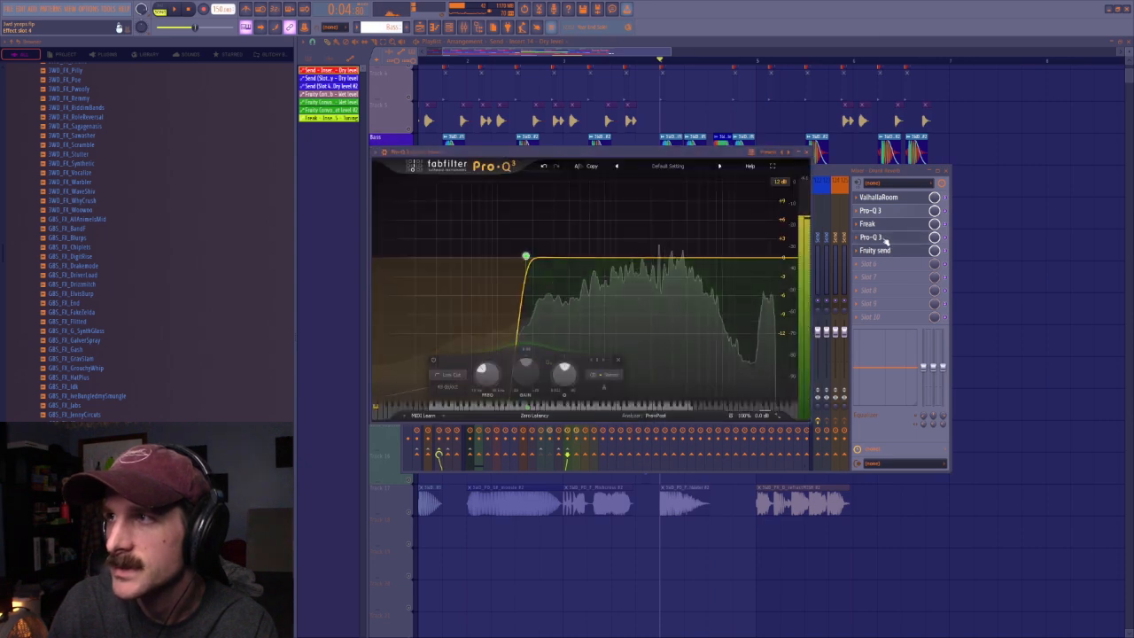
left_click(1019, 250)
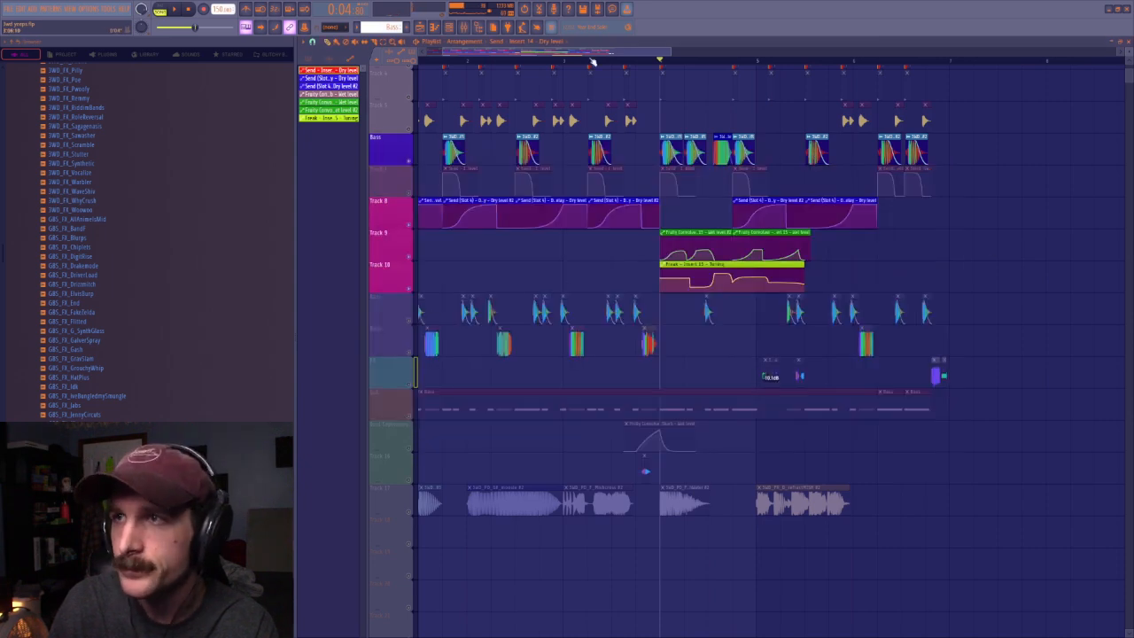
left_click(466, 28)
left_click(879, 211)
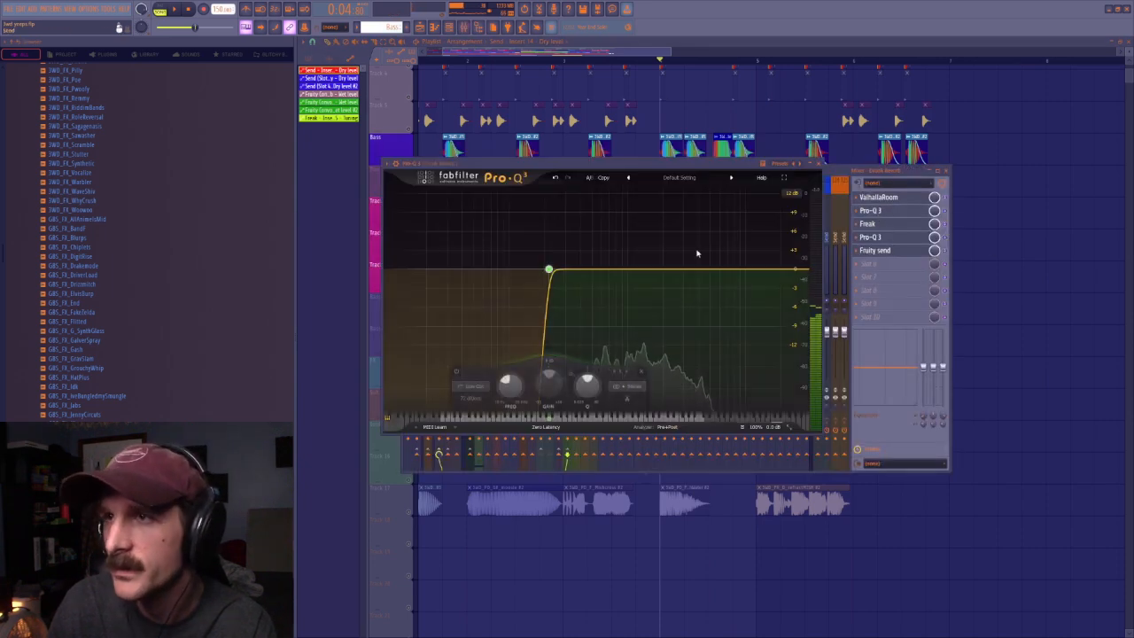
left_click(873, 237)
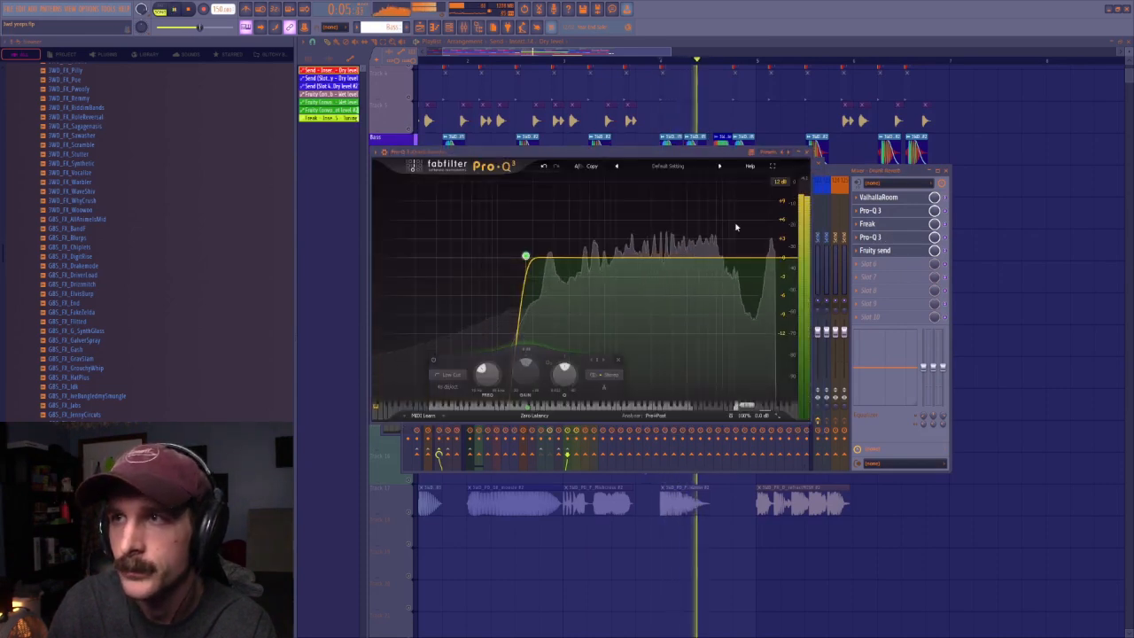
key("space")
left_click(807, 152)
left_click(946, 171)
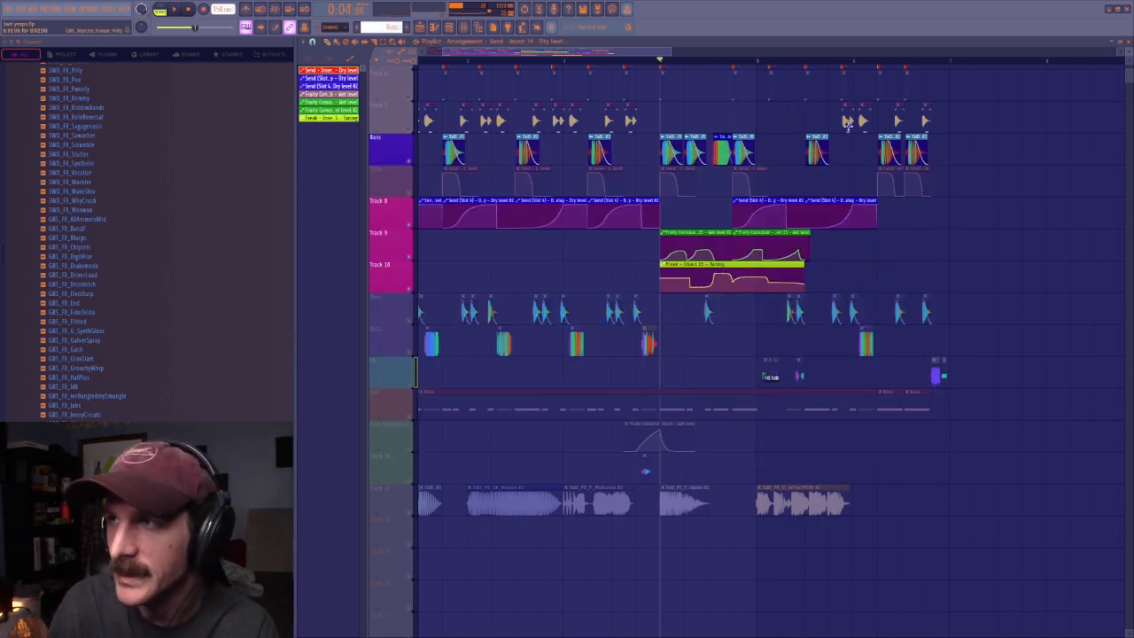
Bring back all the drum, bass, FX and sub tracks in the playlist and play the full arrangement from bar 4
right_click(409, 290)
right_click(409, 290)
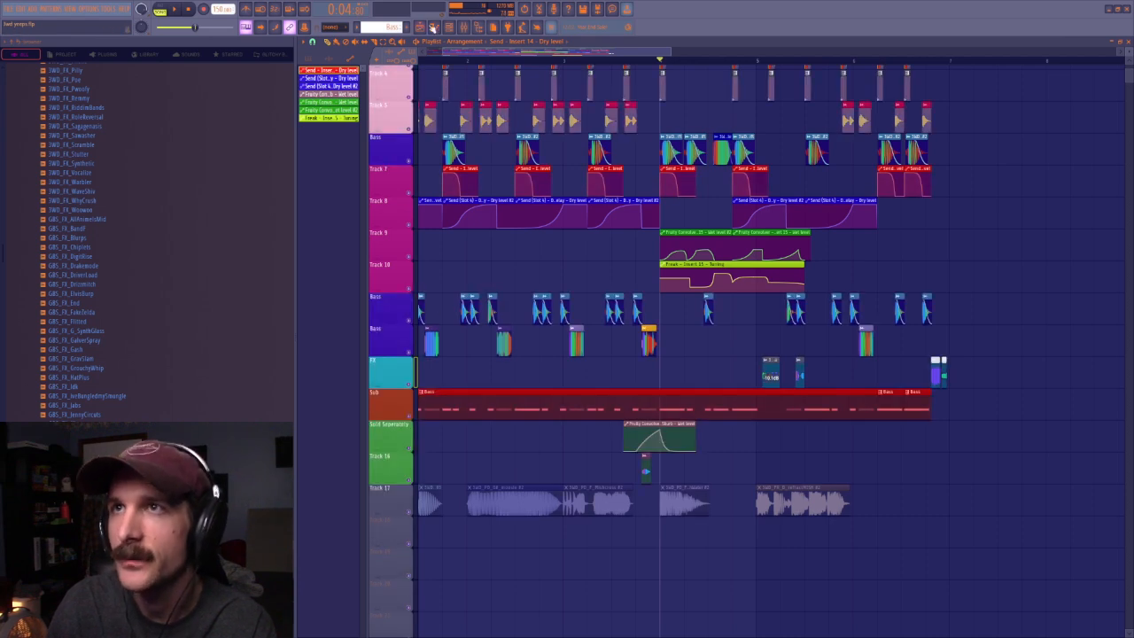
left_click(465, 29)
right_click(1008, 225)
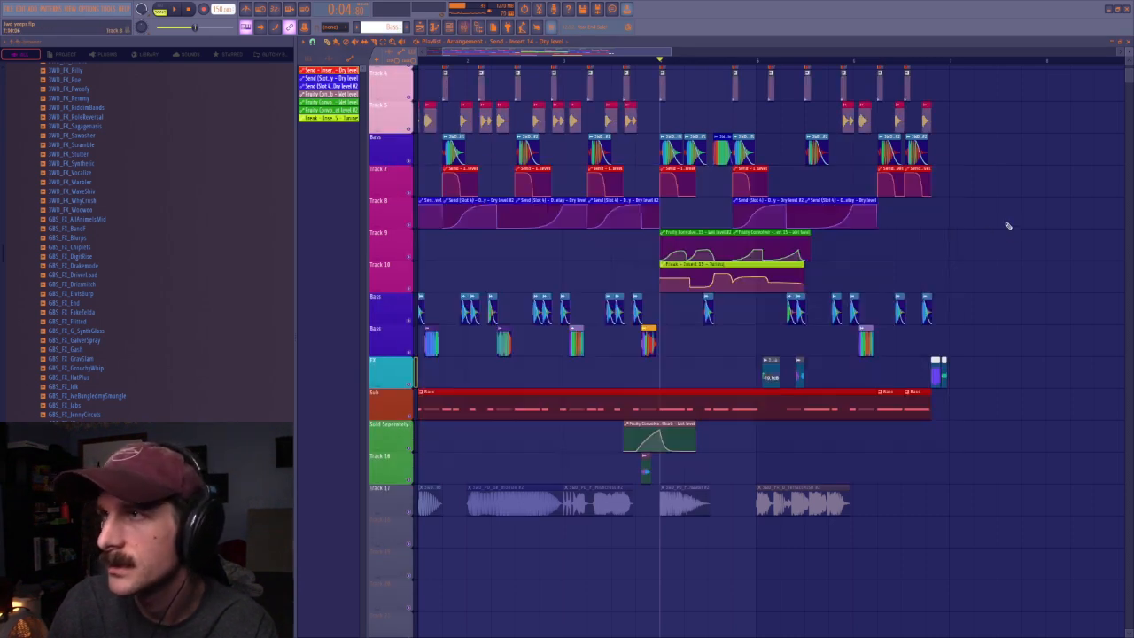
key("space")
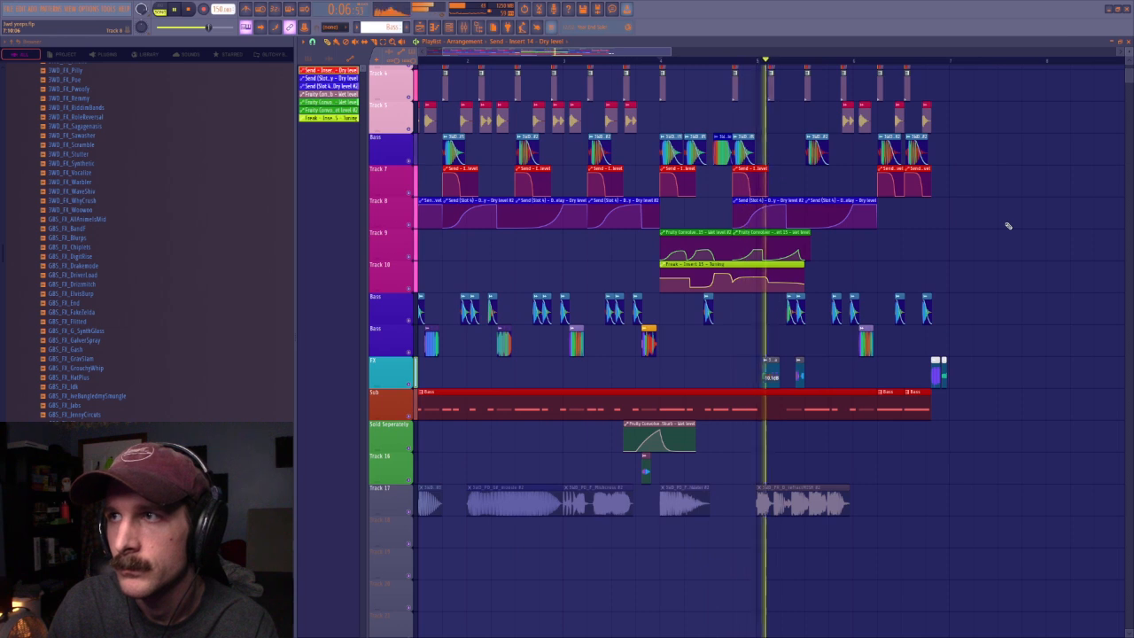
key("space")
Check the Drunk Reverb effects in the mixer and replay the full arrangement from bar 4 in the playlist
key("F9")
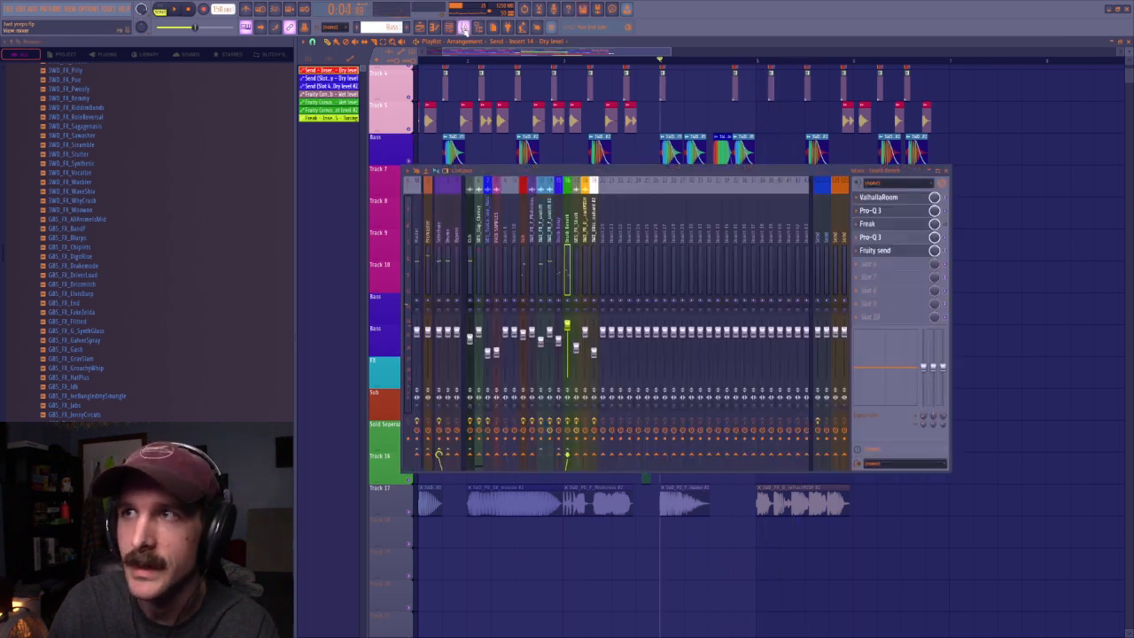
right_click(999, 217)
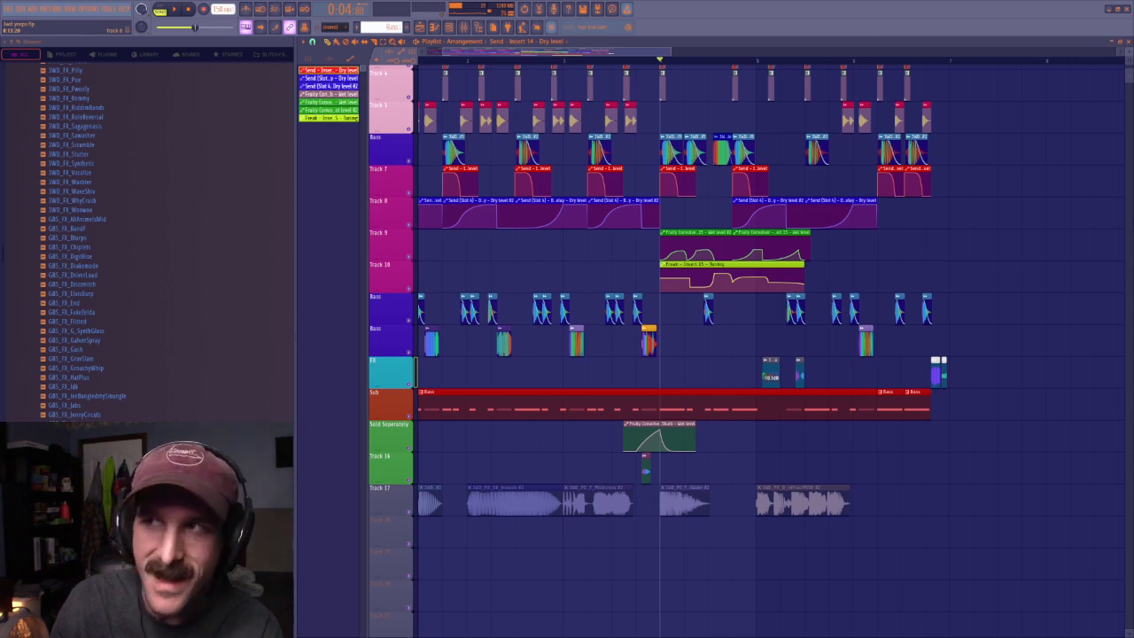
key("space")
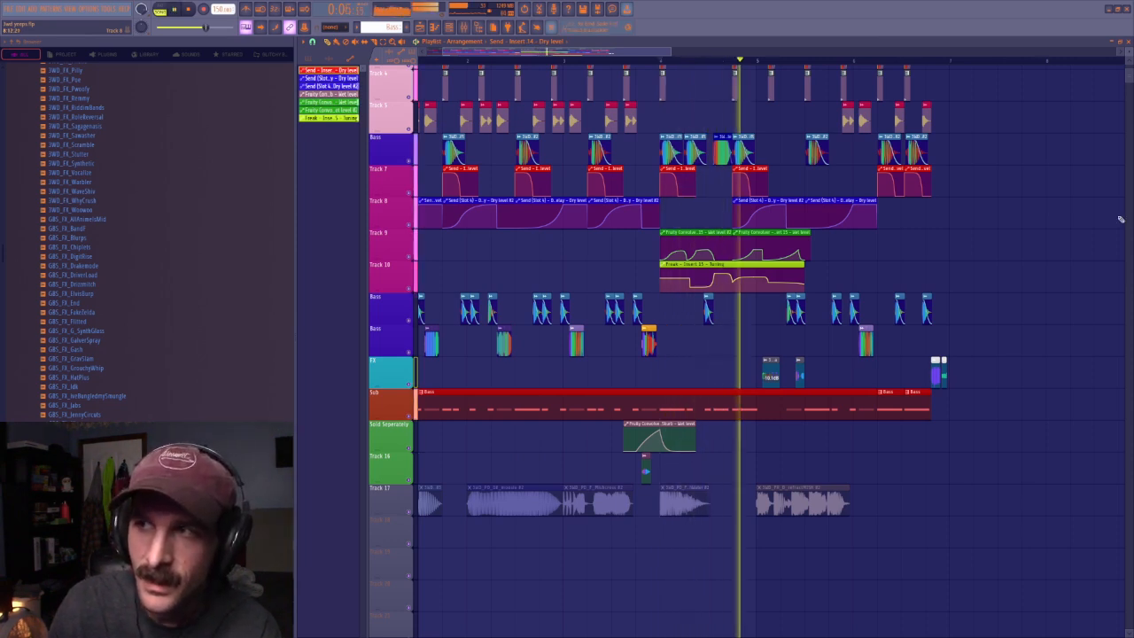
Play from the last bass hit of bar 4 and move the second Fruity Convolver wet level clip from Track 9 to the lowest Bass track
left_click(734, 62)
scroll(734, 64, "up", 5)
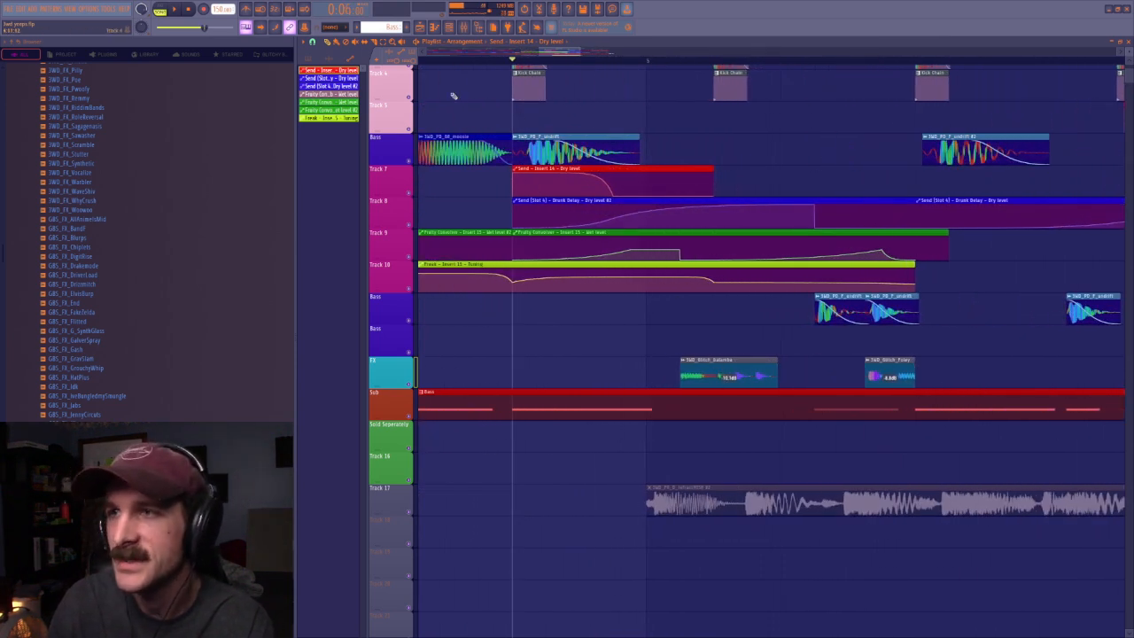
key("space")
key("space")
left_click_drag(678, 249, 678, 345)
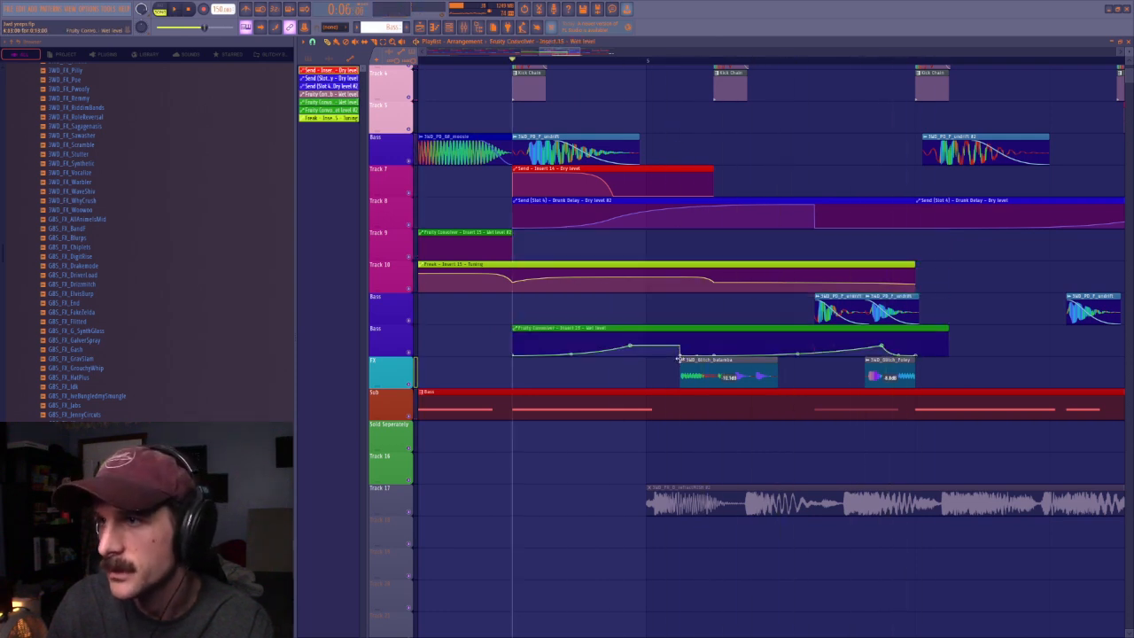
Inspect the sample settings of the first glitch clip on the FX track and play the section leading into it
double_click(712, 368)
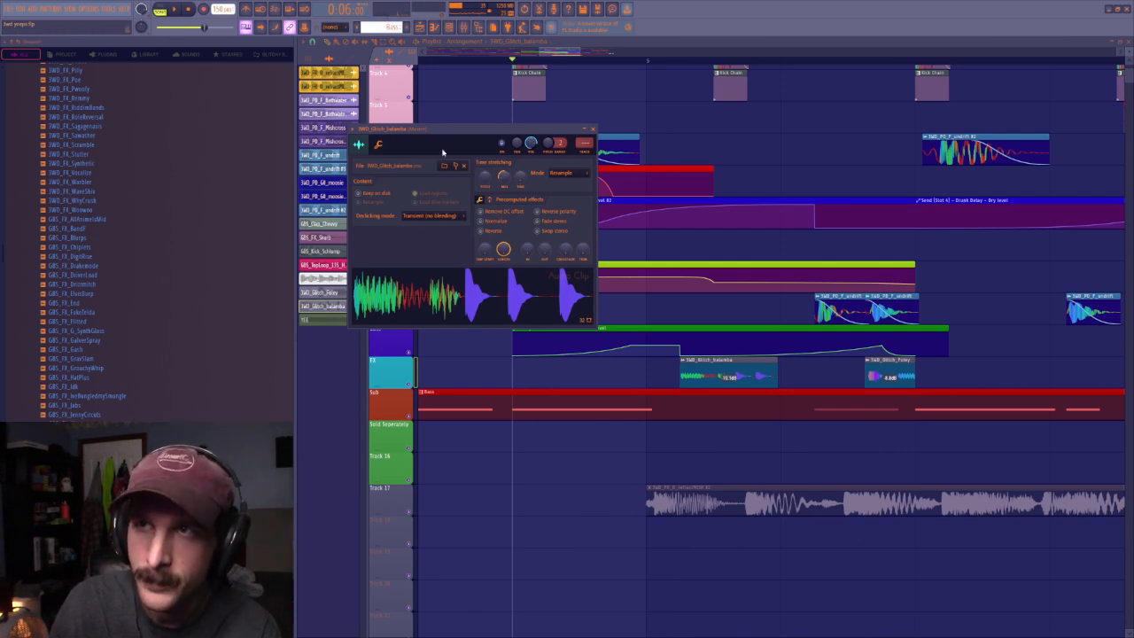
left_click(587, 130)
key("space")
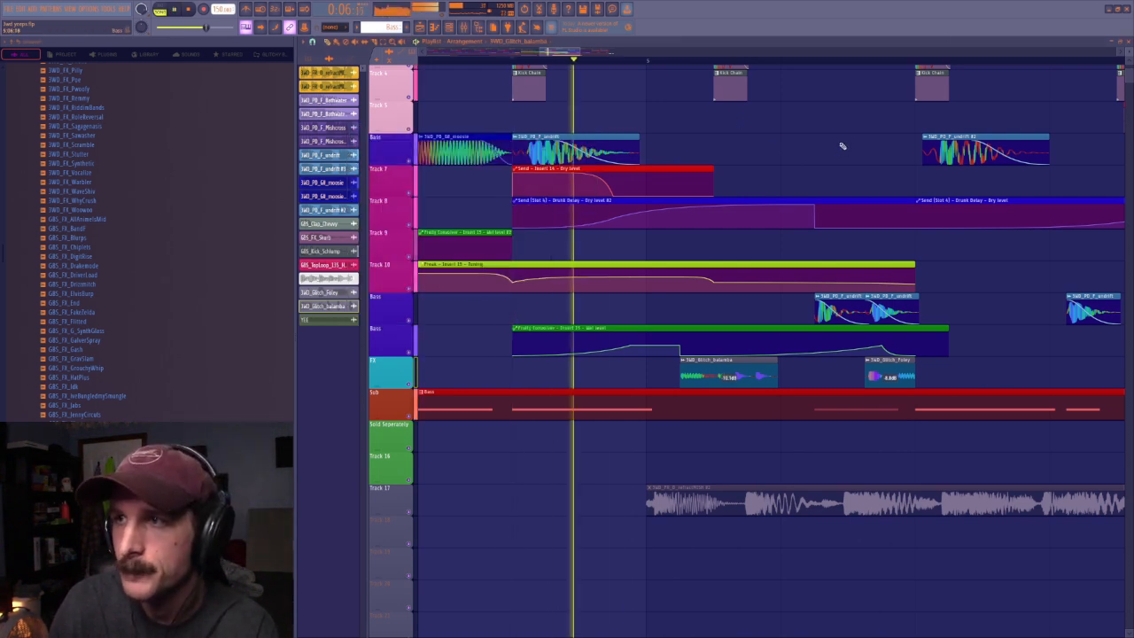
Isolate the Drums track with Tracks 3 and 4 and play the arrangement from the start
scroll(833, 101, "down", 8)
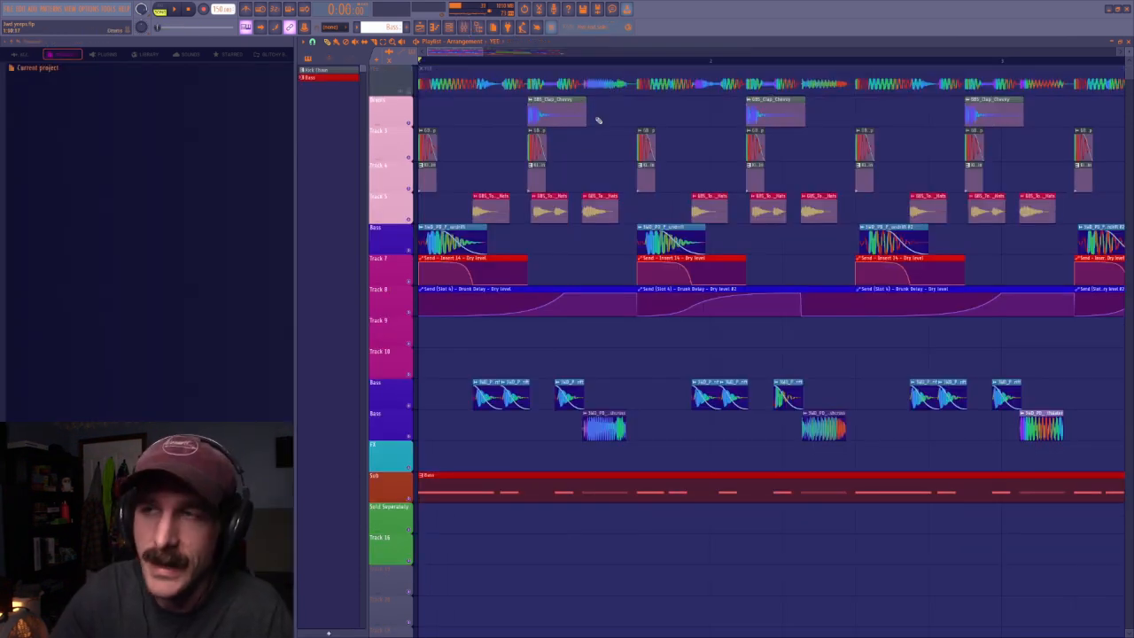
scroll(523, 64, "down", 5)
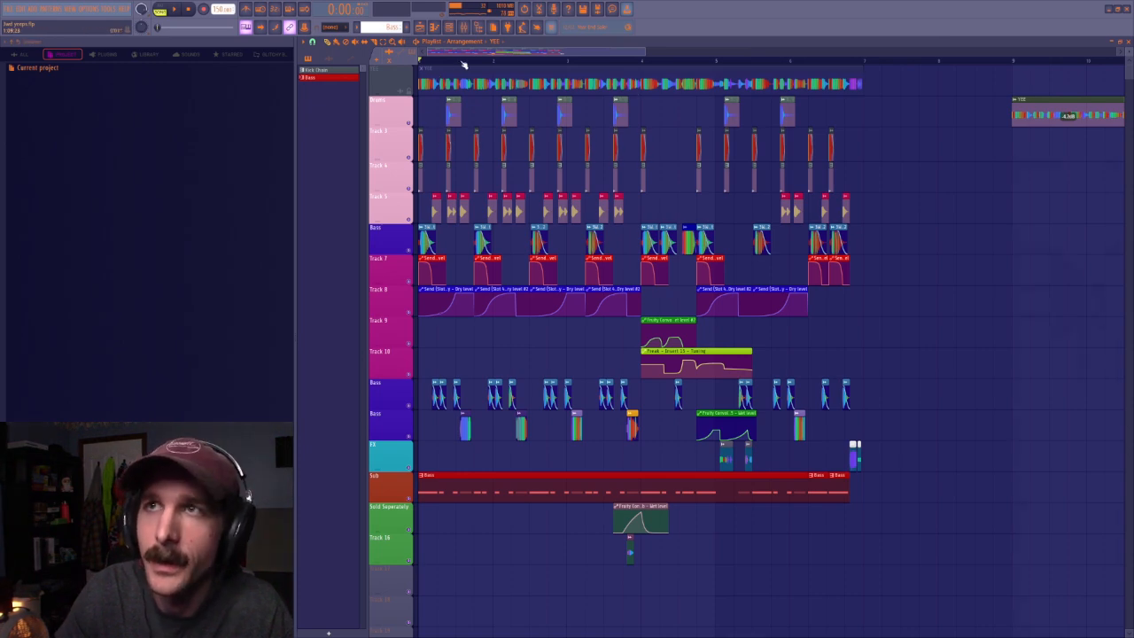
scroll(463, 65, "up", 3)
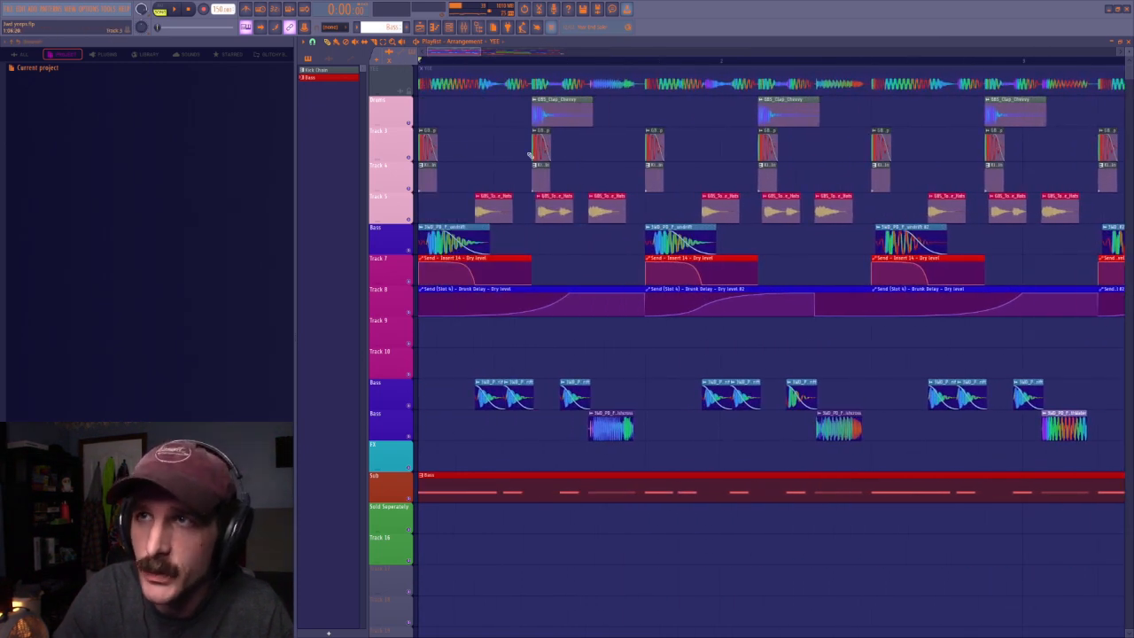
right_click(408, 157)
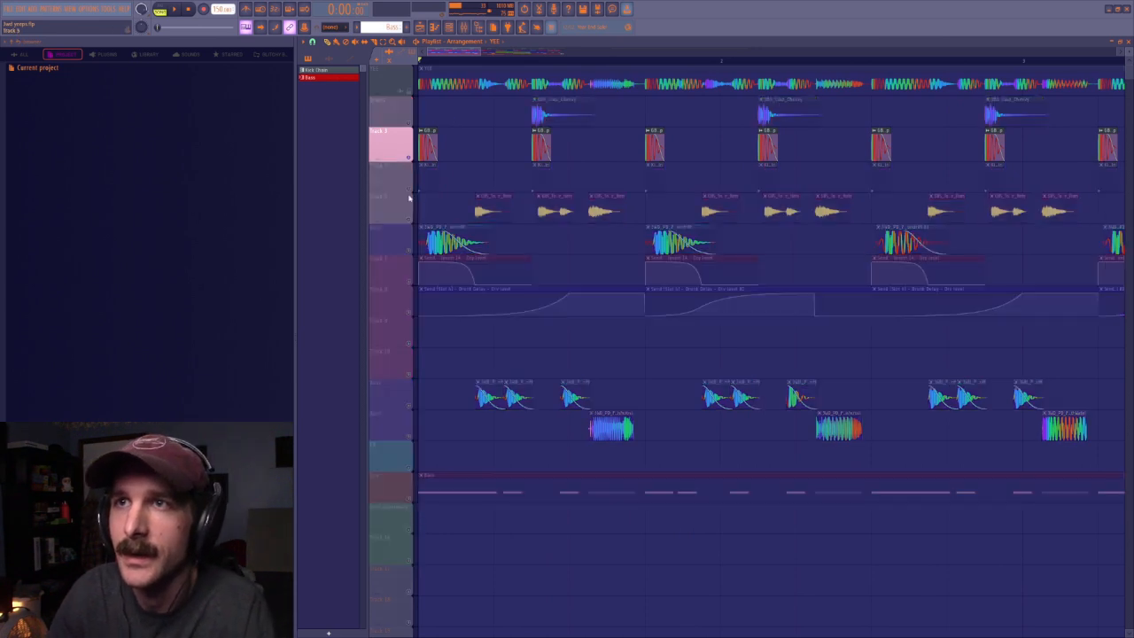
left_click(409, 189)
left_click(409, 126)
scroll(461, 64, "down", 3)
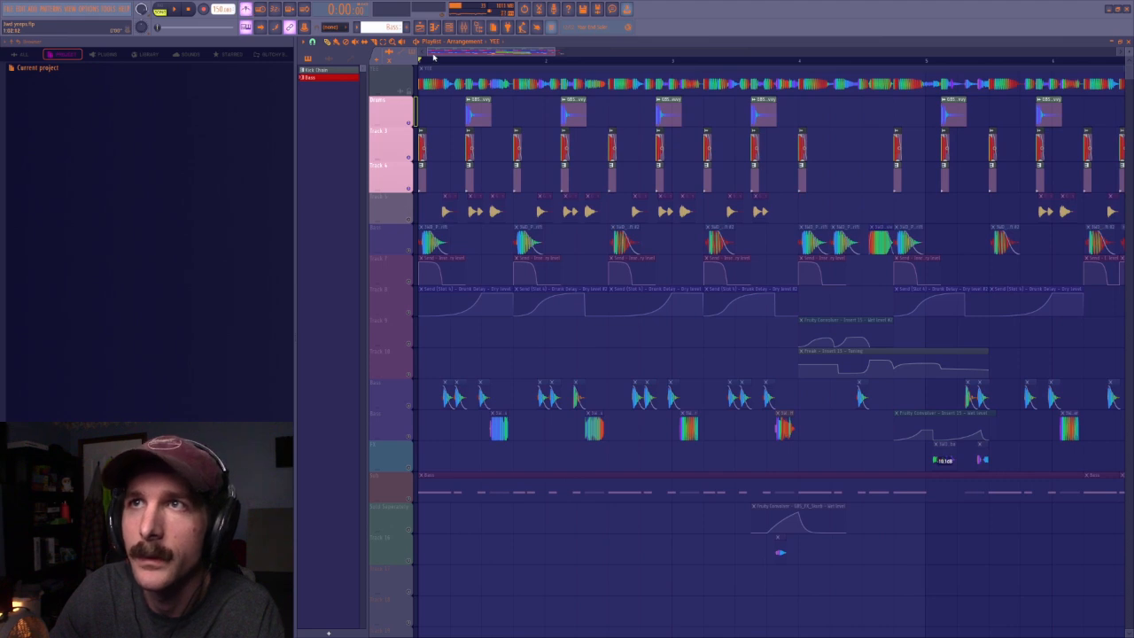
left_click(175, 11)
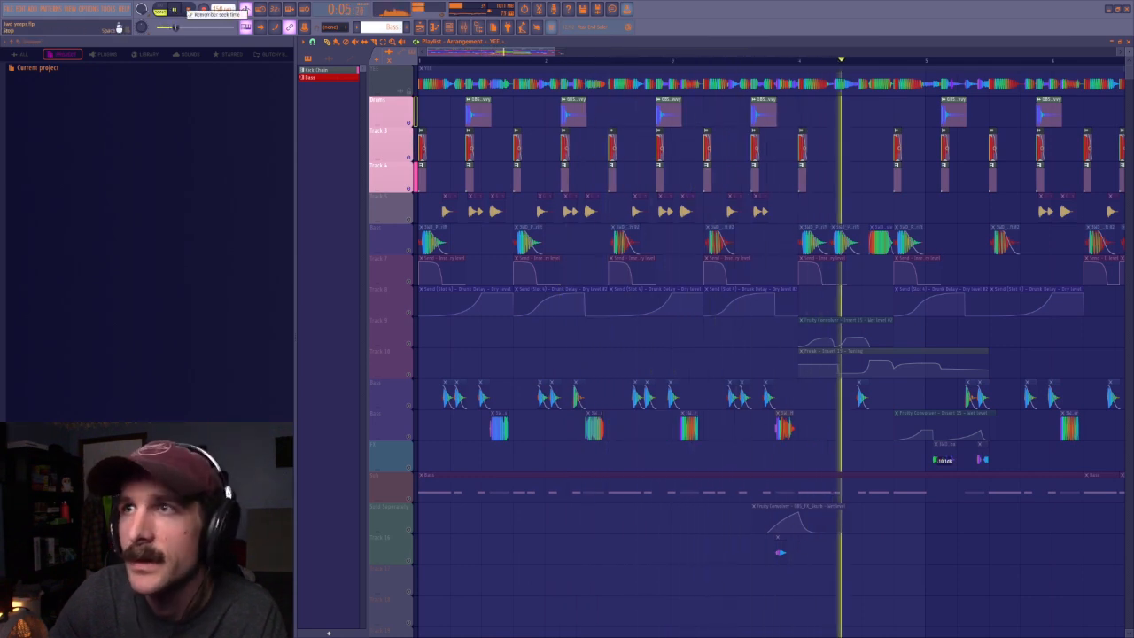
Stop the drums playback and place the song position at the start of the long audio clip at bar 9 on the Drums track
left_click(190, 10)
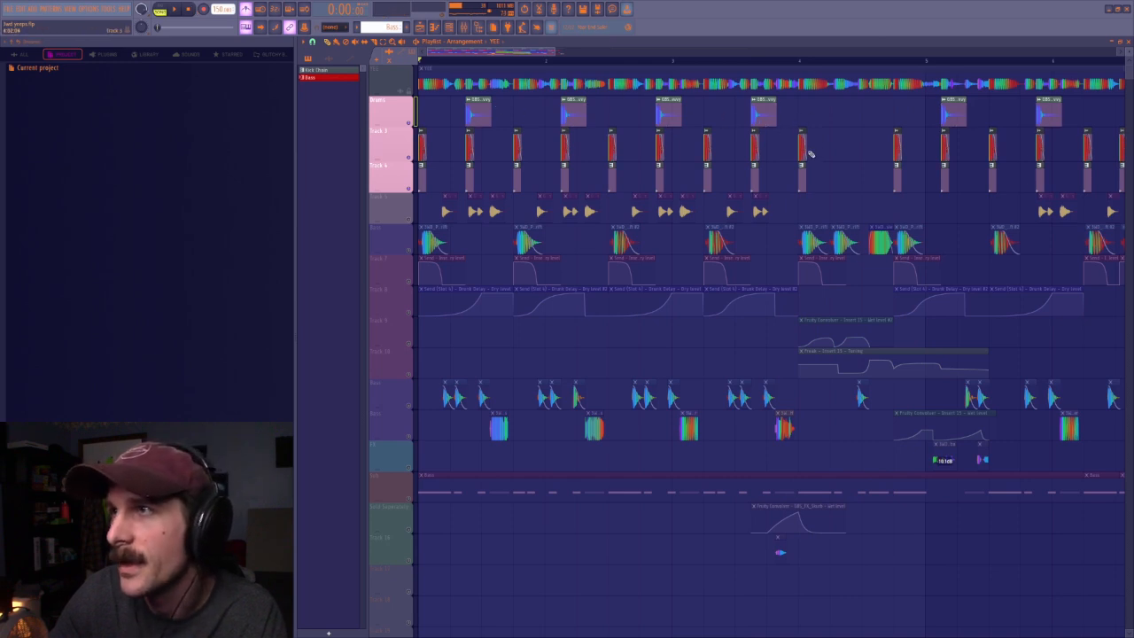
left_click(831, 57)
scroll(830, 60, "down", 4)
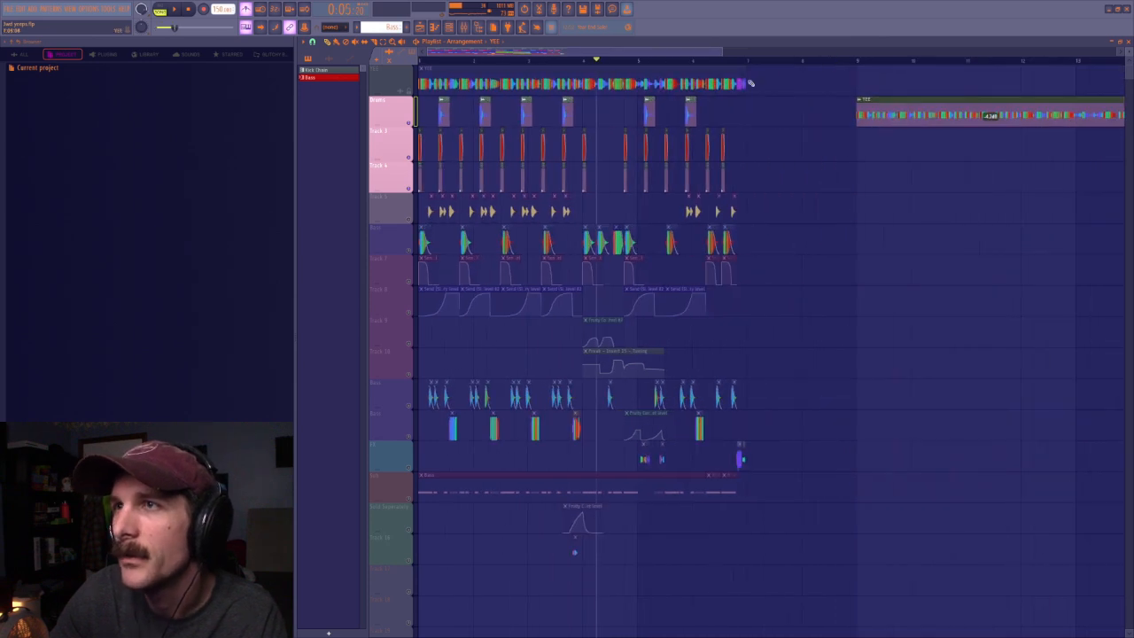
scroll(674, 58, "down", 4)
left_click(653, 60)
Set the project tempo to 100 BPM and decline restretching the channels
right_click(220, 9)
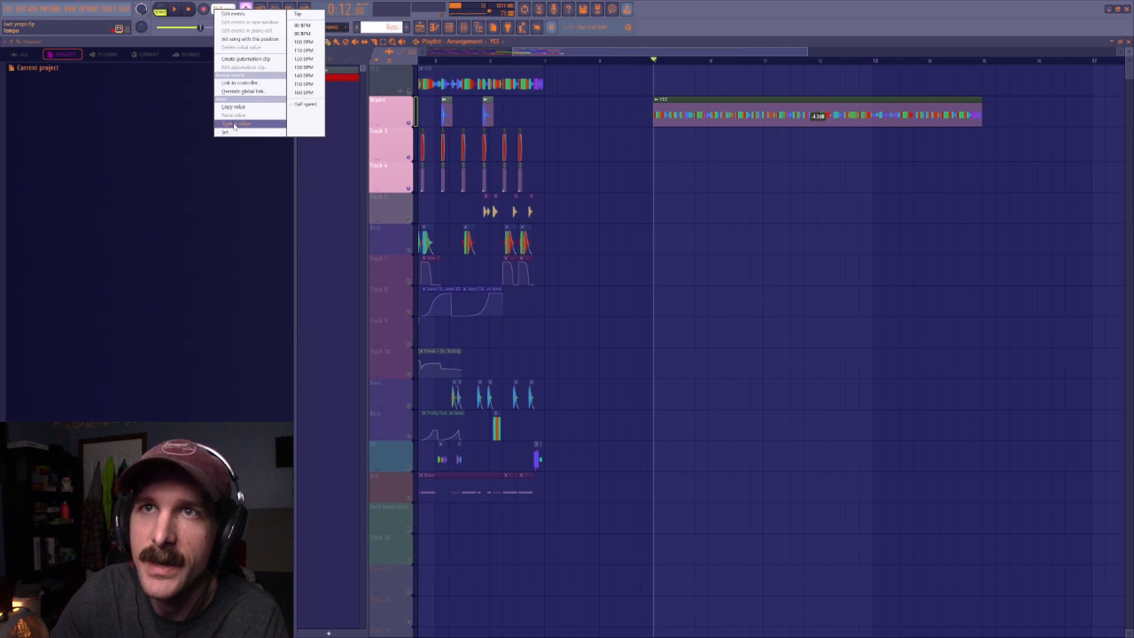
left_click(236, 128)
type("160")
key("Return")
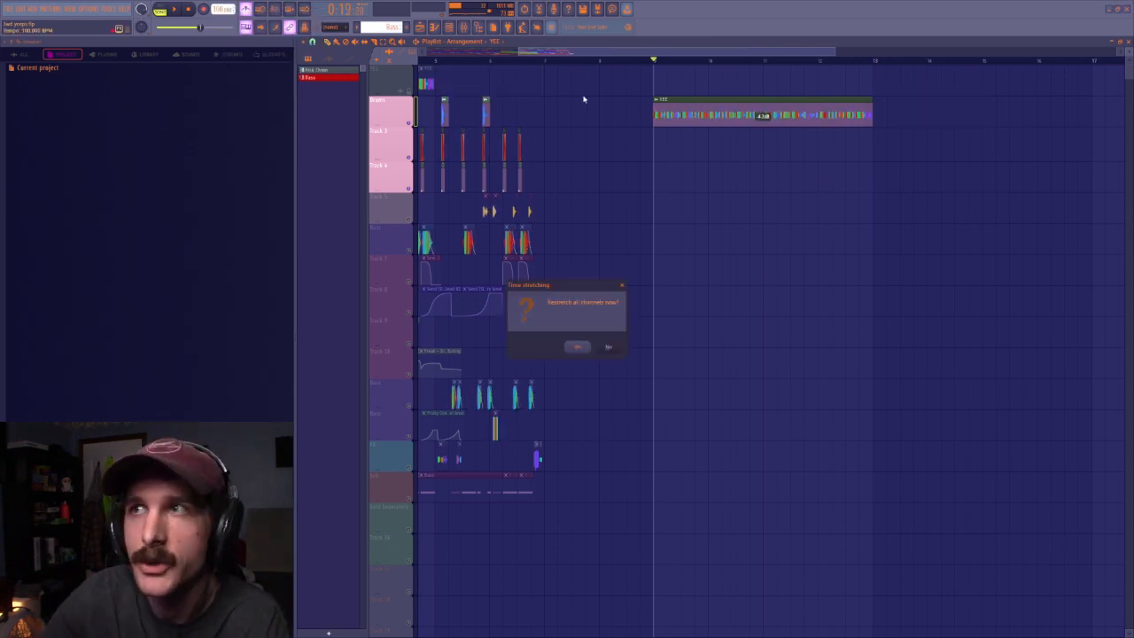
left_click(608, 347)
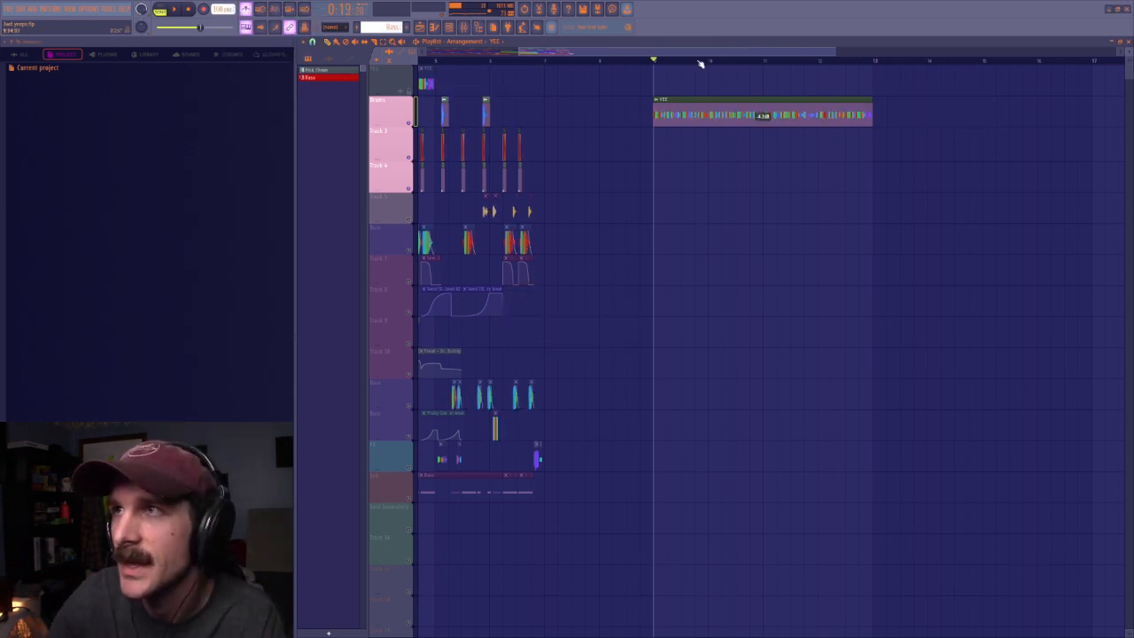
Play the long audio clip from bar 9 at the slower tempo while lowering its clip level, and stop playback near its end
scroll(706, 58, "up", 4)
left_click(175, 10)
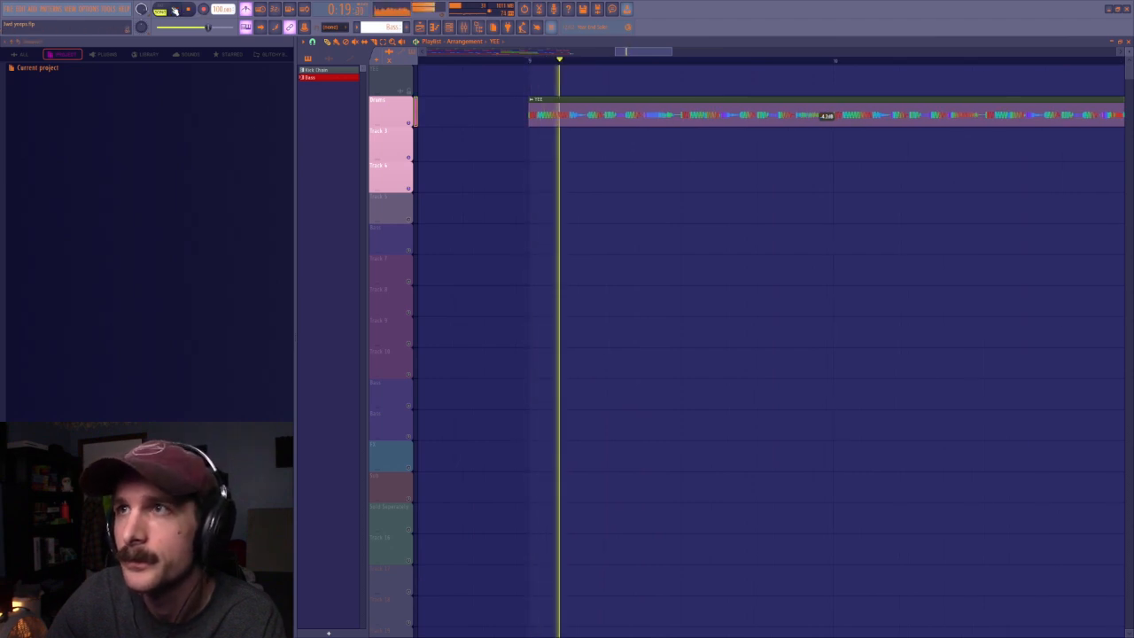
left_click_drag(827, 124, 825, 126)
scroll(809, 63, "down", 1)
scroll(809, 63, "down", 3)
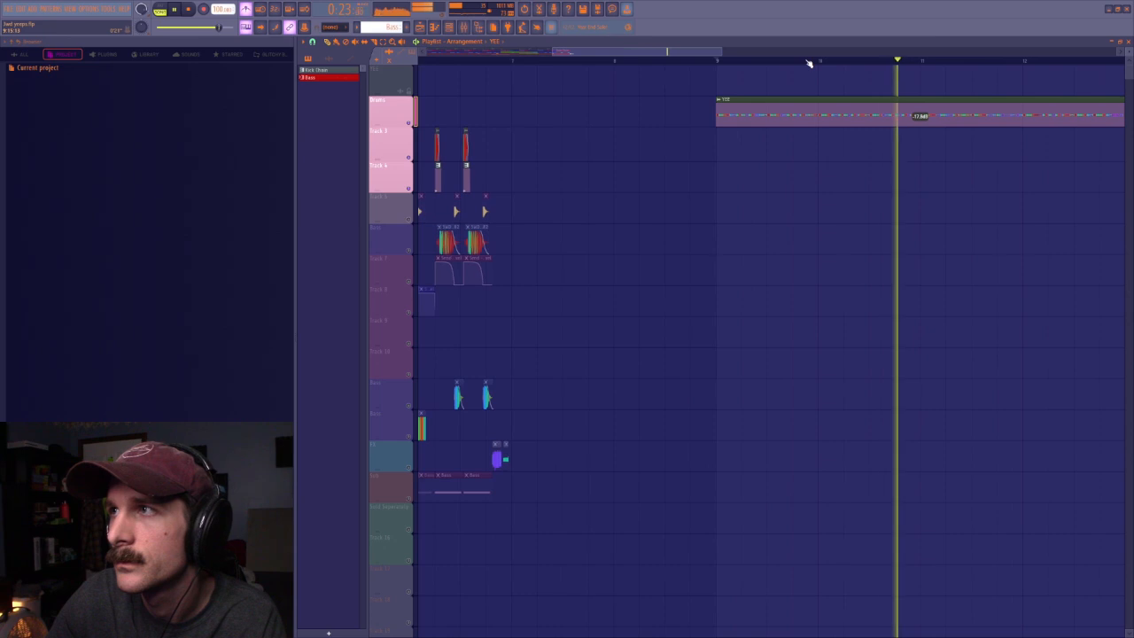
left_click_drag(662, 52, 700, 61)
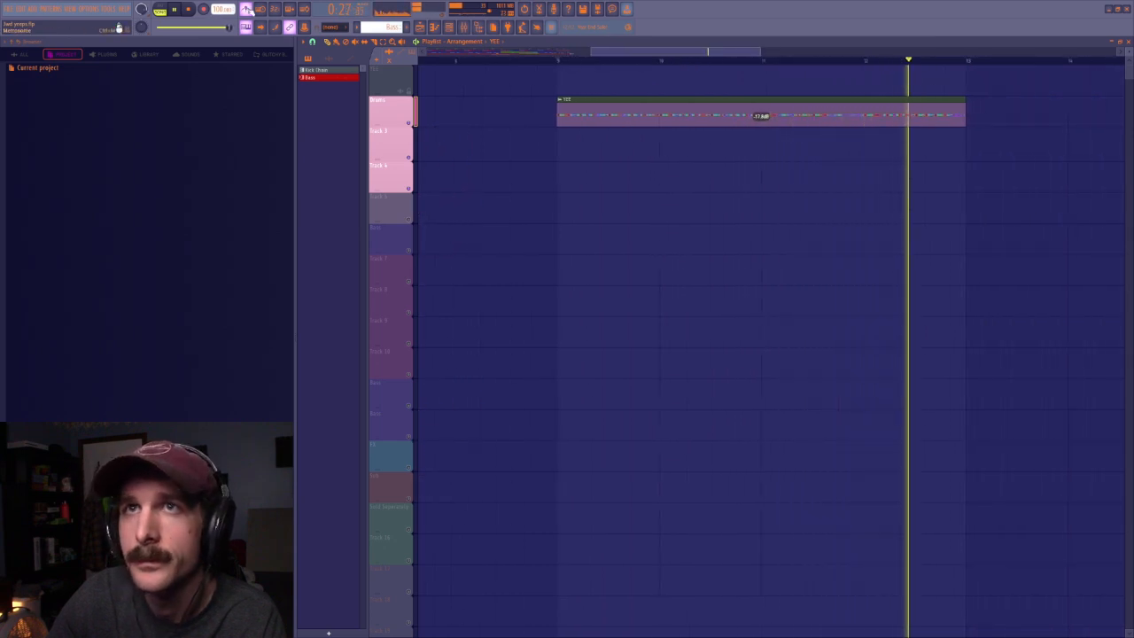
key("space")
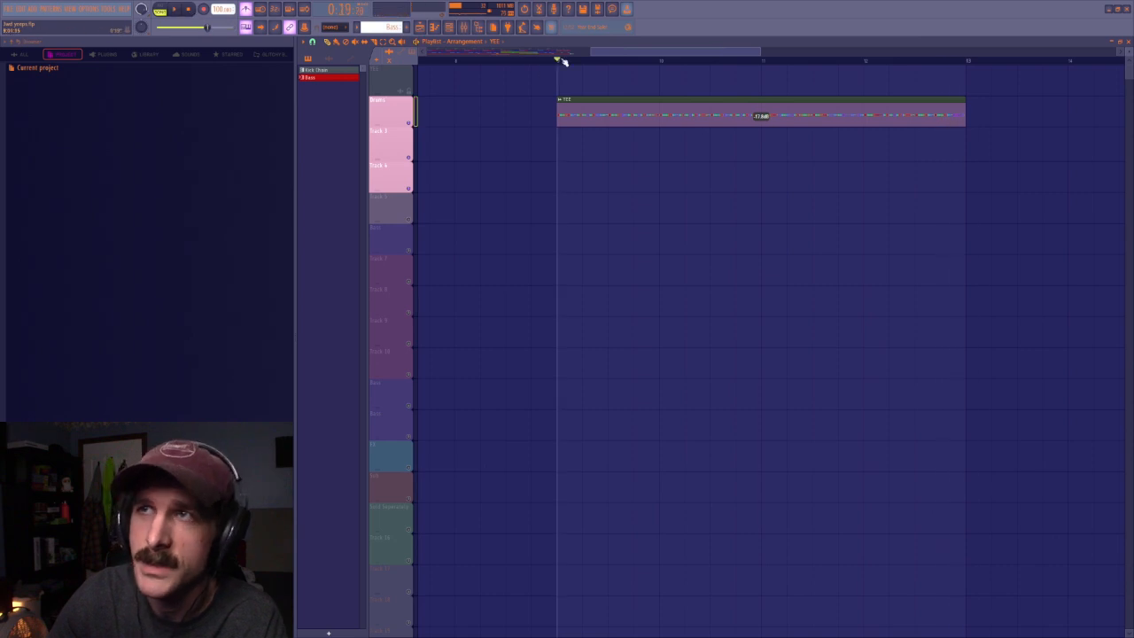
Restore the level of the long audio clip at bar 9 on the Drums track
scroll(562, 57, "down", 5)
right_click(671, 119)
left_click(677, 128)
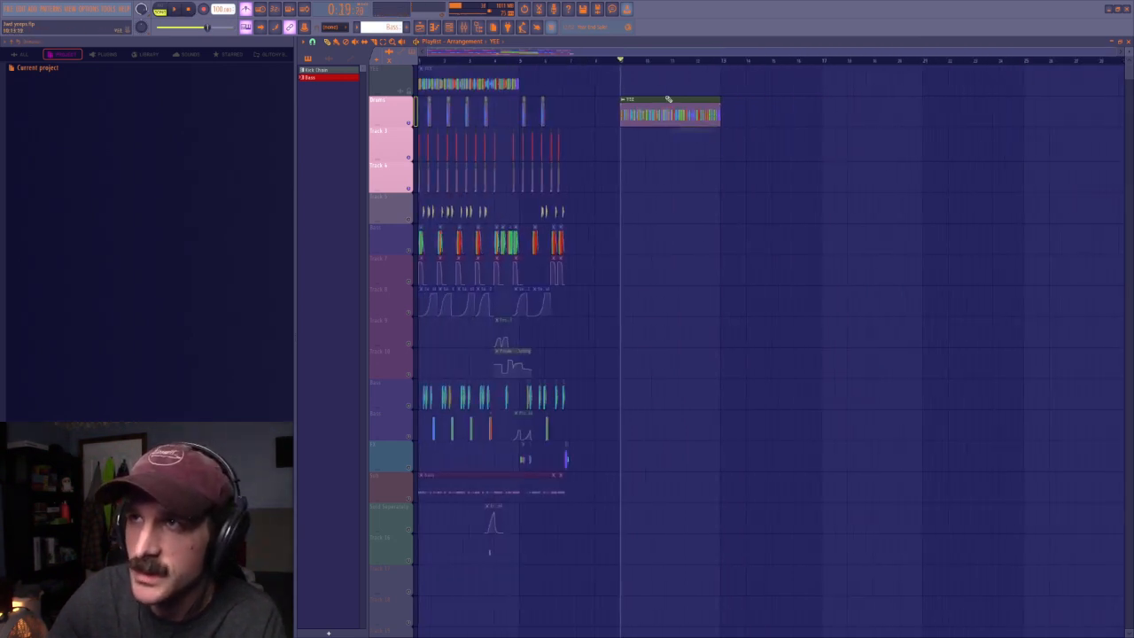
Set the project tempo back to 150 BPM and decline restretching the channels
right_click(222, 9)
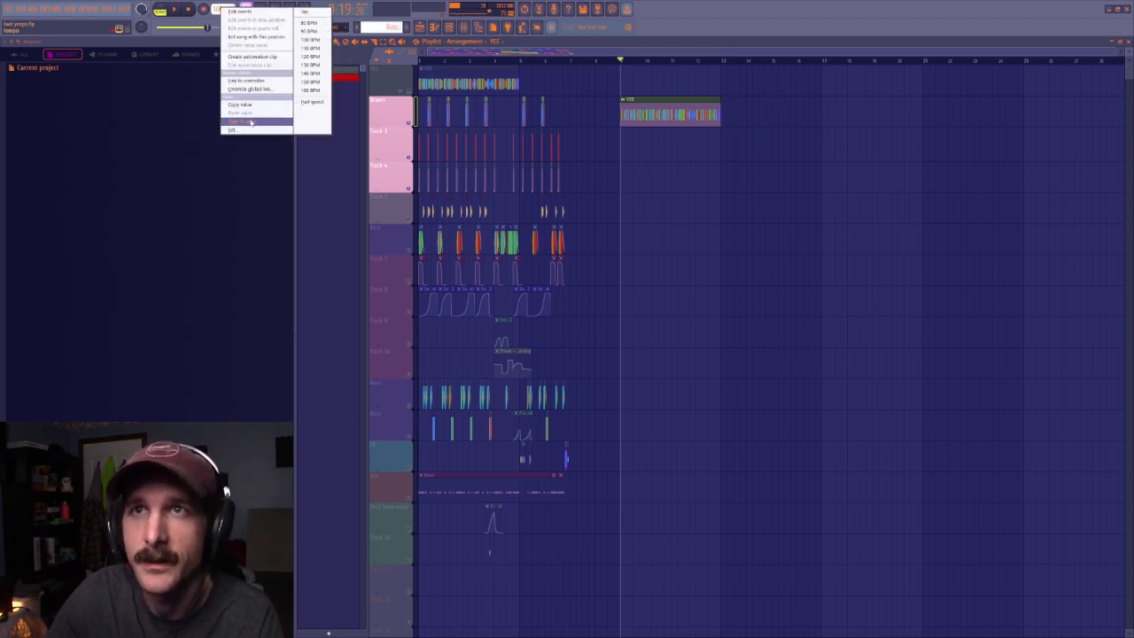
left_click(252, 122)
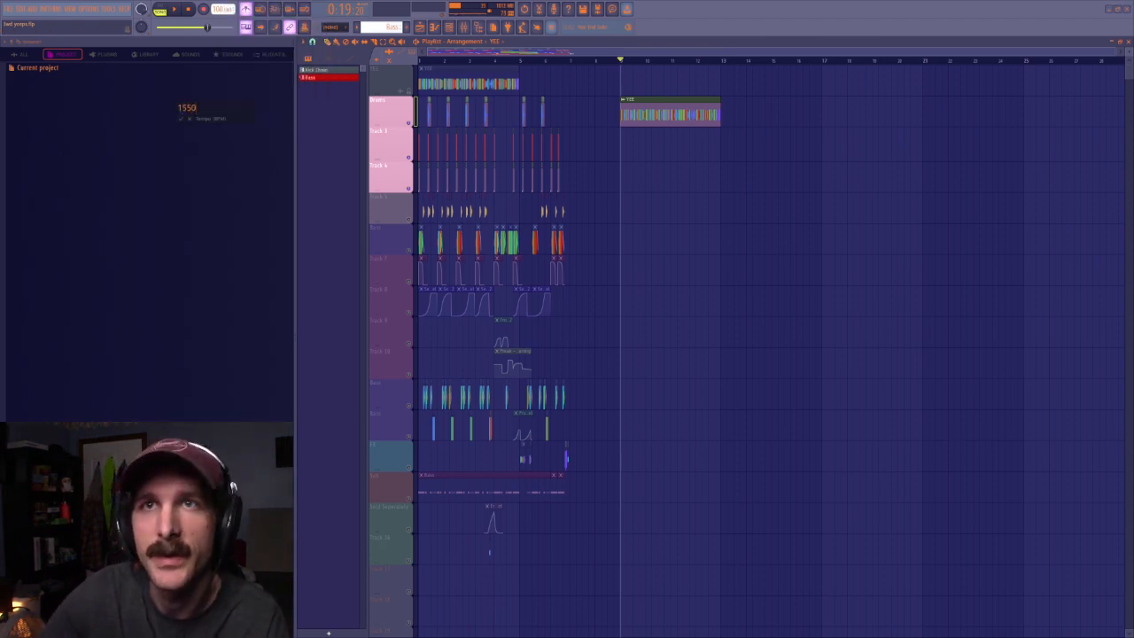
type("155")
key("BackSpace")
type("0")
key("Return")
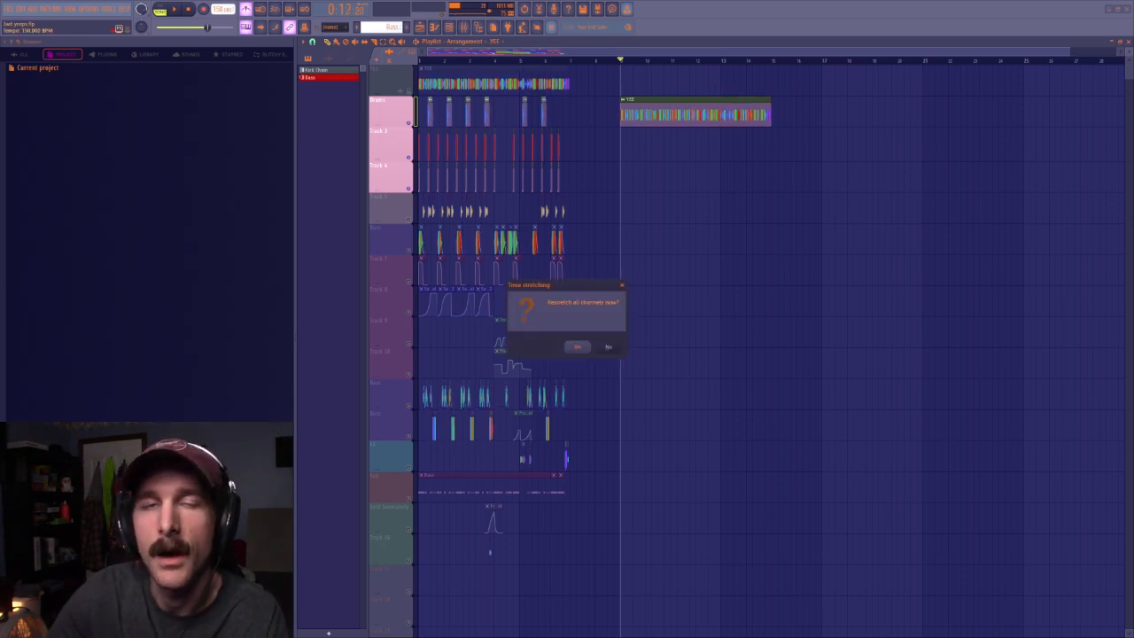
left_click(619, 346)
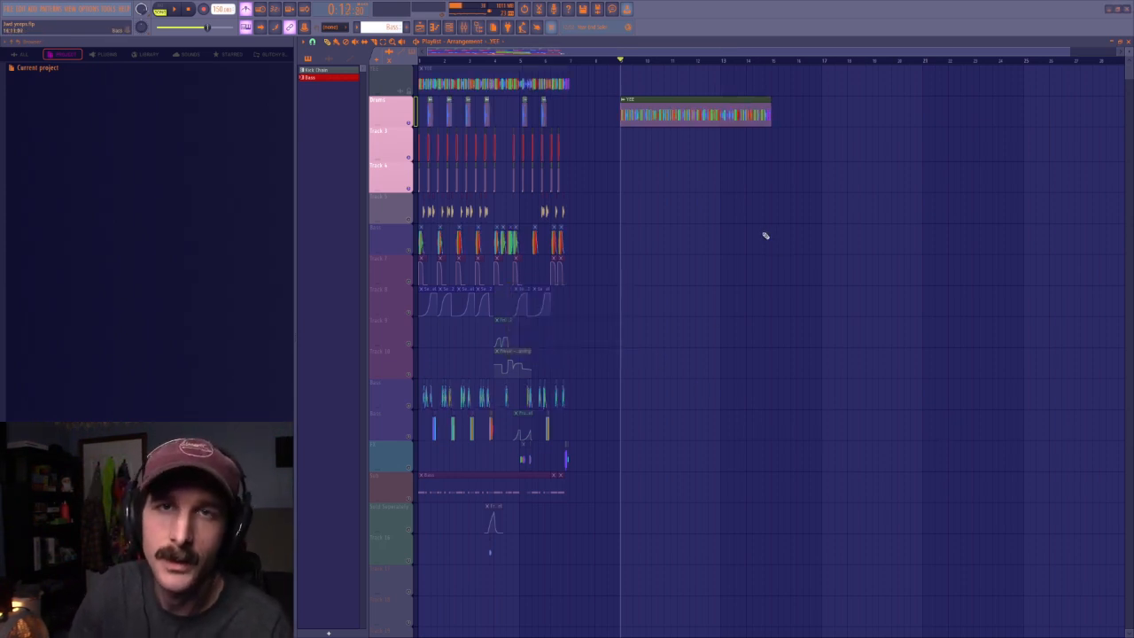